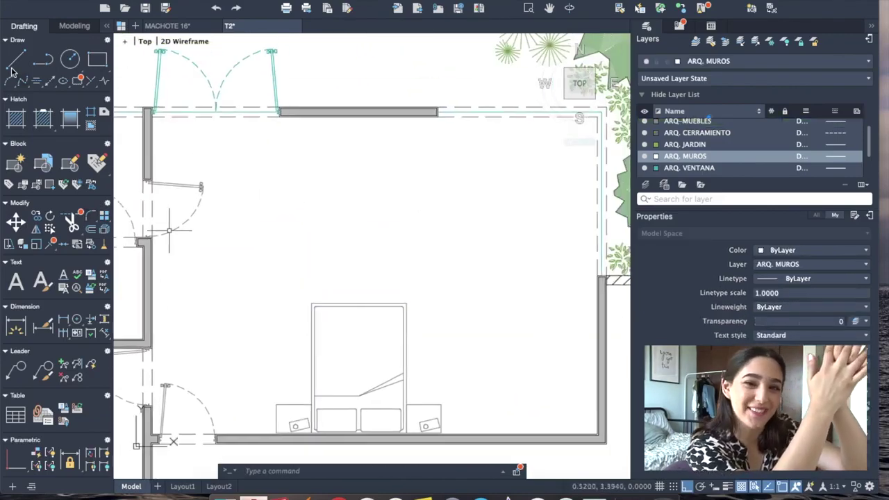
- Make ARQ-MUEBLES the current layer and select the dashed enclosure line along the top wall
click(762, 62)
click(708, 91)
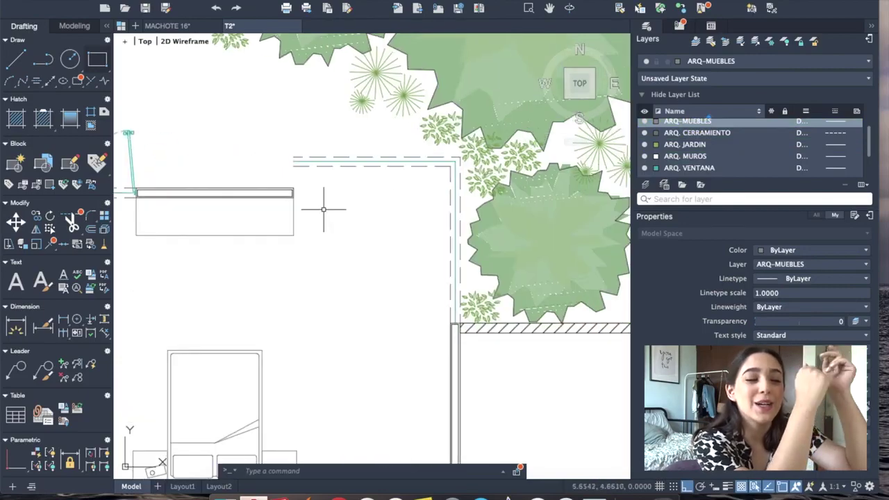
click(381, 166)
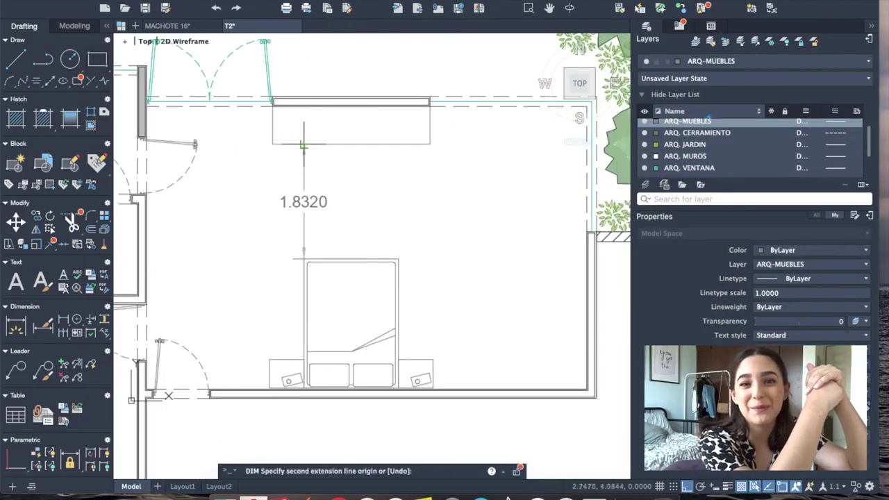
- Rotate the pasted double bed 180° with ROTATE
key(Escape)
scroll(303, 145, down, 5)
scroll(395, 344, up, 6)
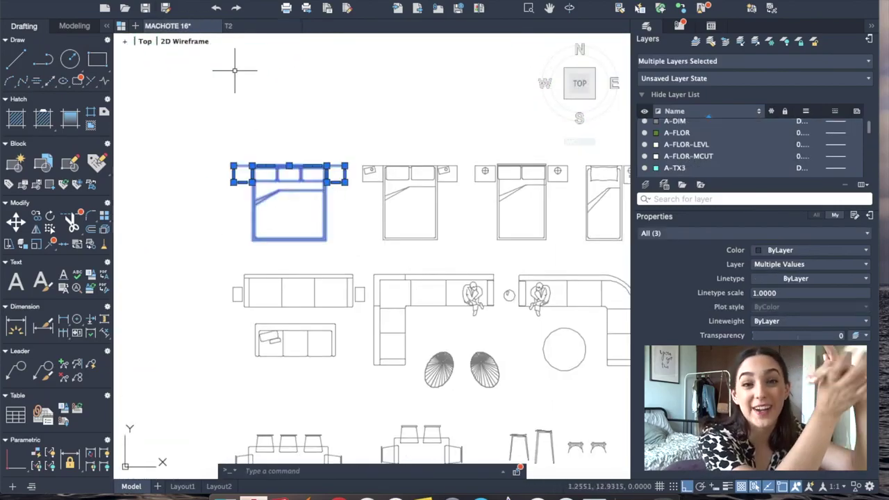
click(466, 248)
click(354, 193)
text(ro)
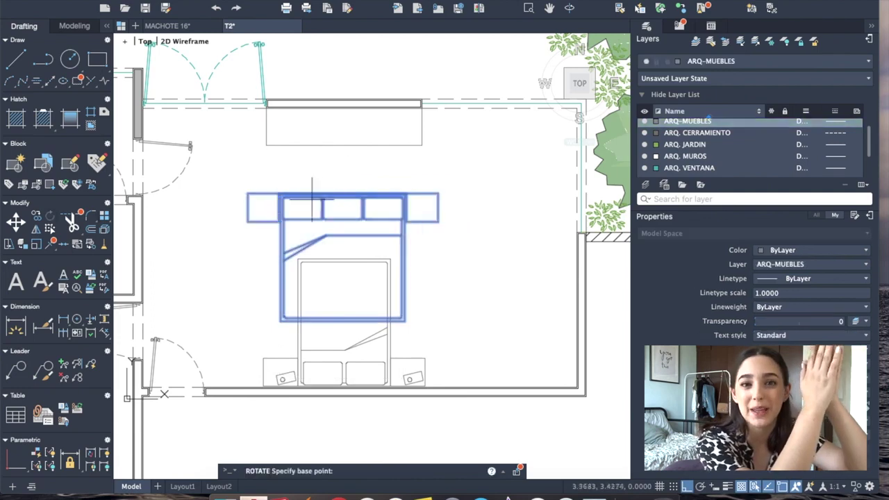
click(343, 193)
click(258, 193)
- Move the new bed into the old bed's place and start a PLINE for the bench
click(440, 370)
click(229, 165)
text(m)
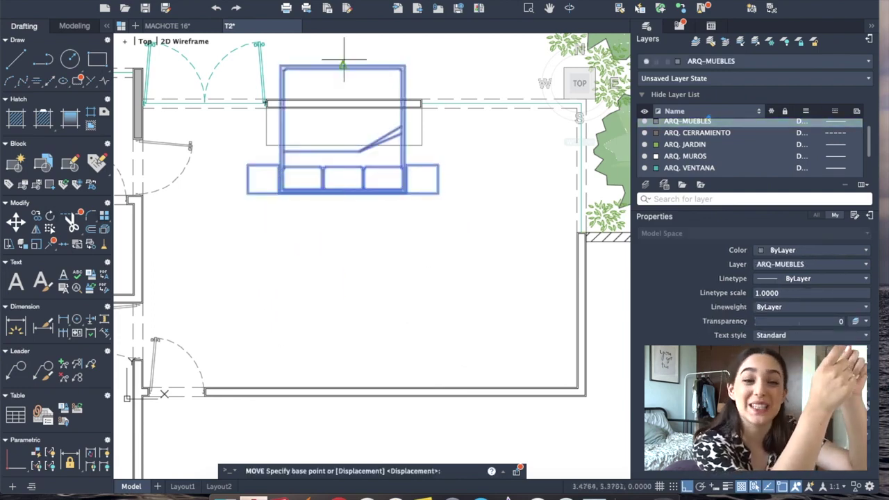
click(217, 223)
scroll(292, 233, up, 1)
scroll(292, 233, up, 2)
text(pl)
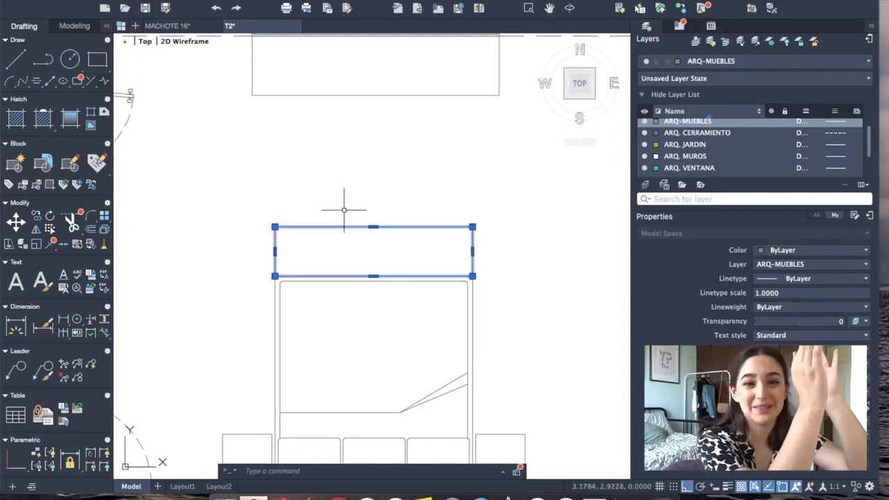
- Drop the moved bed at its new position
click(227, 313)
scroll(271, 237, down, 1)
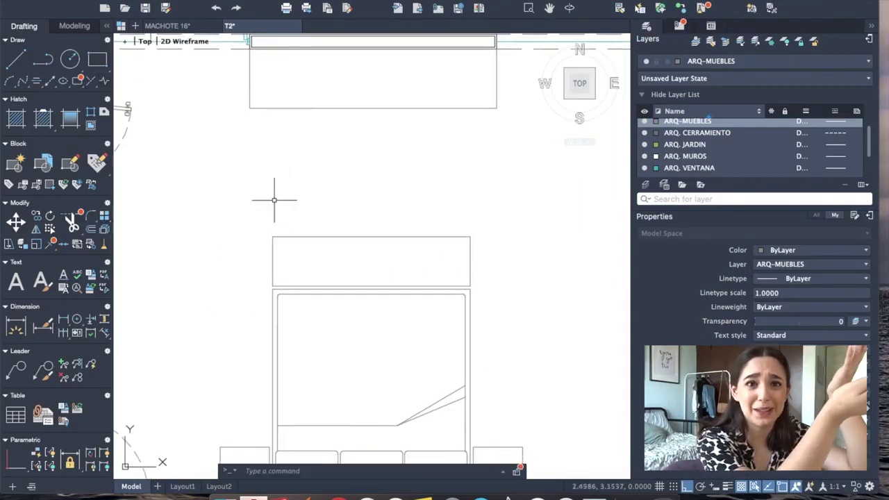
scroll(258, 199, down, 2)
key(Escape)
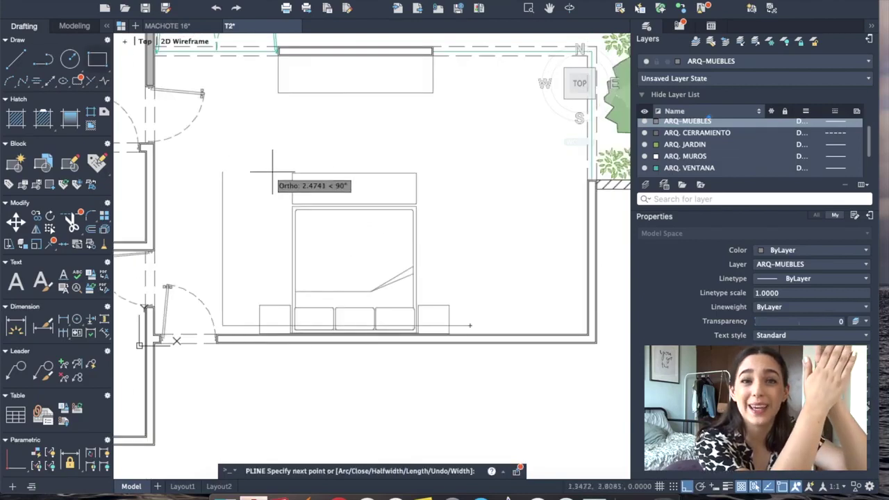
- Give the rug rectangle around the bed DASHED2 linetype at 0.5 linetype scale
click(458, 230)
scroll(308, 308, up, 3)
scroll(308, 308, down, 3)
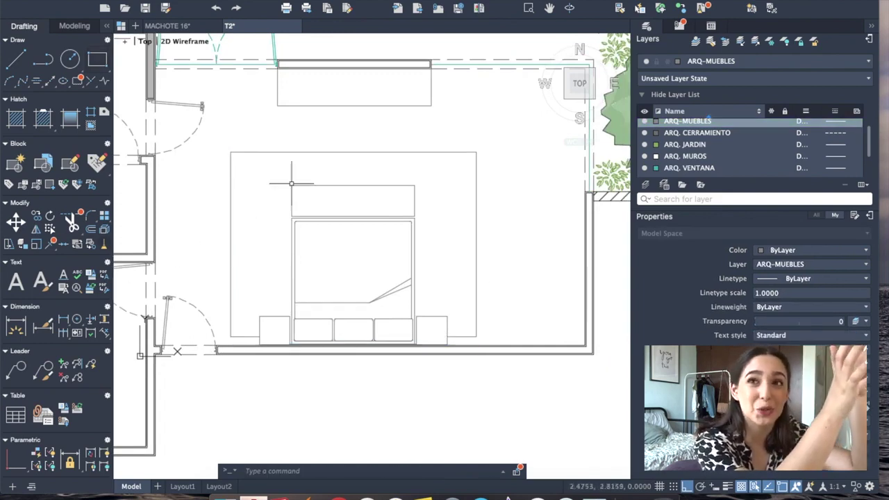
click(475, 219)
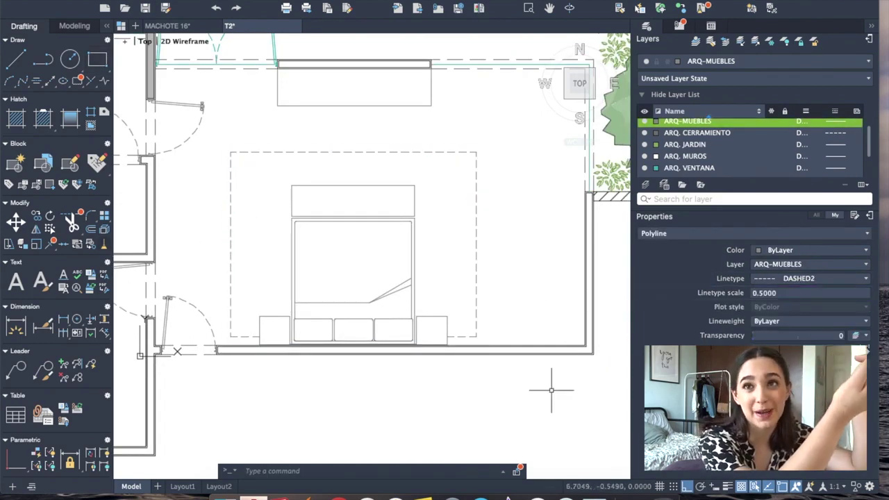
- Copy the armchair with side table from MACHOTE 16' and paste it into T2
click(167, 26)
scroll(385, 293, up, 3)
click(434, 240)
key(ctrl+c)
click(229, 26)
key(ctrl+v)
- Place the armchair in the top-right corner and rotate it
click(448, 191)
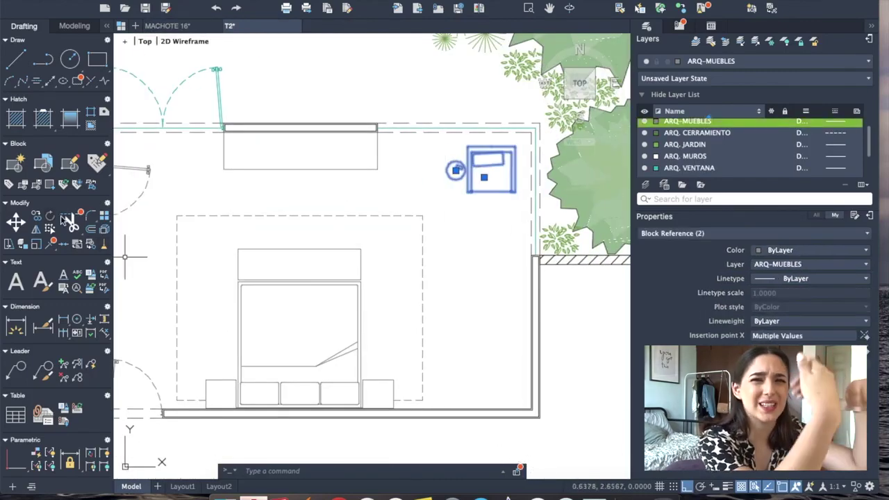
click(50, 217)
click(528, 187)
scroll(531, 142, up, 2)
click(420, 195)
key(m)
key(space)
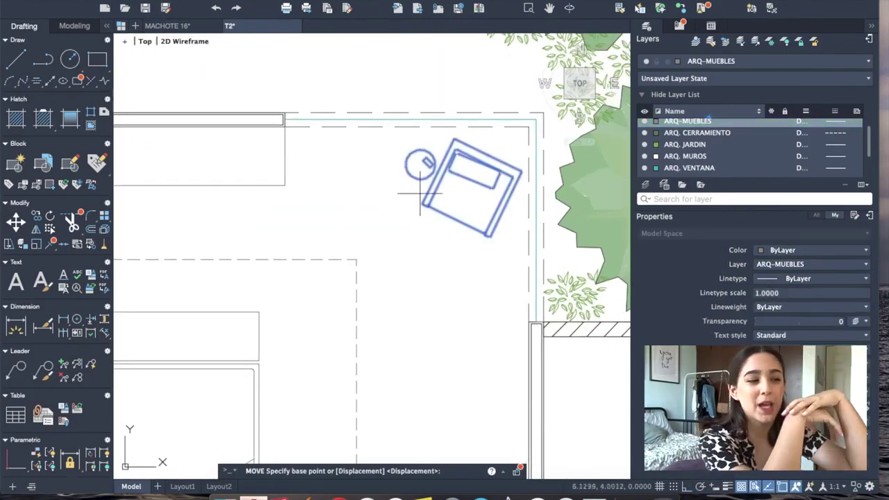
- Copy a garden plant beside the armchair and scale it
click(576, 295)
key(ctrl+c)
key(ctrl+v)
click(486, 164)
text(sc)
key(space)
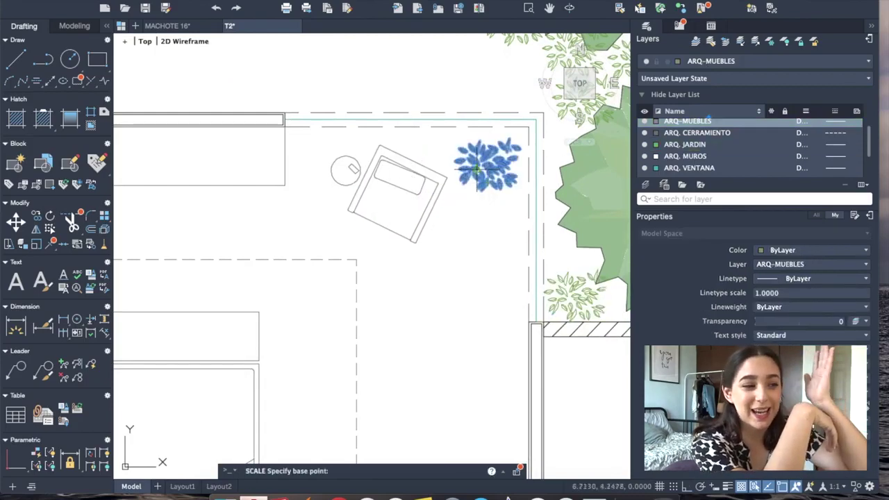
- Move the armchair and plant together and turn the armchair to an angle
drag(469, 215, 361, 174)
key(m)
key(space)
click(496, 290)
text(ro)
key(space)
click(372, 195)
click(560, 196)
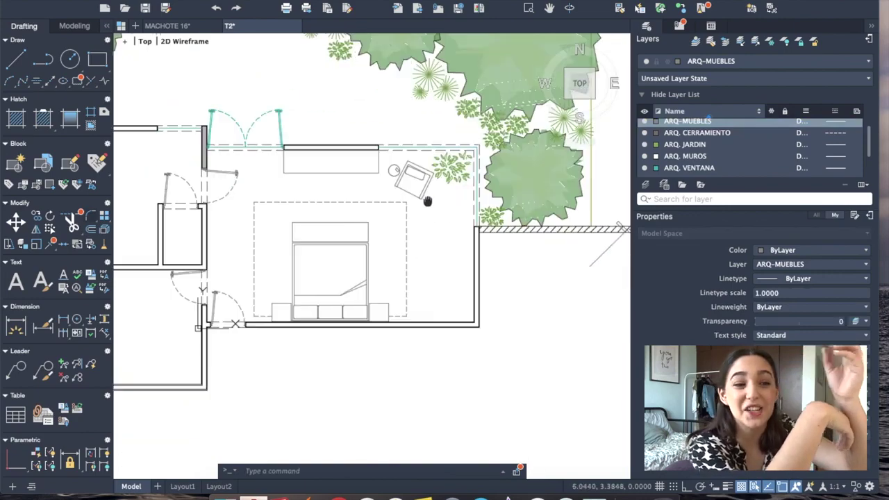
- Paste a sofa from the furniture library and rotate it upright along the wall
click(219, 237)
key(ctrl+Tab)
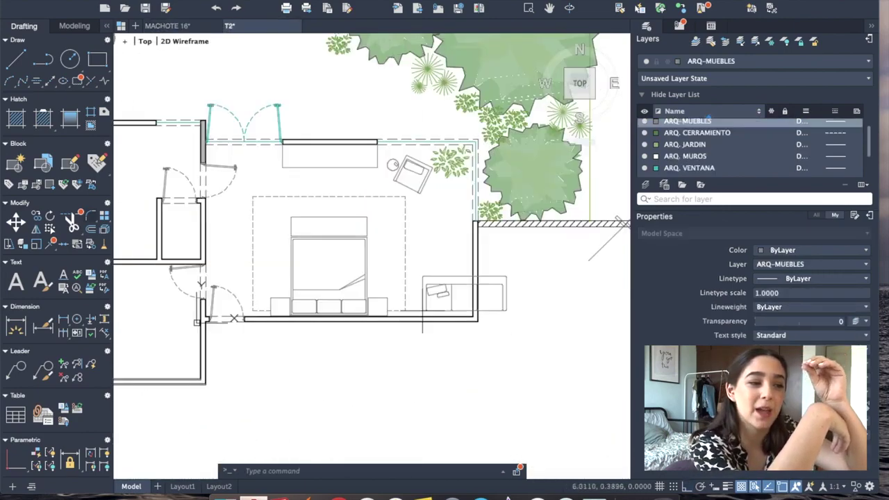
scroll(446, 244, up, 5)
key(ctrl+v)
click(445, 245)
text(ro)
key(space)
click(445, 244)
click(520, 312)
- Move the sofa against the right wall and place the small round side table
text(m)
key(space)
scroll(388, 284, down, 3)
click(364, 277)
scroll(223, 290, up, 2)
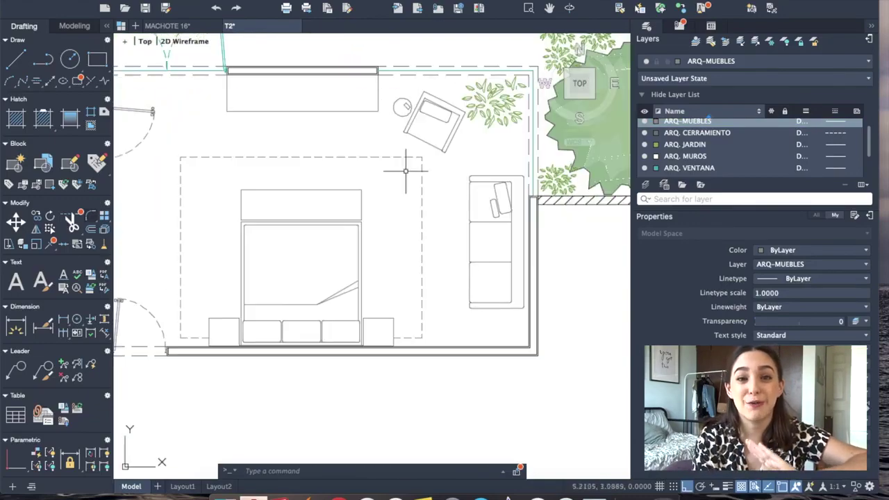
click(509, 326)
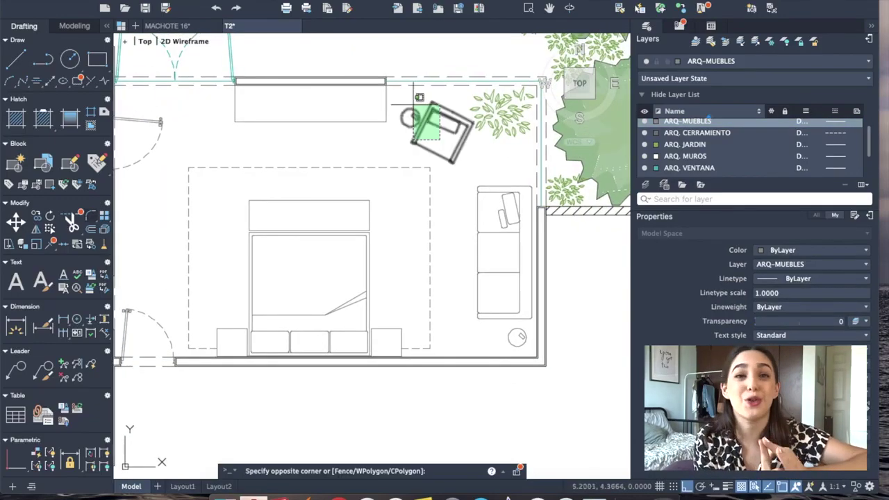
- Copy the small bar from MACHOTE 16' and paste it into the bedroom plan
key(ctrl+Tab)
scroll(386, 259, down, 3)
scroll(386, 258, up, 4)
mouse_move(347, 208)
middle_down()
mouse_move(386, 258)
mouse_move(322, 264)
mouse_move(323, 69)
middle_up()
scroll(386, 259, down, 3)
scroll(322, 265, up, 2)
scroll(322, 265, up, 1)
scroll(271, 427, up, 4)
click(264, 429)
key(ctrl+c)
key(ctrl+Tab)
key(ctrl+v)
click(288, 105)
- Stretch and shorten the bar with its grips to fit the desk
scroll(289, 108, up, 3)
click(409, 114)
middle_drag(409, 113, 358, 190)
click(428, 191)
scroll(155, 196, down, 3)
scroll(189, 192, up, 3)
click(207, 192)
scroll(255, 199, down, 1)
click(249, 197)
key(Escape)
- Move the bar into position inside the desk
click(350, 196)
text(m)
key(Return)
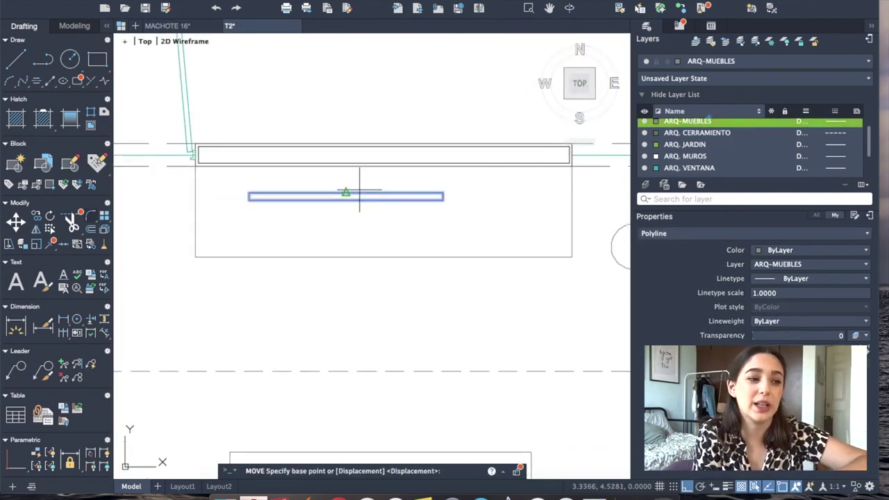
click(389, 173)
click(387, 185)
- Copy a small garden plant and place it on the desk
scroll(387, 185, down, 3)
click(471, 109)
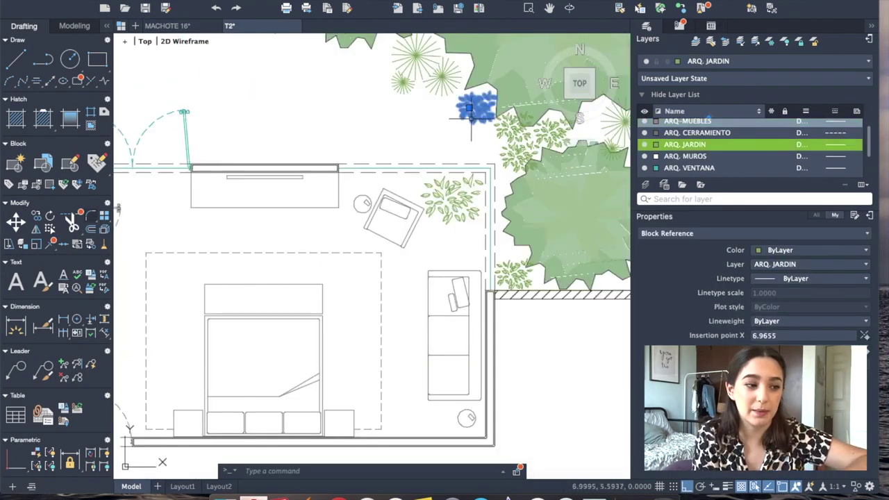
key(ctrl+c)
key(ctrl+v)
click(199, 204)
scroll(258, 163, down, 2)
scroll(383, 273, down, 1)
scroll(362, 363, up, 3)
scroll(415, 350, down, 4)
scroll(412, 271, up, 1)
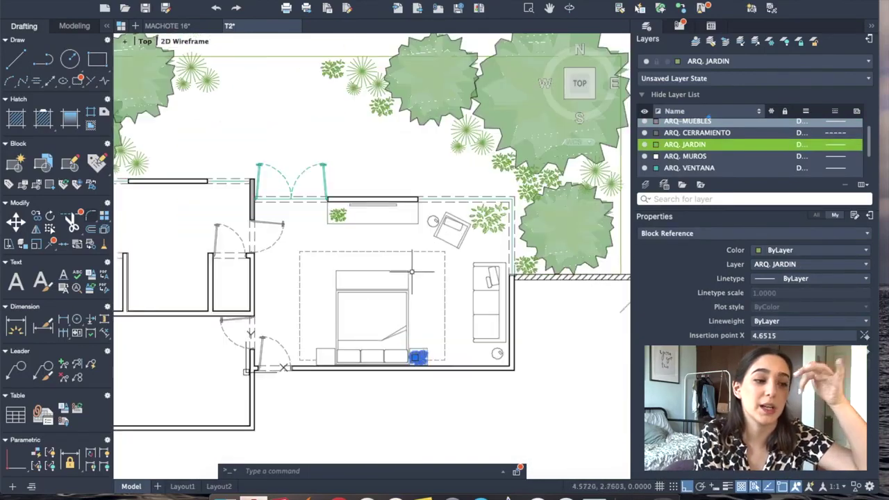
- Make ARQ. MUROS the current layer
click(749, 64)
click(708, 139)
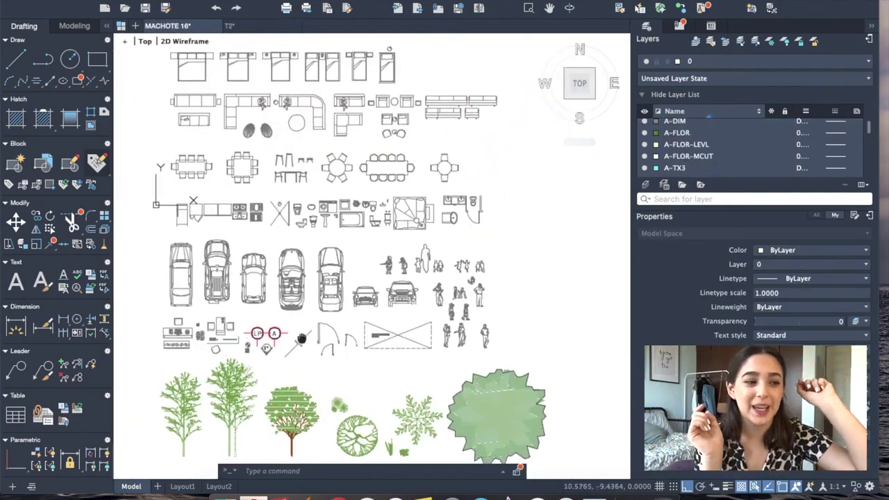
scroll(301, 338, up, 3)
- Place the pasted pair of chairs with round table in the garden
scroll(302, 339, up, 2)
scroll(302, 339, up, 3)
scroll(403, 244, up, 2)
scroll(403, 244, up, 3)
scroll(403, 244, up, 3)
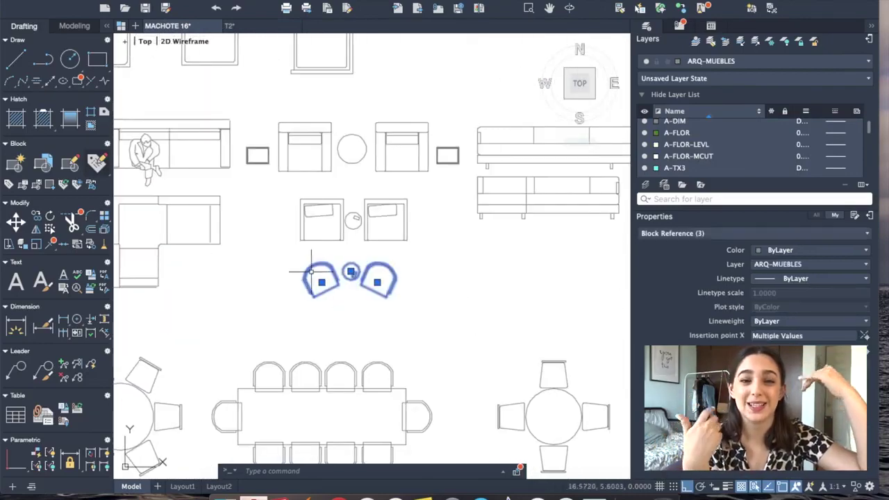
middle_drag(304, 200, 350, 204)
click(289, 187)
- Rotate the garden chair set into its final orientation
drag(327, 174, 248, 208)
text(ro)
key(Return)
click(311, 189)
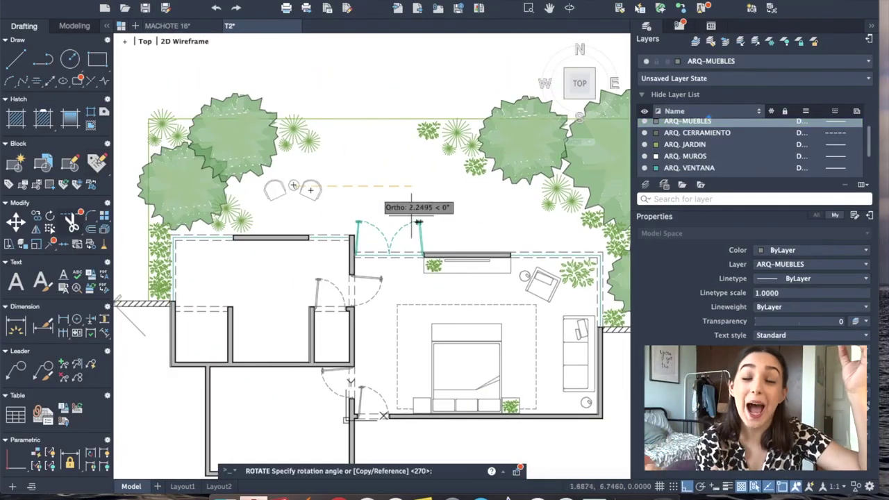
click(358, 135)
text(m)
key(Return)
- Copy the large tree on the left, then cancel placing the copy
key(Escape)
click(180, 180)
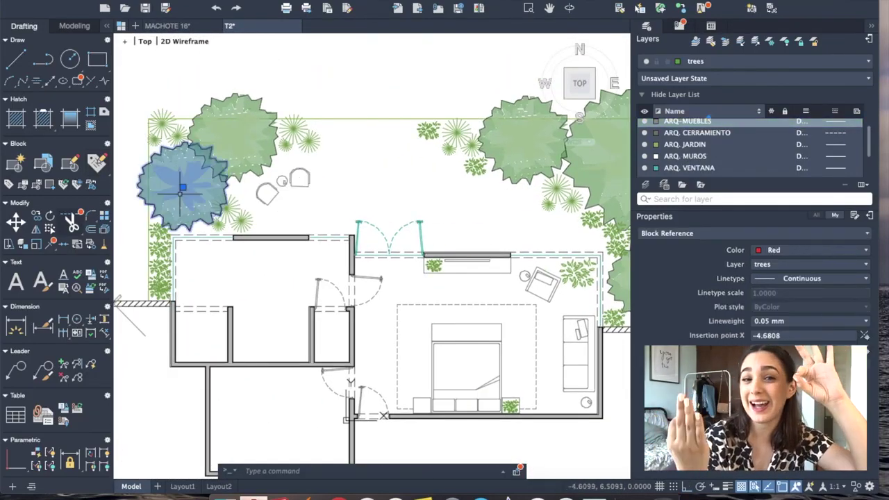
key(ctrl+c)
key(ctrl+v)
key(Escape)
middle_drag(377, 186, 387, 164)
- Copy the toilet from MACHOTE 16' and paste it into the bedroom plan
key(ctrl+Tab)
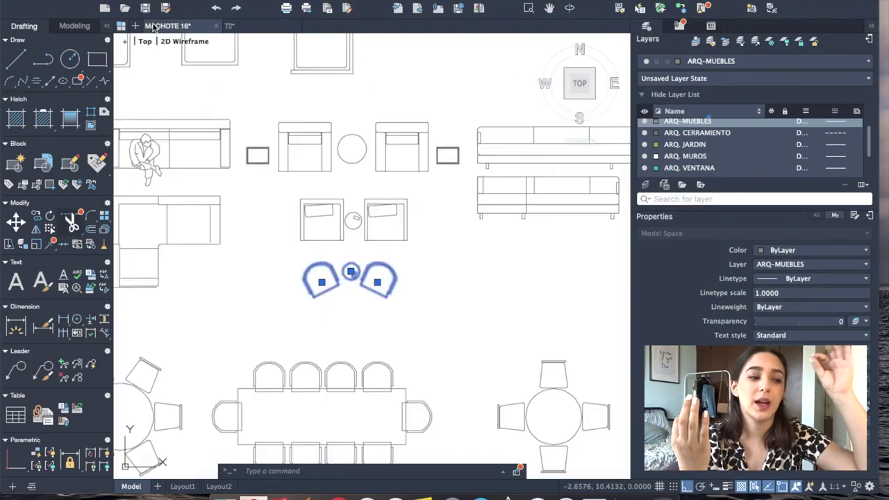
scroll(351, 174, down, 3)
scroll(351, 174, up, 5)
click(391, 188)
key(ctrl+c)
key(ctrl+Tab)
key(ctrl+v)
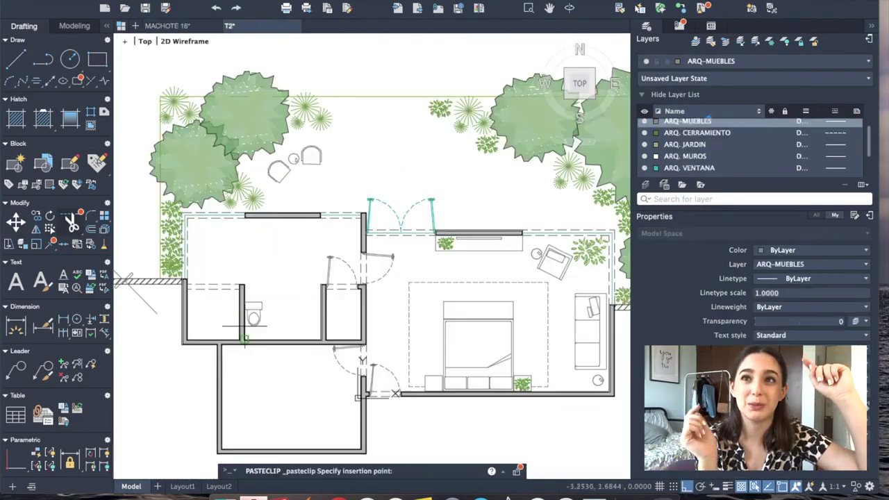
- Move the toilet into place in the bathroom
scroll(253, 307, up, 5)
click(356, 238)
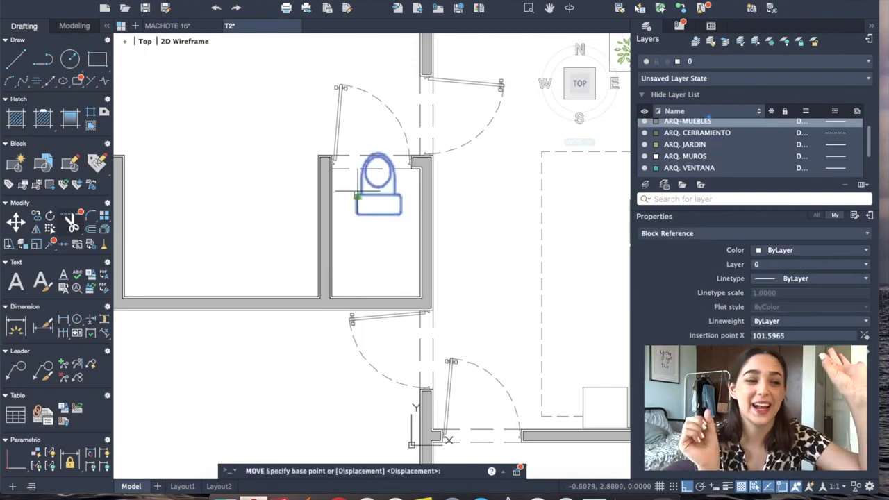
click(380, 215)
- Copy the bathtub from the fixtures library and paste it into the bathroom
scroll(380, 215, down, 3)
key(ctrl+Tab)
scroll(292, 222, up, 3)
click(371, 271)
click(215, 186)
key(ctrl+c)
key(ctrl+Tab)
key(ctrl+v)
scroll(337, 258, up, 3)
click(338, 258)
- Scale the bathtub by reference so it fits the gap between the walls
key(s)
key(c)
key(Return)
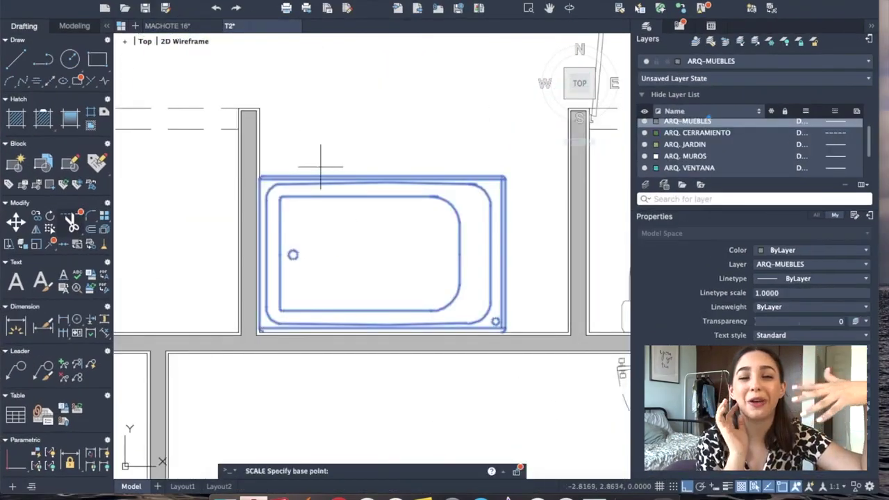
scroll(285, 143, up, 5)
scroll(284, 141, down, 3)
click(273, 297)
key(r)
key(Return)
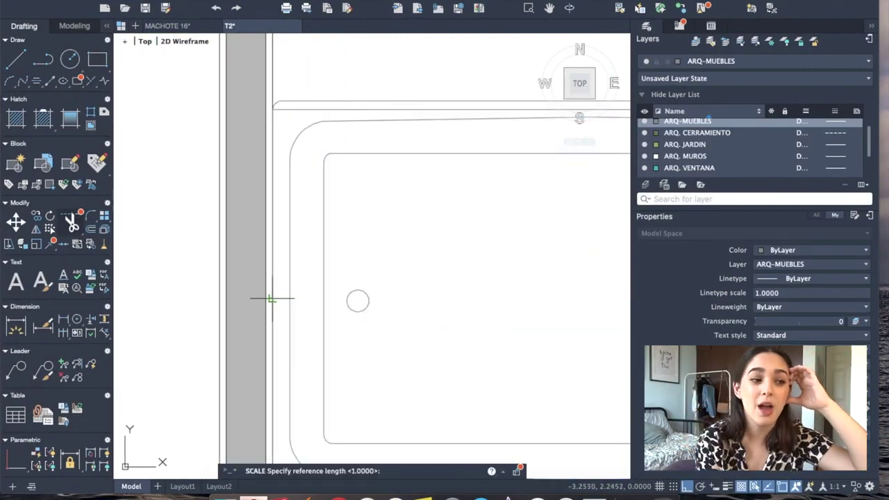
scroll(274, 297, up, 3)
click(296, 282)
- Move the bathtub by its corner so it snaps between the walls
click(318, 251)
key(m)
key(Return)
scroll(318, 251, up, 5)
scroll(452, 373, down, 3)
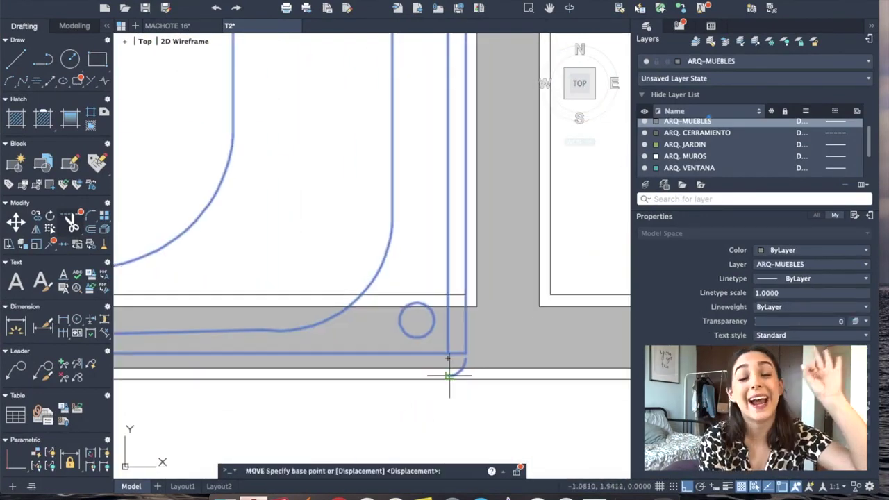
click(452, 373)
click(159, 288)
- Copy the shower block from the fixtures library and paste it beside the plan
key(ctrl+Tab)
scroll(278, 208, up, 3)
click(308, 159)
click(252, 248)
key(ctrl+c)
key(ctrl+Tab)
key(ctrl+v)
scroll(264, 237, down, 3)
click(205, 315)
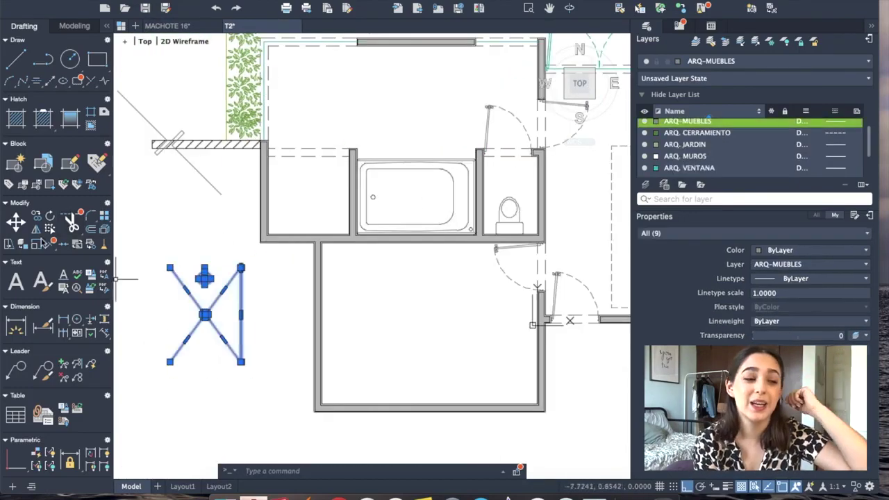
- Rotate the shower block and move it into the small room left of the bathtub
key(r)
key(o)
key(Return)
key(m)
key(Return)
click(158, 279)
click(268, 154)
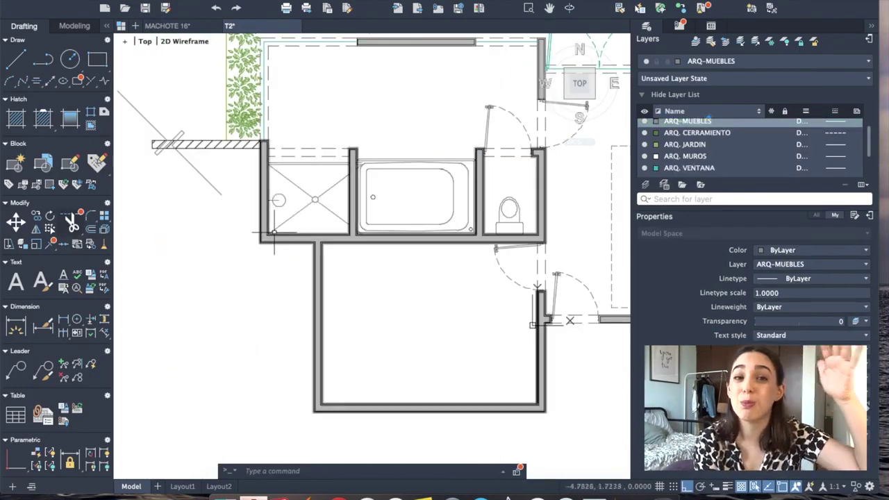
- Delete the two leftover door-swing lines
scroll(278, 180, up, 3)
click(330, 253)
click(306, 212)
key(Delete)
- Mirror the shower's circles with the MI command
click(347, 219)
click(256, 208)
text(mi)
key(Return)
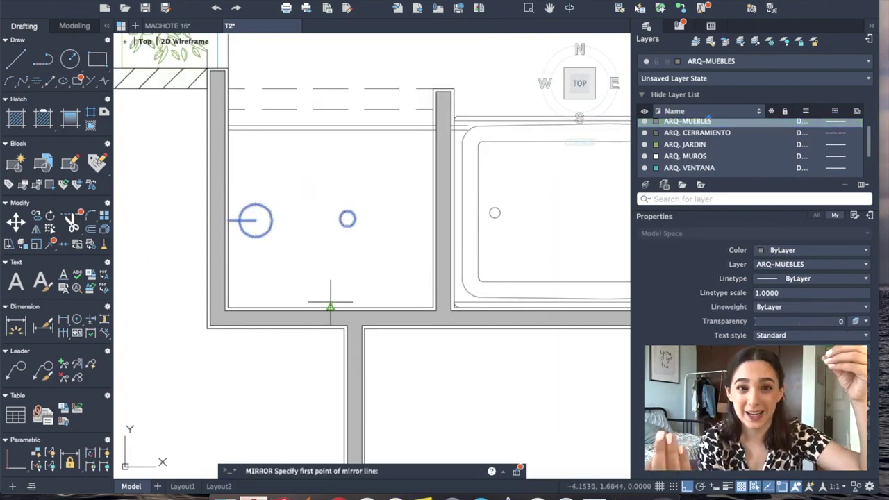
- Stretch the two parallel shower lines to reach the wall
middle_drag(320, 170, 320, 215)
click(298, 185)
scroll(462, 282, up, 3)
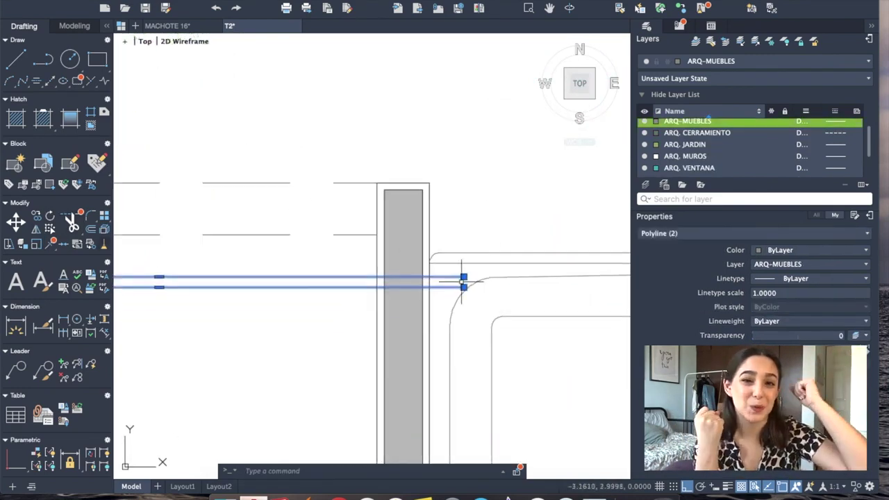
click(380, 287)
- Move the two shower circles against the wall
scroll(318, 318, down, 3)
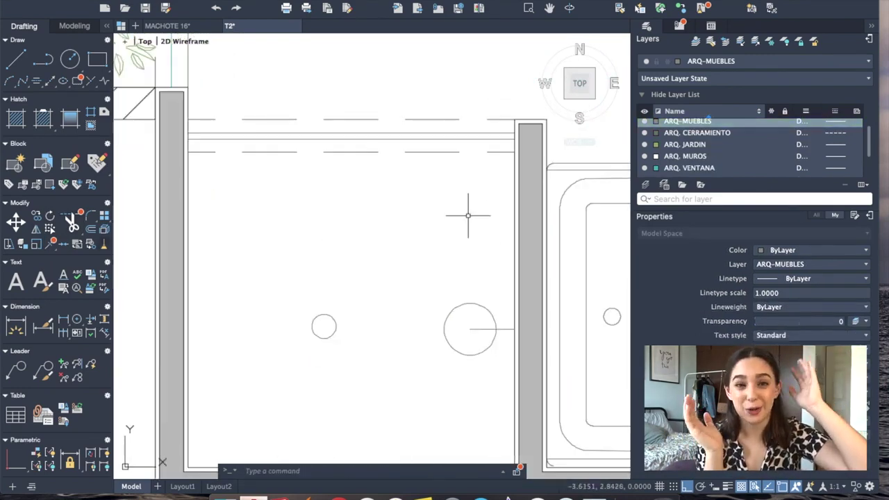
click(449, 340)
click(387, 292)
scroll(433, 308, up, 2)
key(m)
key(Return)
click(469, 277)
scroll(469, 277, down, 2)
key(m)
key(Return)
- Draw a polyline from the top-left corner through the left circle to the bottom-left corner
click(264, 166)
click(349, 274)
click(265, 361)
key(Return)
- Trim away the crossing diagonal lines in the shower
click(69, 222)
scroll(320, 277, up, 5)
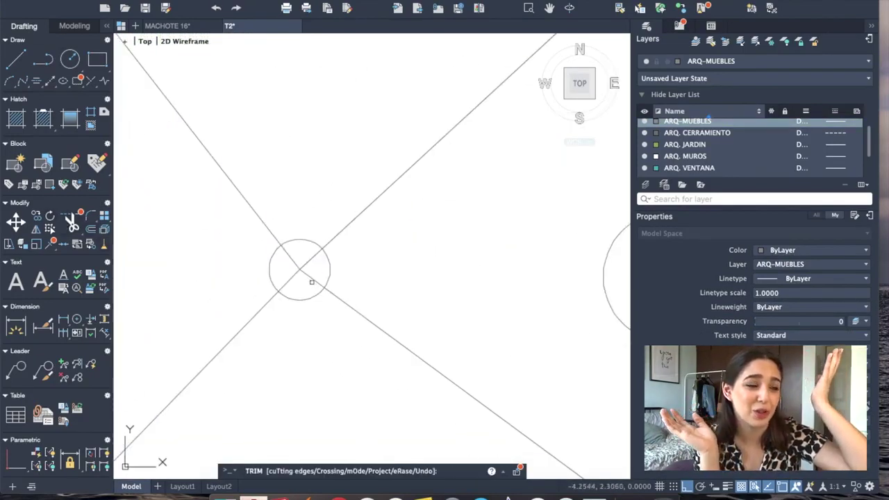
key(Return)
scroll(273, 222, down, 3)
scroll(274, 222, down, 2)
scroll(327, 254, up, 3)
scroll(328, 255, up, 3)
scroll(371, 256, down, 4)
- Begin a polyline along the top wall, then return to the MACHOTE 16' drawing
click(43, 59)
scroll(210, 98, up, 5)
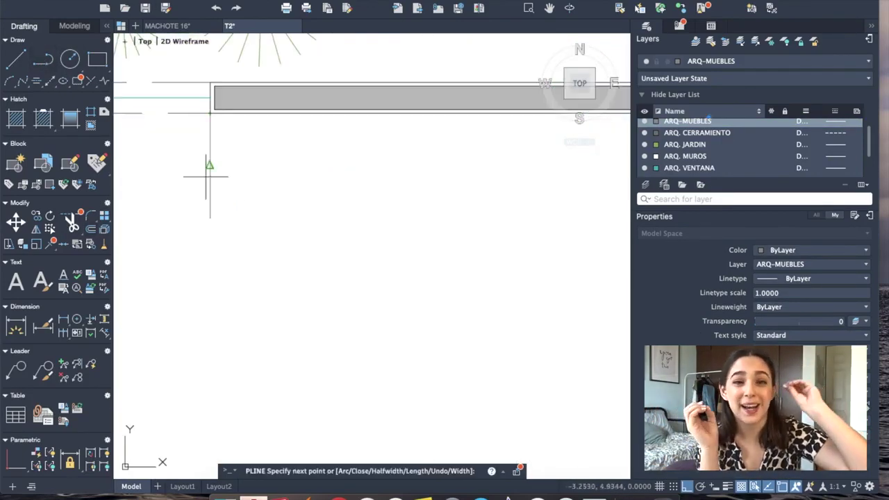
middle_drag(206, 175, 89, 206)
scroll(522, 140, down, 5)
click(167, 25)
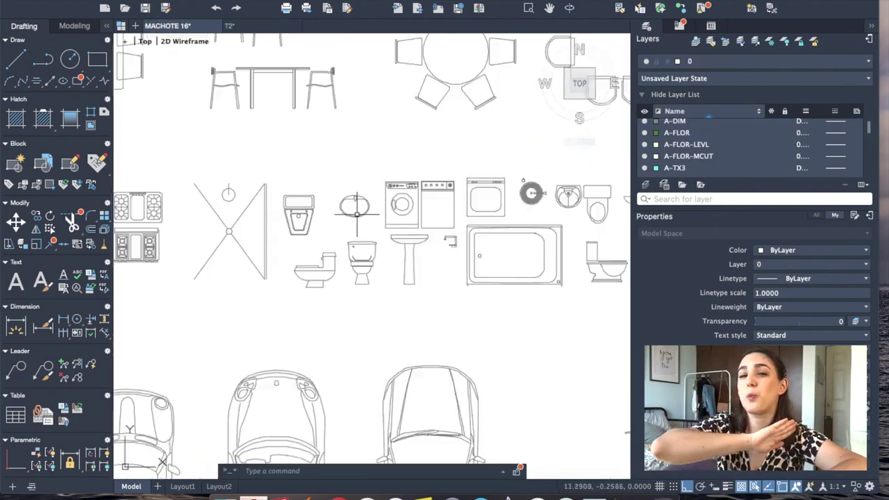
- Find and select the sink block in the MACHOTE 16' library
scroll(352, 198, up, 5)
scroll(420, 221, up, 2)
scroll(240, 191, down, 3)
scroll(243, 188, down, 2)
scroll(278, 195, up, 2)
scroll(324, 197, up, 3)
mouse_move(324, 197)
middle_down()
mouse_move(196, 202)
mouse_move(273, 202)
middle_up()
scroll(274, 201, down, 3)
scroll(256, 186, up, 1)
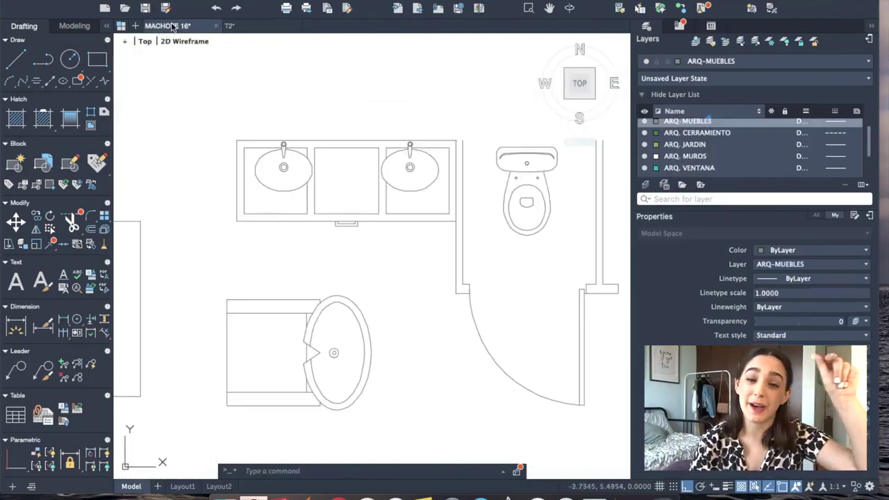
click(293, 212)
click(271, 167)
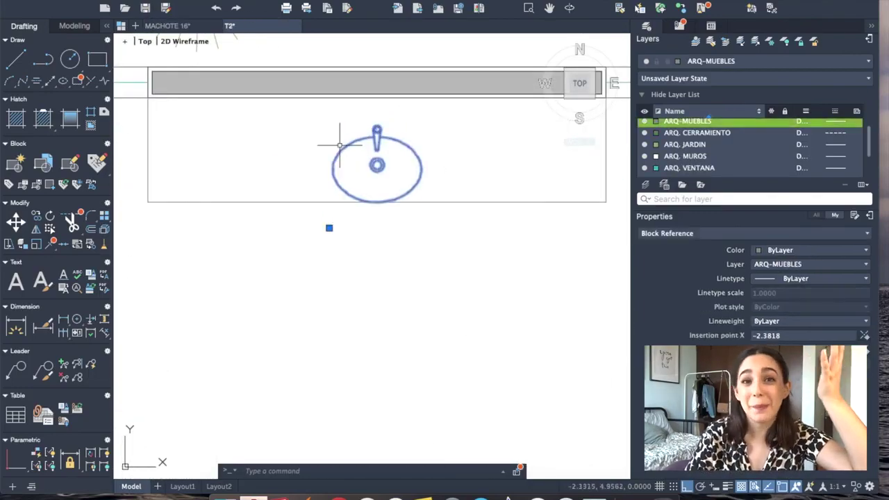
- Move the pasted sink higher into the counter area
key(m)
key(Return)
click(340, 145)
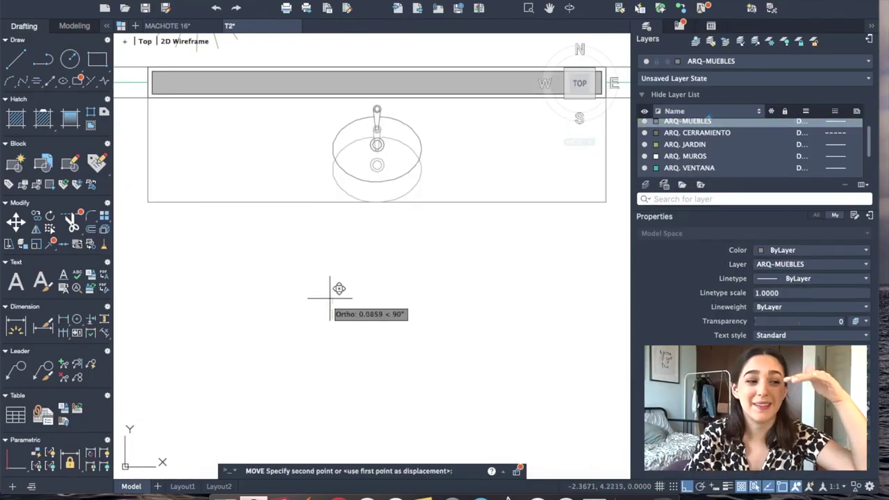
click(396, 277)
scroll(361, 277, down, 5)
- Outline the counter along the top wall with a polyline
text(pl)
key(Return)
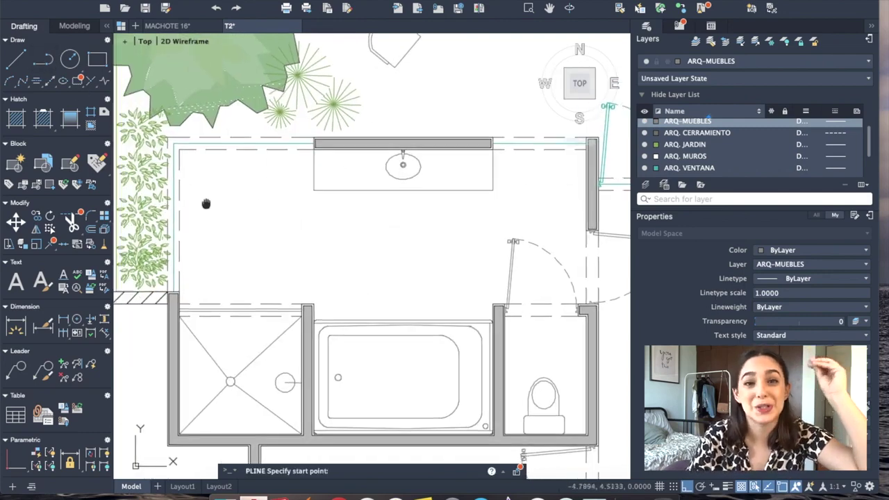
scroll(461, 191, up, 5)
click(249, 189)
key(Return)
scroll(276, 205, down, 3)
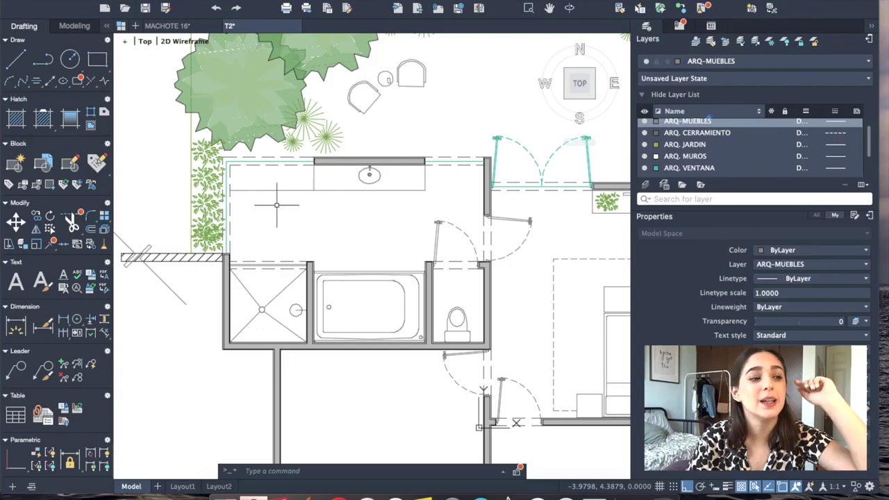
scroll(277, 205, down, 3)
- Paste the thin rectangle into the counter's left section
key(ctrl+v)
scroll(276, 205, up, 5)
scroll(188, 188, up, 3)
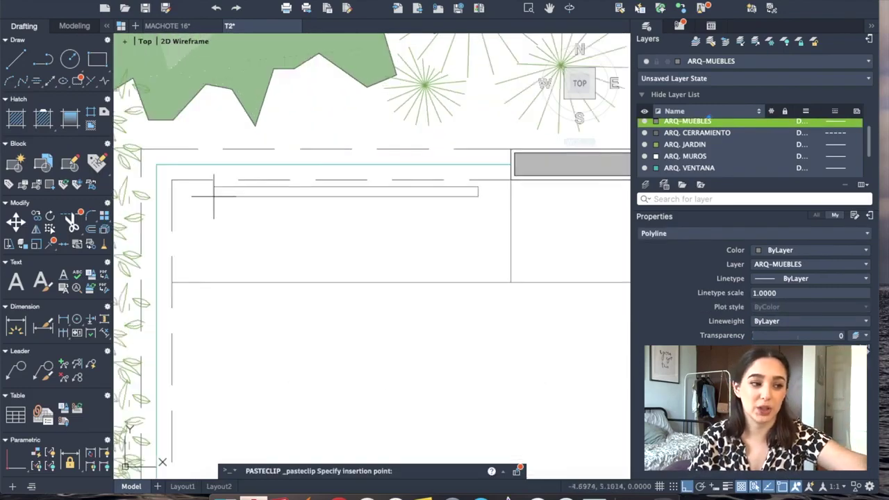
click(188, 188)
scroll(203, 25, down, 2)
- Copy the chair block from MACHOTE 16' and return to the T2 plan
click(148, 25)
scroll(386, 284, down, 5)
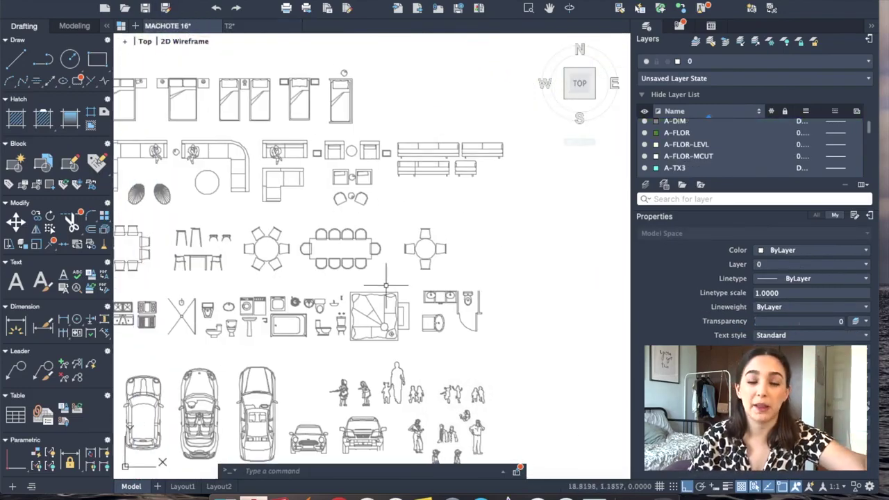
key(ctrl+c)
click(230, 26)
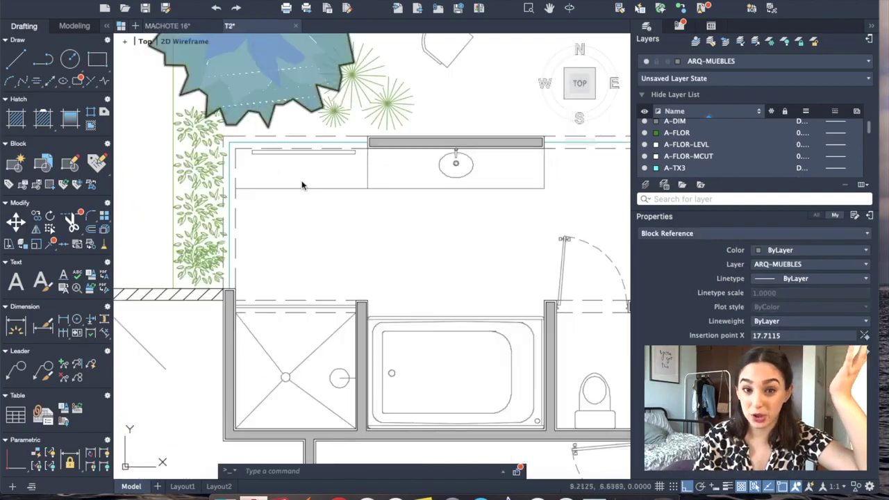
- Paste the chair into the bathroom, then rotate and reposition it
key(ctrl+v)
click(284, 199)
text(ro)
click(347, 184)
click(228, 253)
text(m)
click(321, 202)
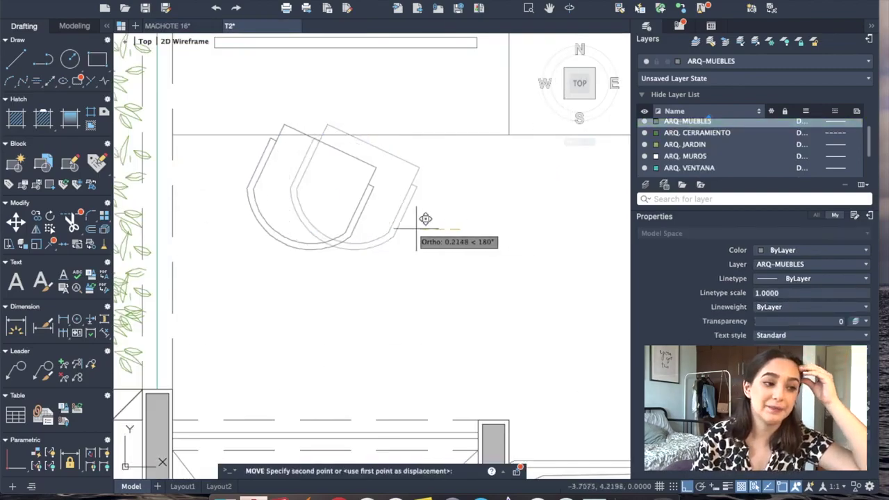
click(287, 182)
- Move the chair upright just below the left end of the counter
text(ro)
click(298, 203)
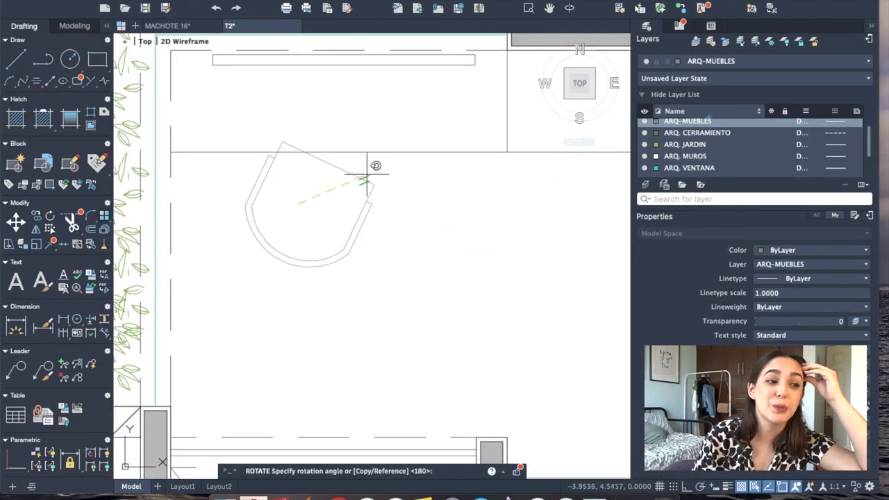
key(Escape)
text(m)
click(297, 304)
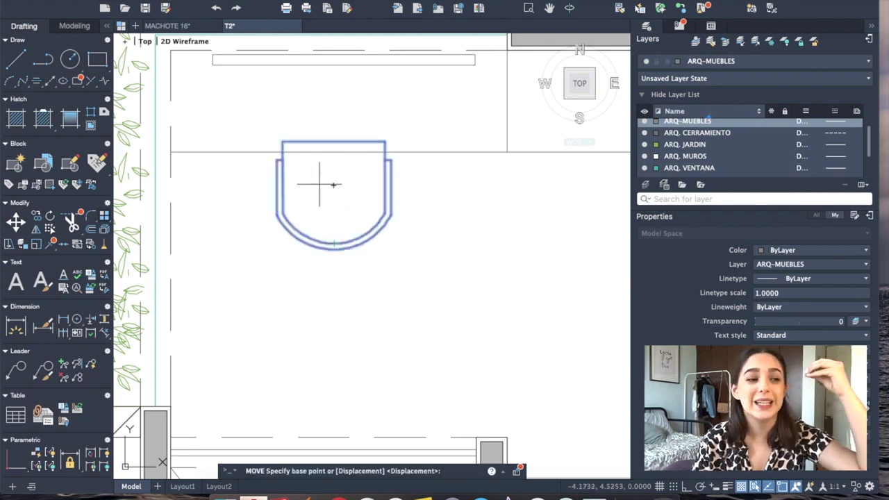
click(342, 150)
key(Escape)
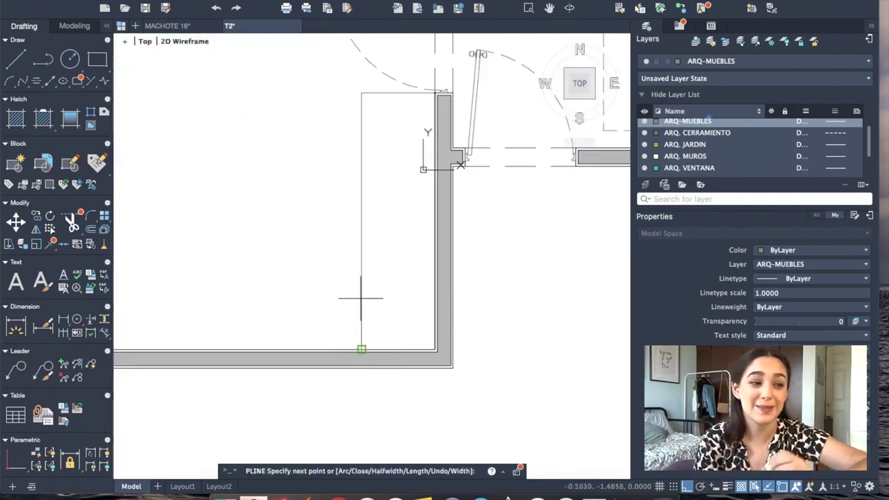
- Fix the inset outline's vertical segment and close the small rectangle polyline
click(361, 298)
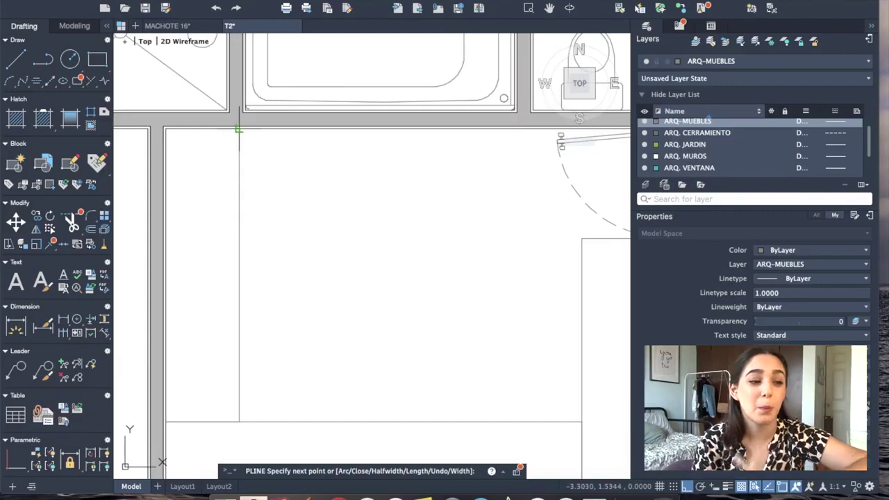
key(Escape)
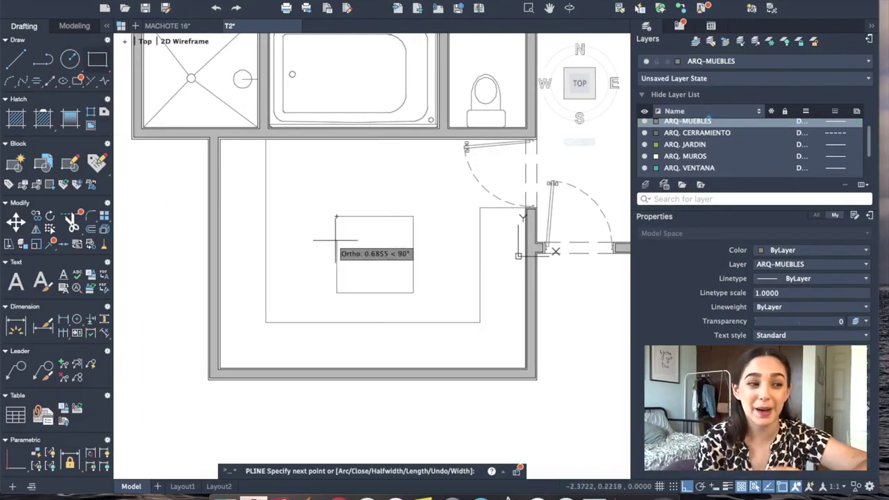
click(336, 217)
key(Return)
click(375, 216)
- Stretch the rectangle's top edge and MOVE the rectangle to the room's centre
click(375, 262)
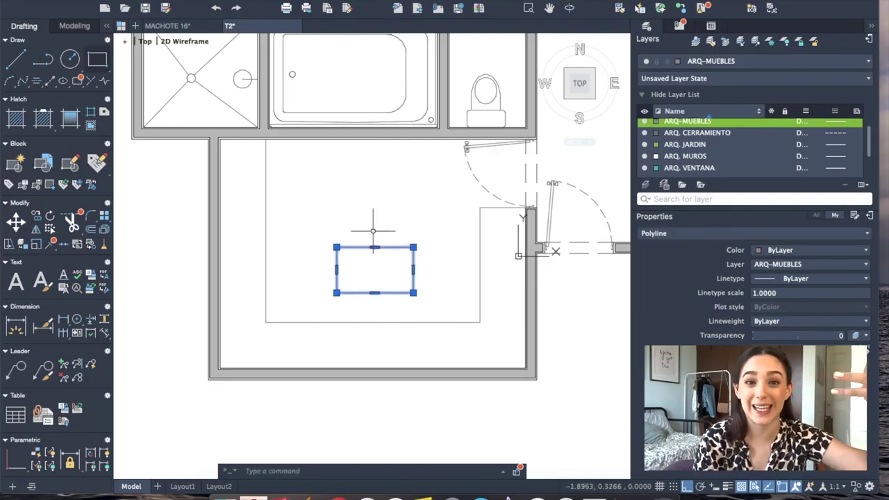
text(m)
key(Return)
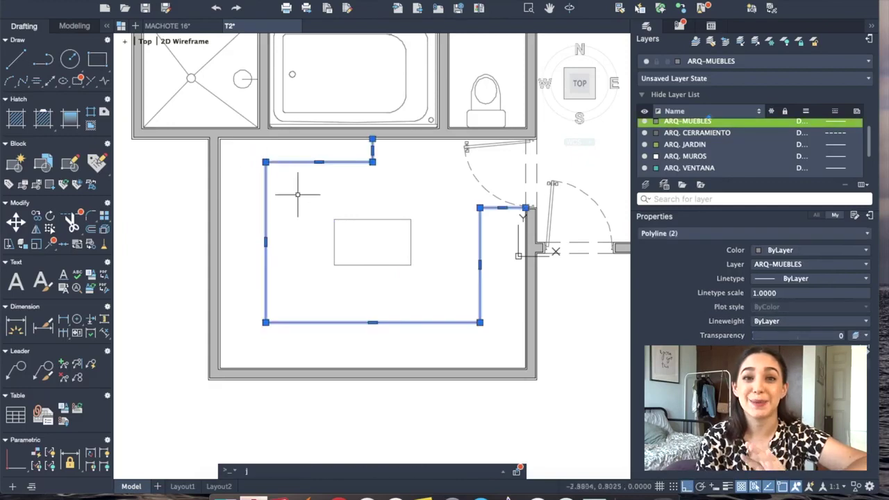
scroll(291, 161, down, 3)
scroll(313, 200, up, 3)
scroll(314, 200, up, 3)
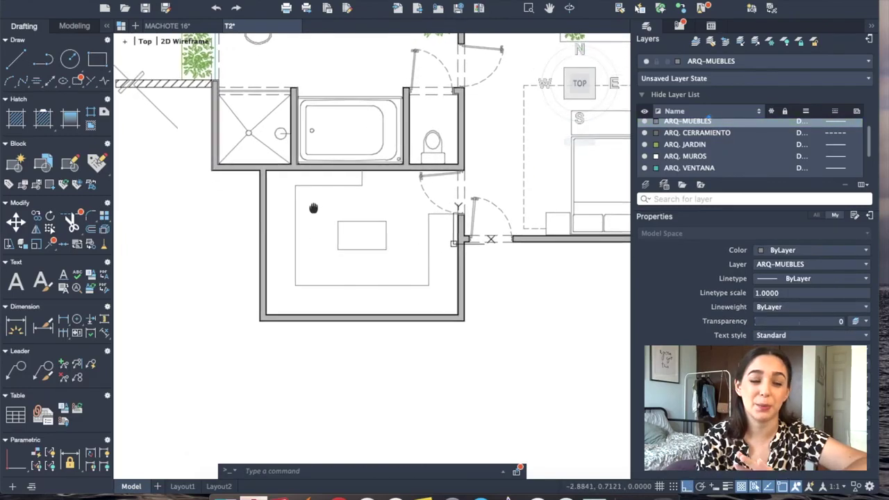
scroll(306, 193, up, 5)
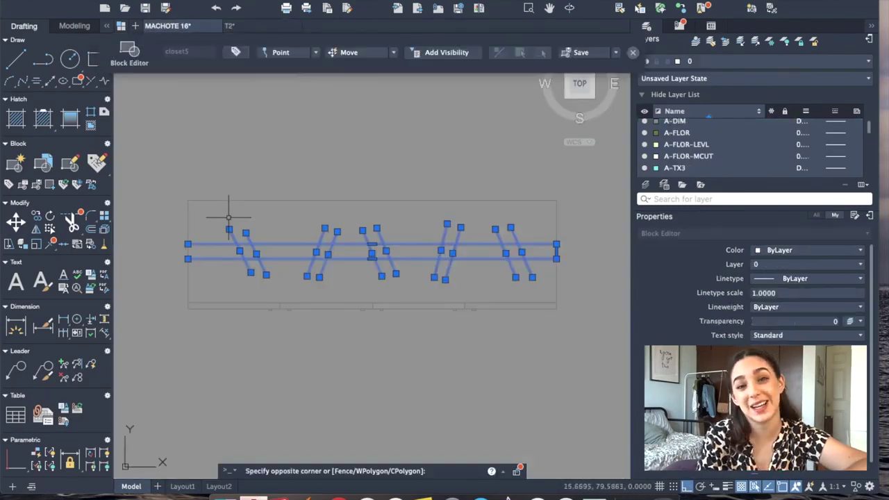
- Discard the closet block edits, drop a closet rail on the bottom wall and stretch it
click(633, 52)
click(388, 178)
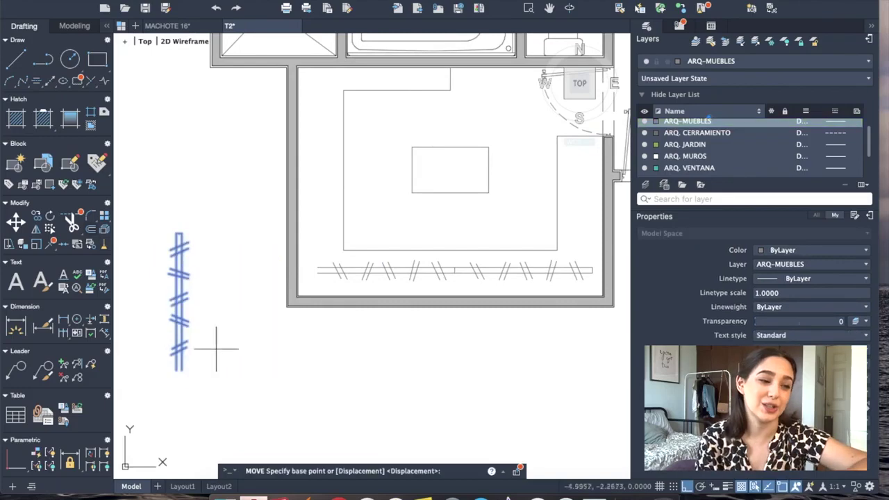
click(326, 264)
scroll(371, 228, up, 4)
click(372, 228)
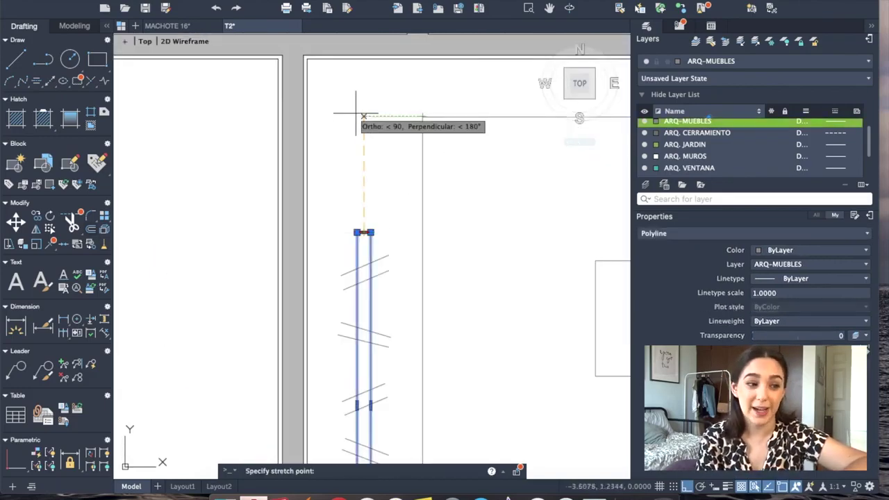
click(363, 116)
scroll(368, 208, down, 1)
- Copy the closet rail onto the room's left wall
key(Return)
click(382, 314)
click(234, 236)
scroll(233, 236, down, 3)
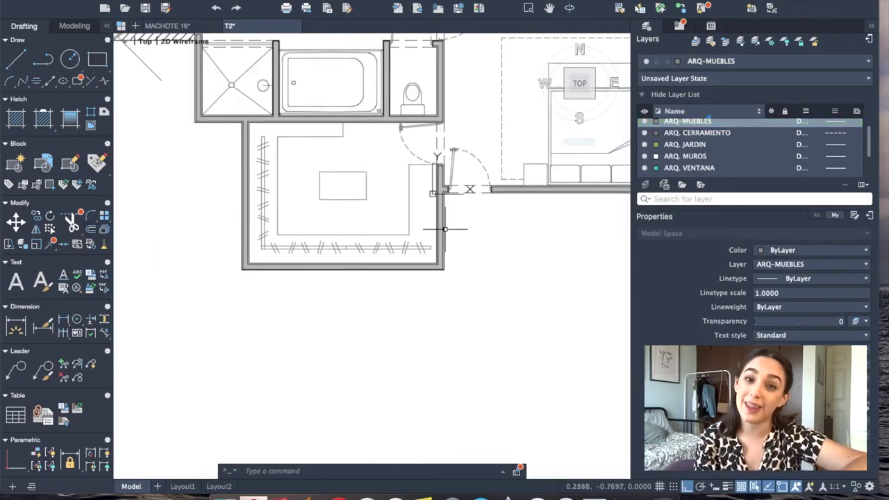
scroll(373, 194, down, 5)
scroll(542, 157, up, 4)
scroll(375, 299, down, 2)
scroll(407, 209, up, 5)
scroll(375, 243, down, 3)
scroll(490, 313, up, 3)
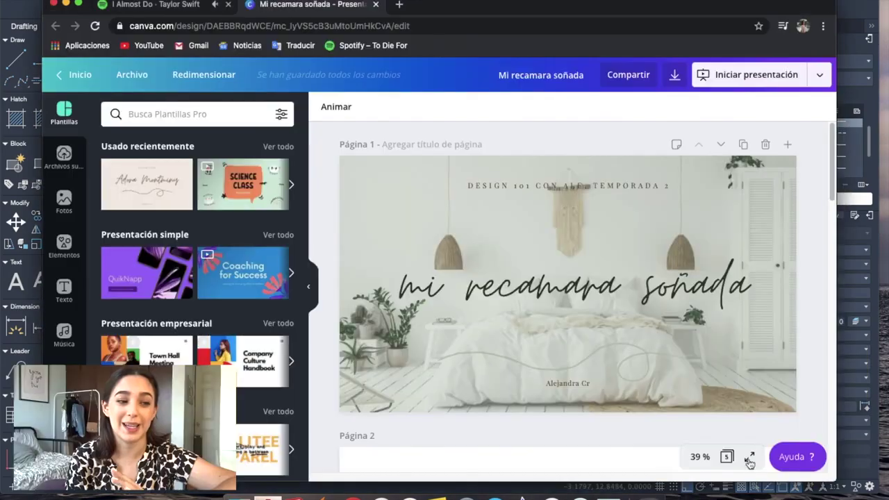
- Play the Canva design as a full-screen presentation, then return to editing
click(750, 462)
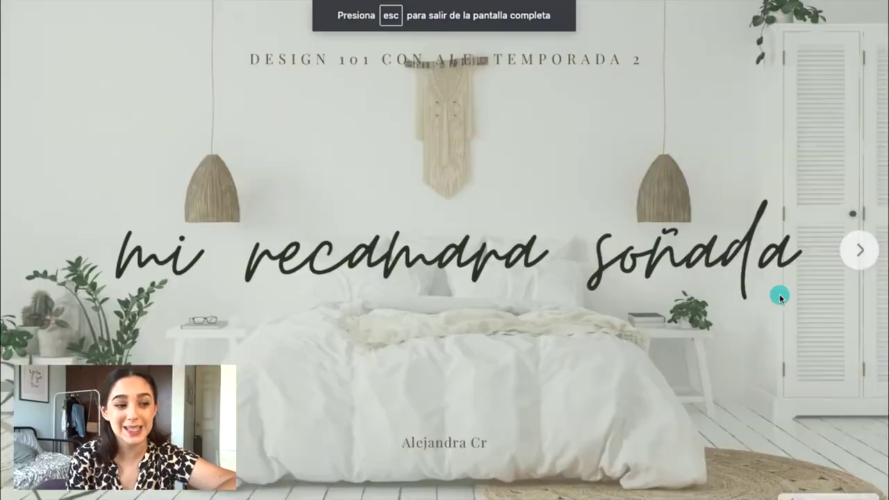
key(Right)
key(Right)
key(Right)
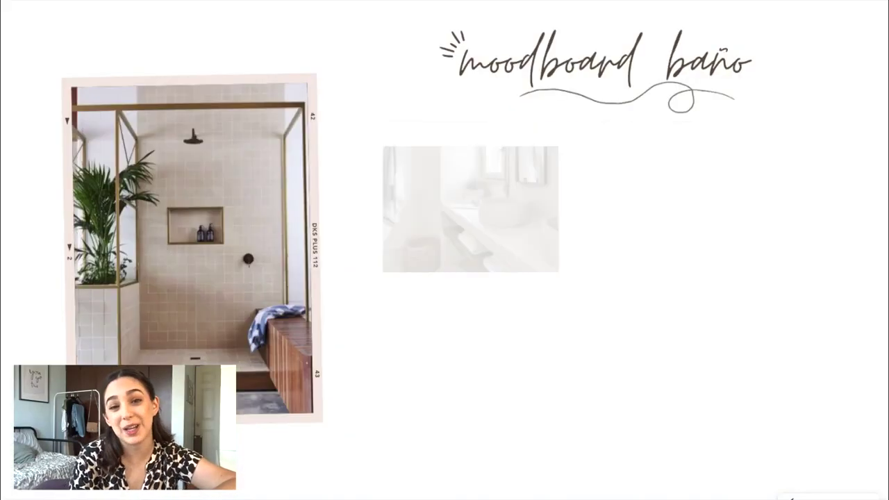
key(Right)
key(Escape)
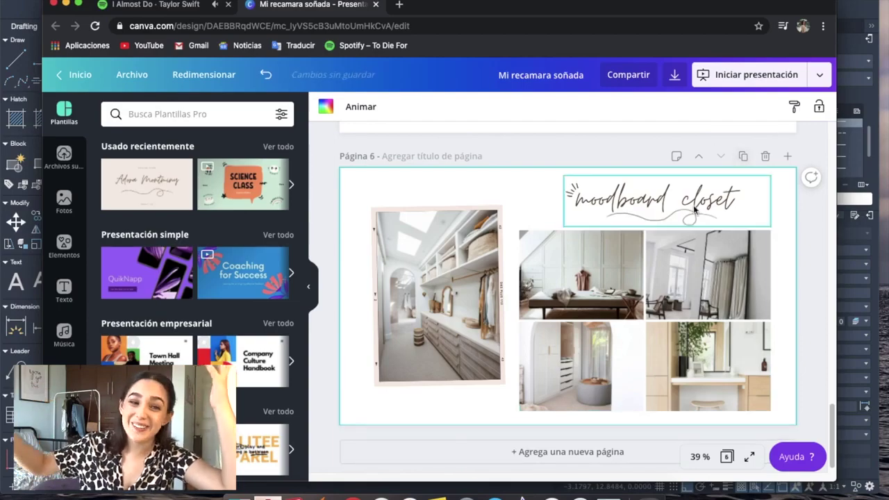
- Delete the photo grid and the closet photo from page 6
click(581, 275)
key(Delete)
click(437, 295)
key(Delete)
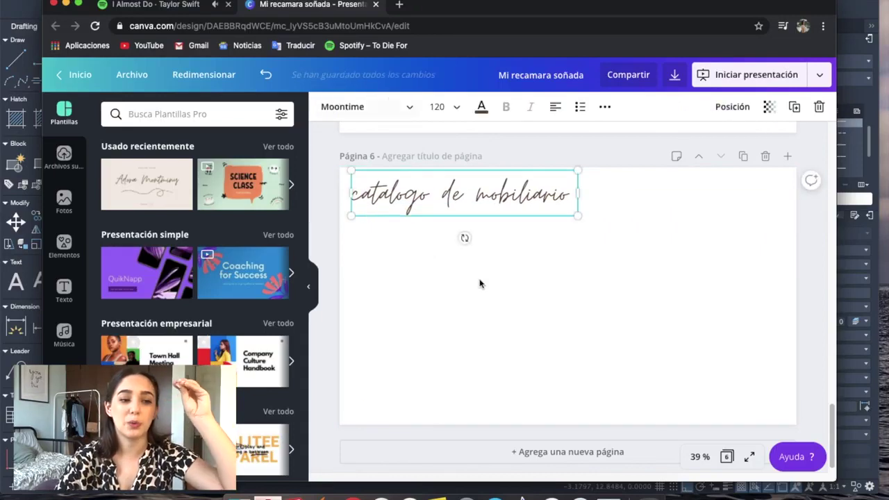
- Load westelm.com in a new browser tab
key(ctrl+t)
text(west)
key(Return)
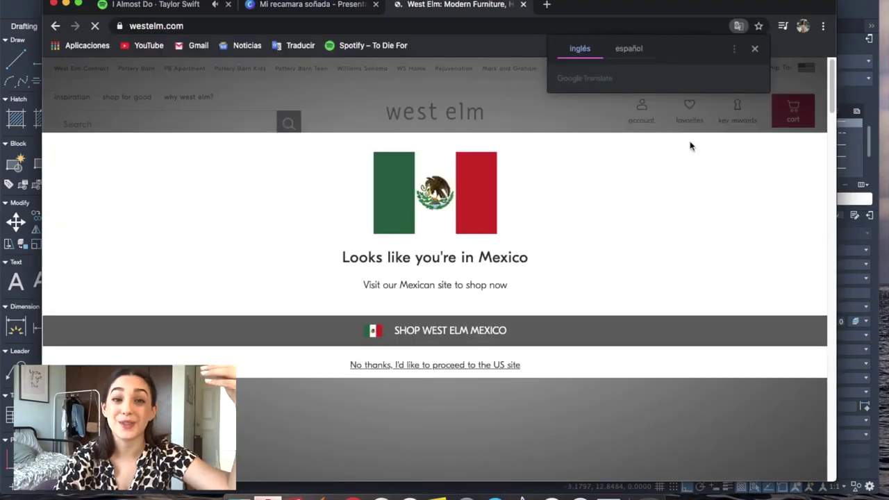
- Dismiss the Mexico popup and go to the Furniture > Beds listing
click(407, 365)
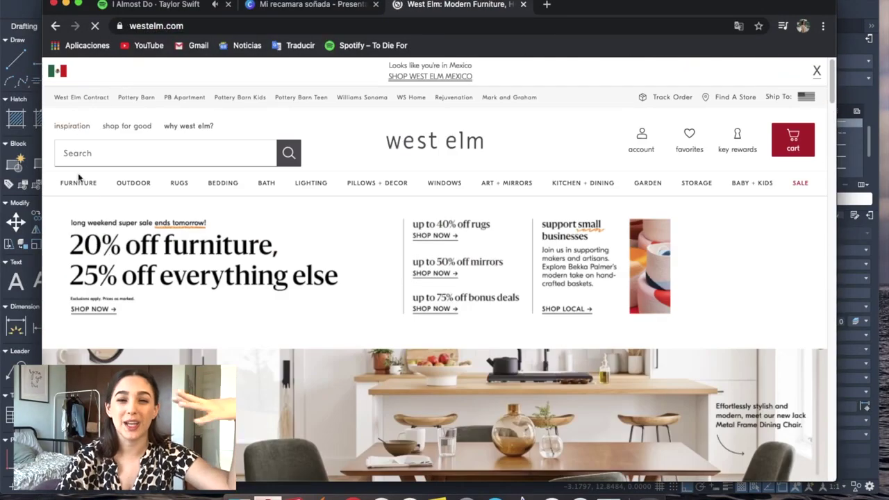
click(79, 182)
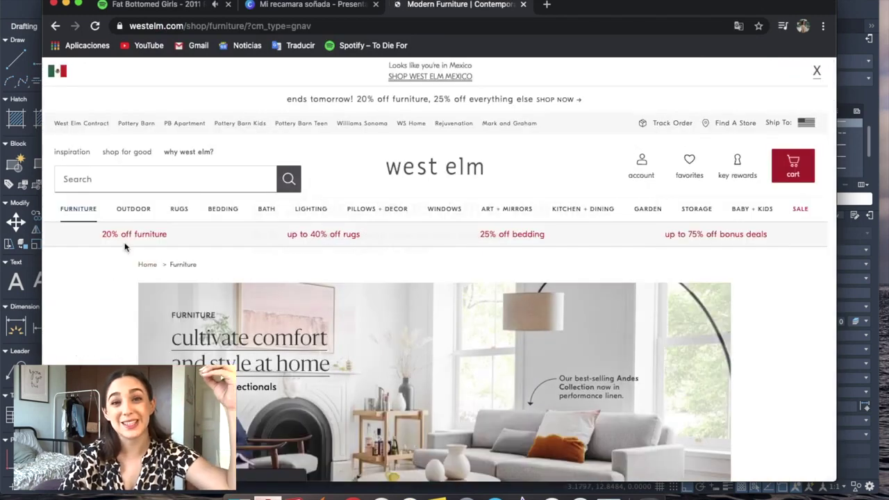
scroll(271, 387, down, 2)
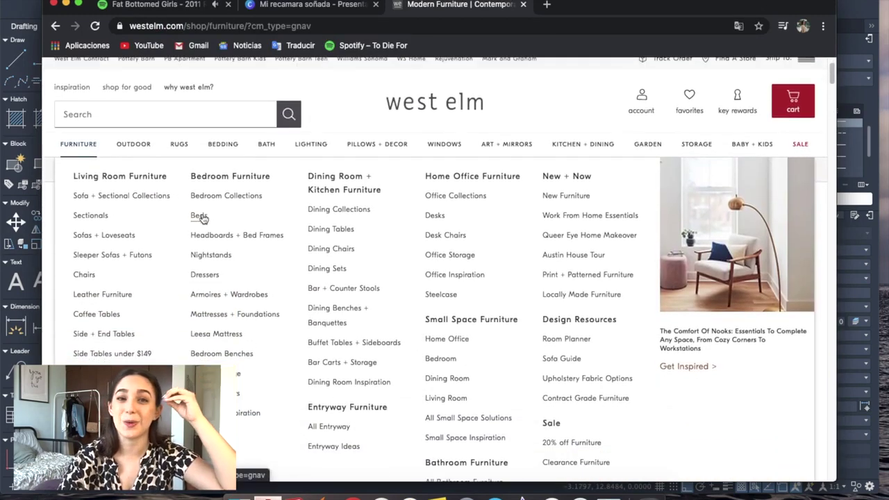
click(200, 217)
- Open the Andes Deco Upholstered Bed and Grid-Tufted Upholstered bed in new tabs
scroll(653, 230, down, 1)
scroll(556, 264, down, 2)
scroll(476, 295, down, 3)
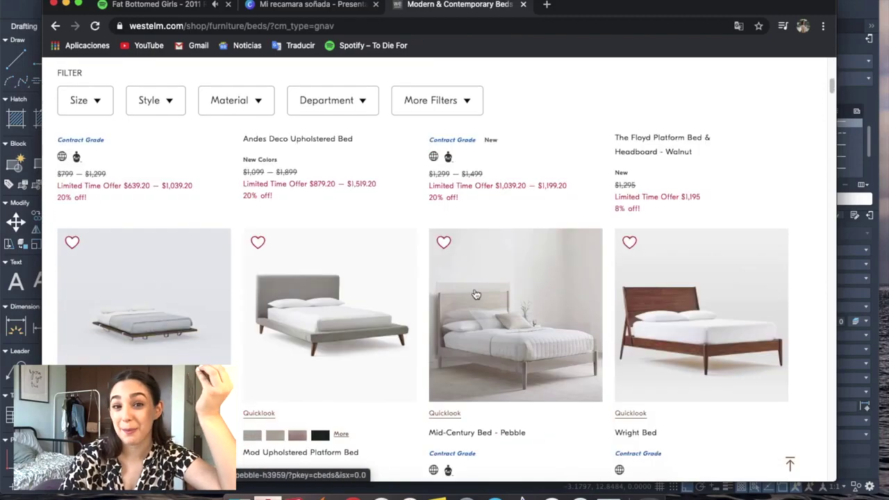
super+click(297, 138)
scroll(694, 312, down, 3)
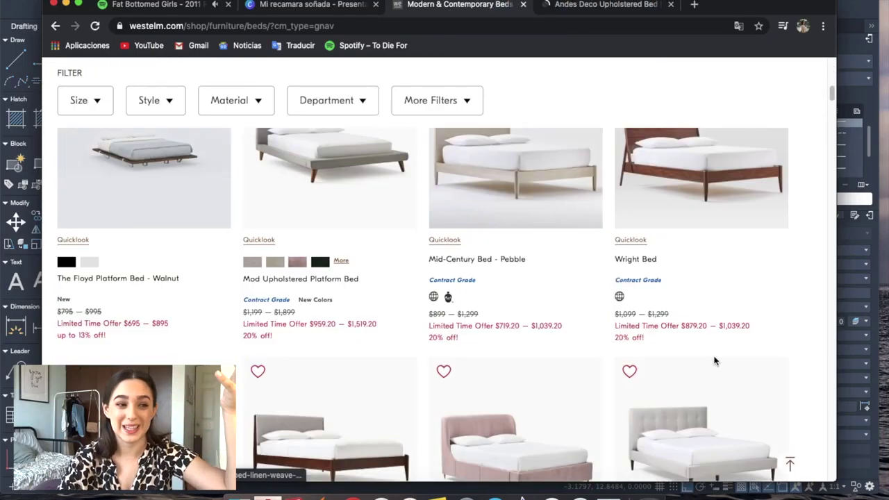
scroll(715, 358, down, 2)
scroll(712, 353, down, 1)
super+click(712, 350)
- Open the Roar & Rabbit bed and the Andes Wide Bed in new tabs
scroll(708, 346, down, 5)
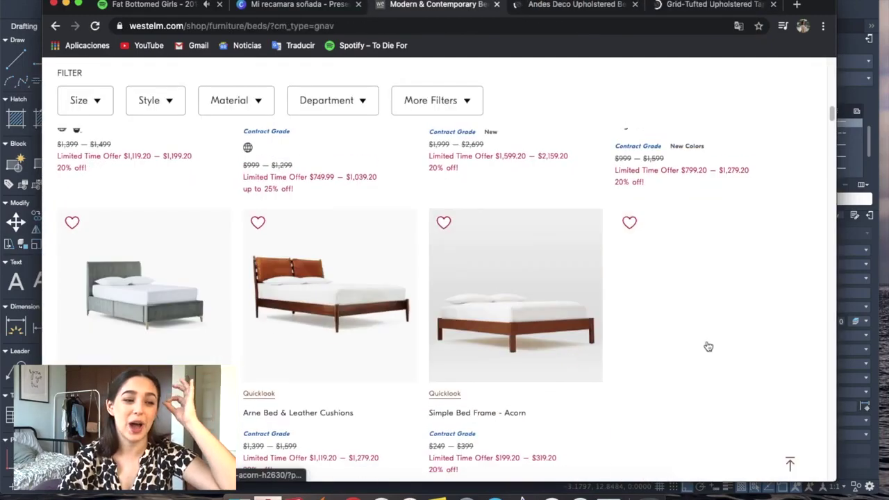
scroll(797, 375, down, 3)
scroll(795, 372, down, 5)
scroll(794, 370, down, 1)
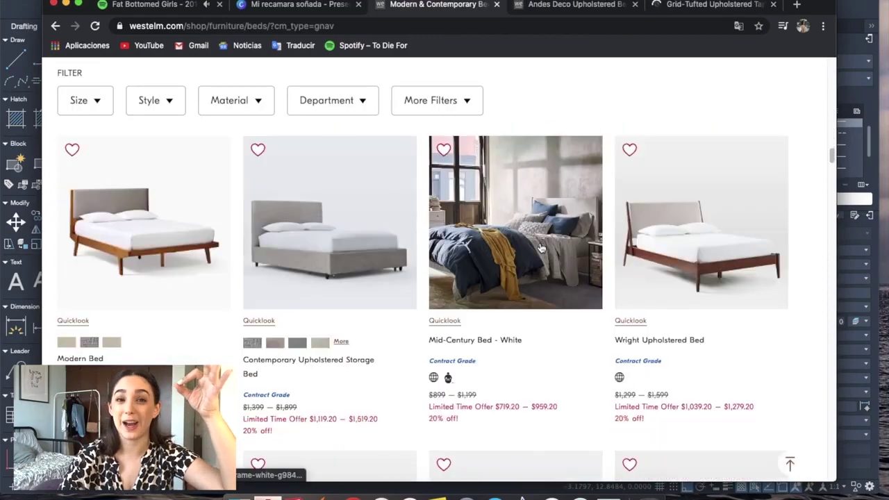
scroll(778, 381, up, 5)
scroll(814, 368, up, 5)
scroll(695, 372, up, 1)
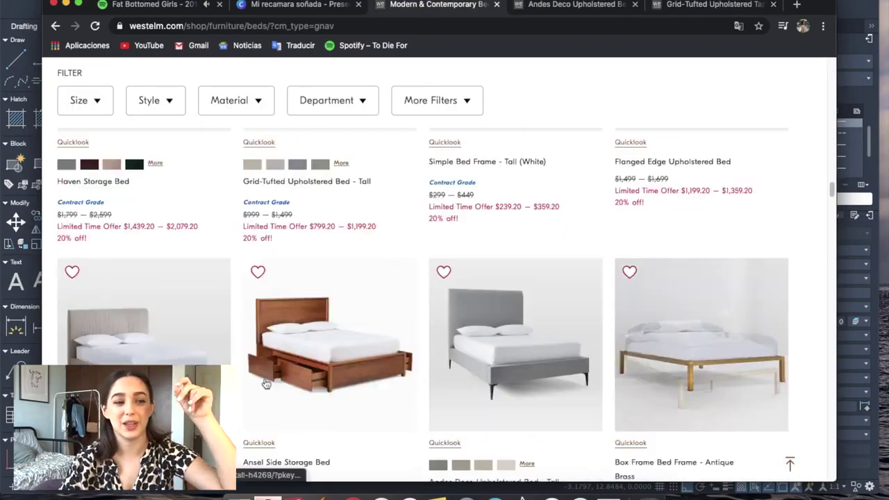
drag(547, 126, 730, 5)
scroll(765, 367, down, 3)
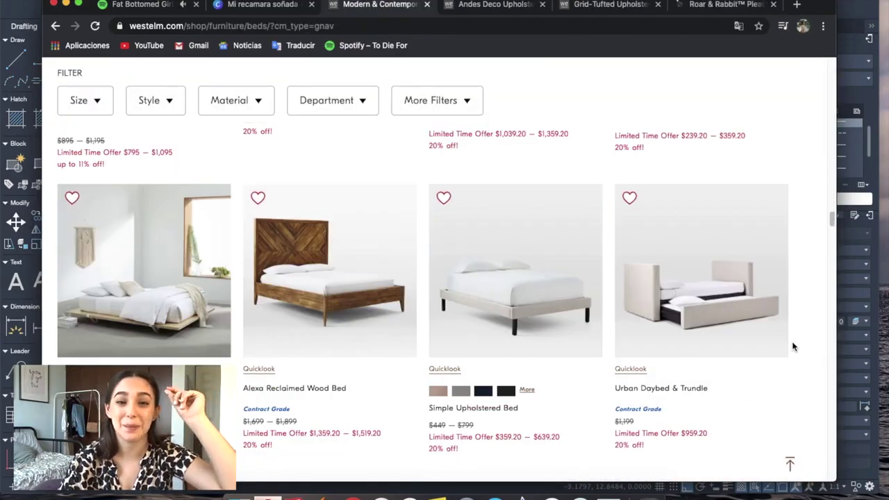
scroll(766, 367, down, 3)
scroll(766, 367, down, 3)
drag(387, 229, 764, 6)
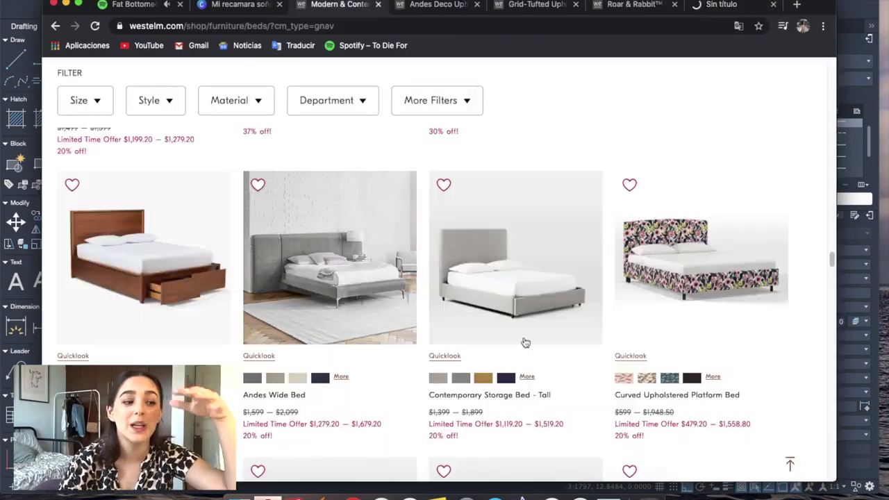
scroll(778, 348, down, 3)
scroll(779, 347, down, 3)
scroll(792, 347, down, 3)
scroll(794, 348, down, 3)
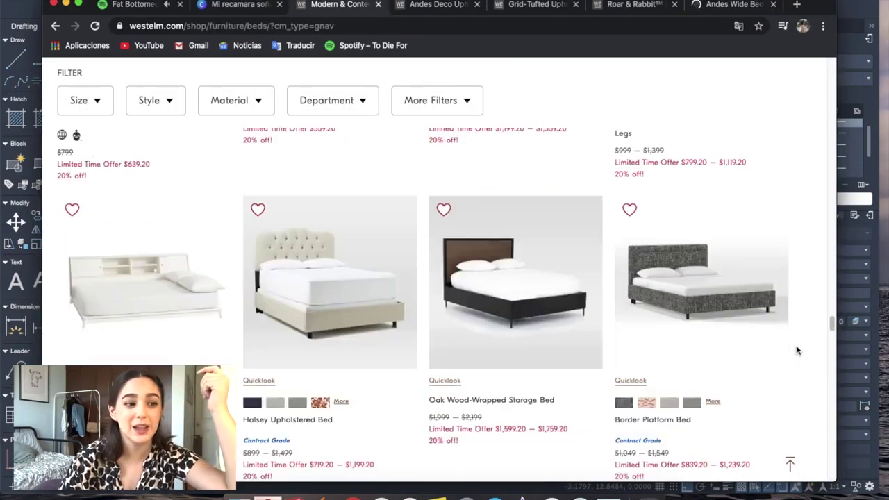
scroll(800, 333, down, 3)
scroll(800, 334, down, 3)
scroll(814, 334, down, 3)
scroll(626, 306, down, 3)
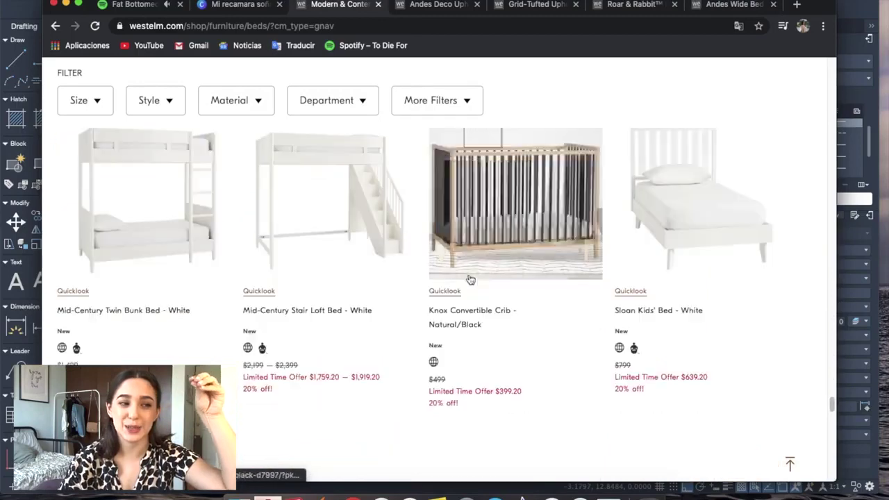
- On the Andes Deco Upholstered Bed page, choose the King size
key(ctrl+Tab)
scroll(481, 332, down, 5)
click(680, 197)
scroll(604, 391, down, 4)
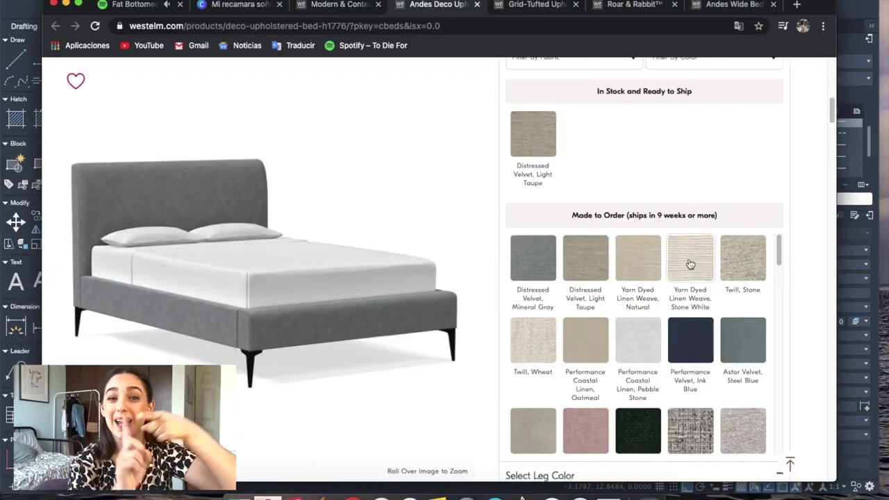
- Preview Stone White linen on the Andes Deco bed, then view the Grid-Tufted bed
click(690, 267)
scroll(601, 378, down, 2)
key(ctrl+Tab)
scroll(601, 348, down, 5)
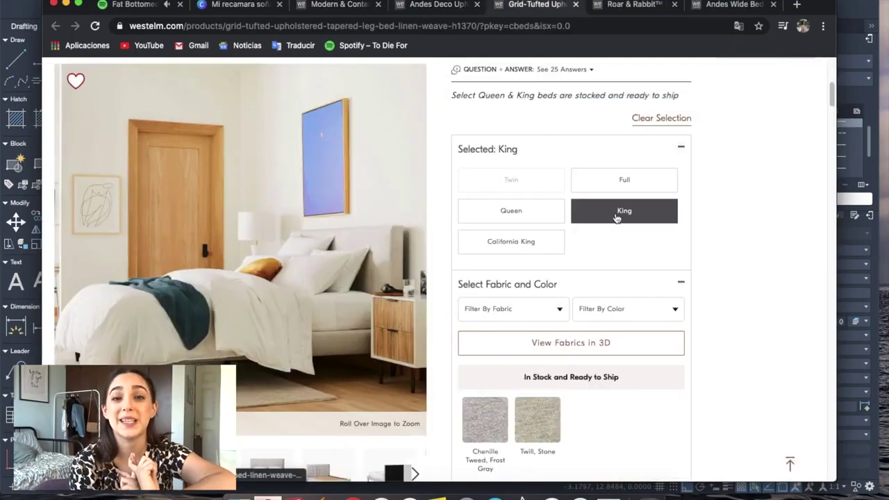
scroll(602, 325, down, 4)
scroll(601, 325, up, 10)
- Set the Roar & Rabbit bed to King size with Velvet, Stone fabric
key(ctrl+Tab)
click(625, 365)
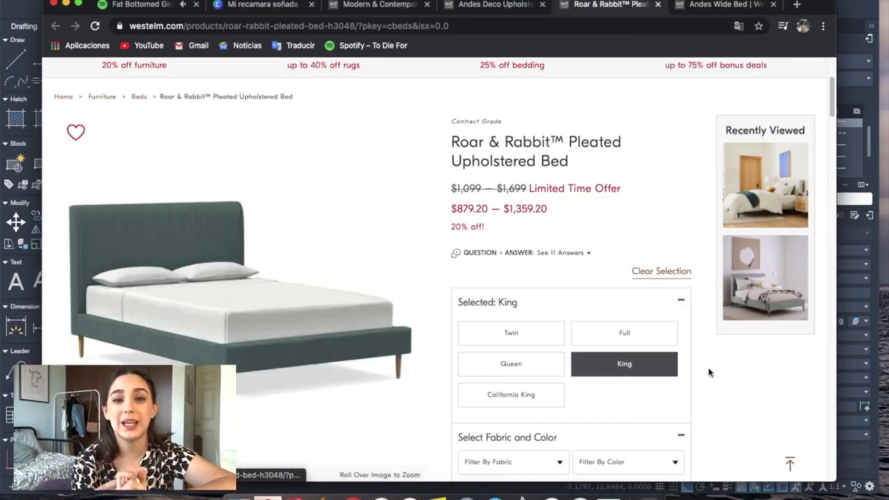
scroll(612, 333, down, 5)
click(590, 442)
click(530, 435)
scroll(530, 436, down, 3)
- Give the Andes Wide Bed Twill, Wheat fabric and Light Bronze legs
click(723, 4)
click(596, 392)
scroll(596, 391, down, 5)
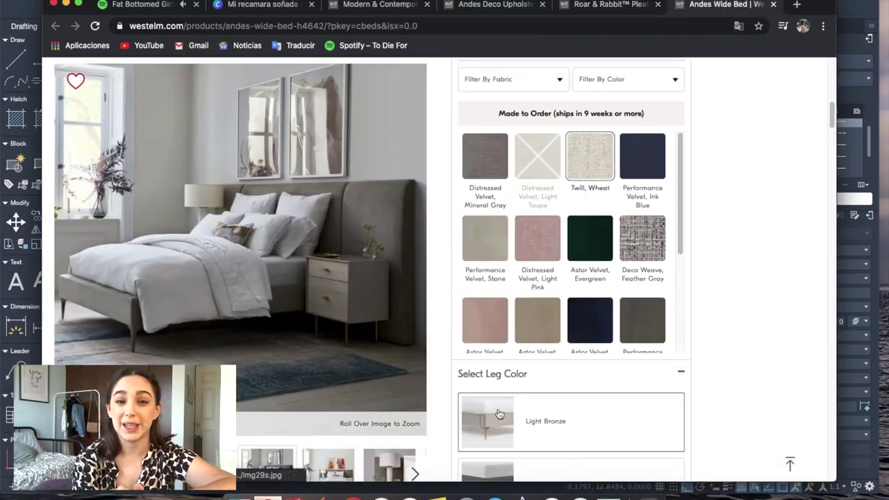
scroll(501, 401, down, 2)
click(623, 348)
scroll(623, 348, down, 3)
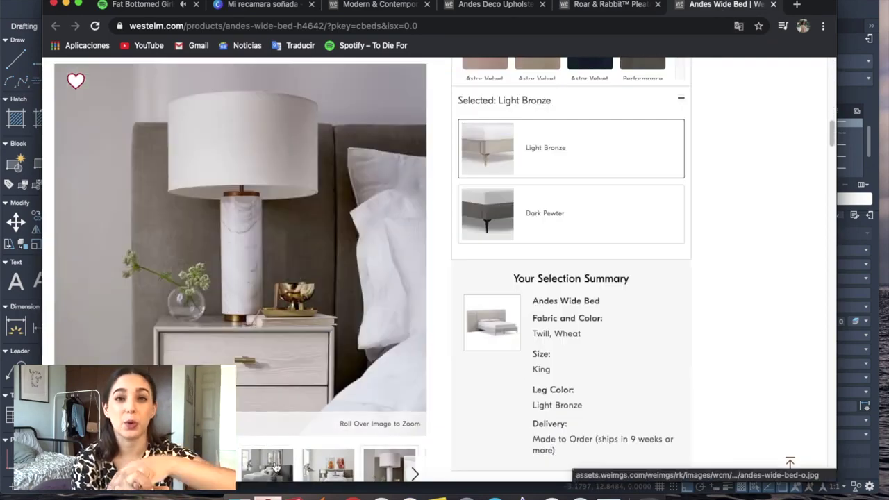
- Browse the Andes Deco bed's photo gallery, including the beige bed photo
key(ctrl+shift+Tab)
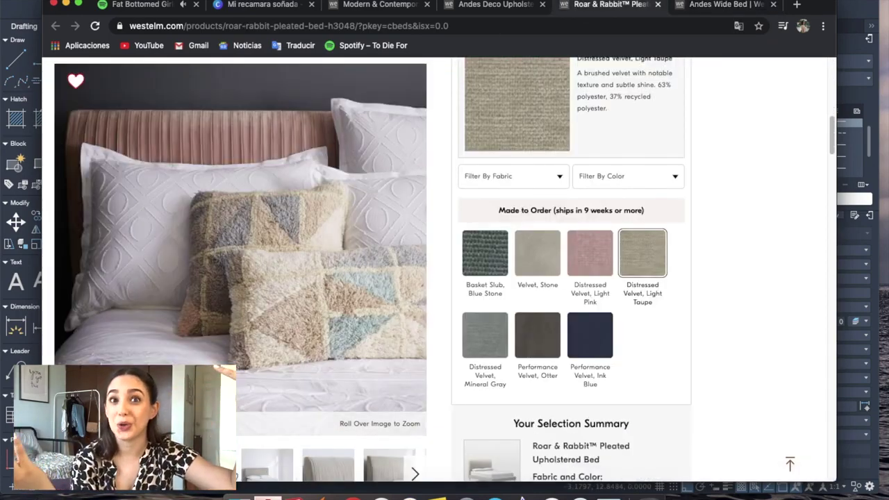
key(ctrl+shift+Tab)
scroll(253, 364, down, 3)
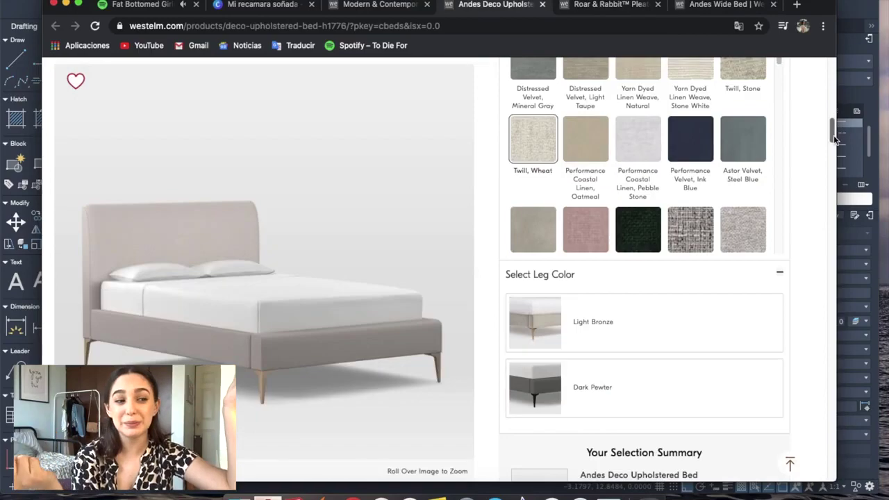
scroll(254, 364, down, 8)
click(254, 364)
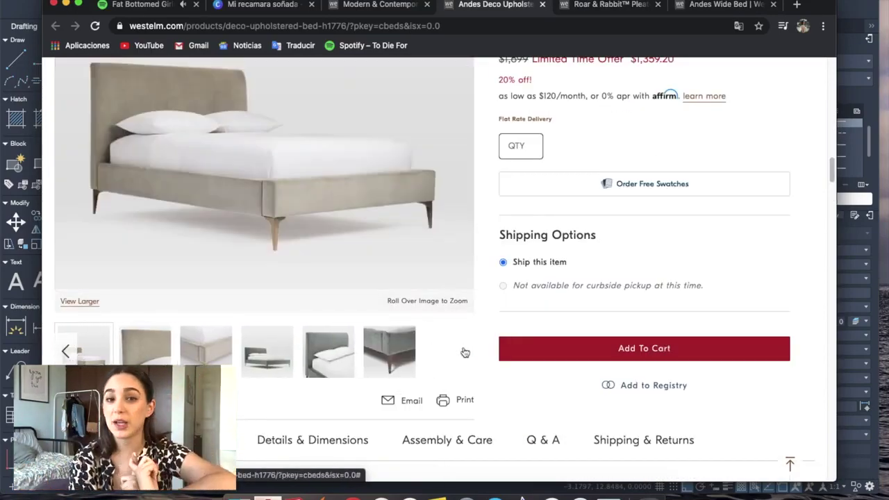
click(465, 353)
key(ctrl+Tab)
key(ctrl+Tab)
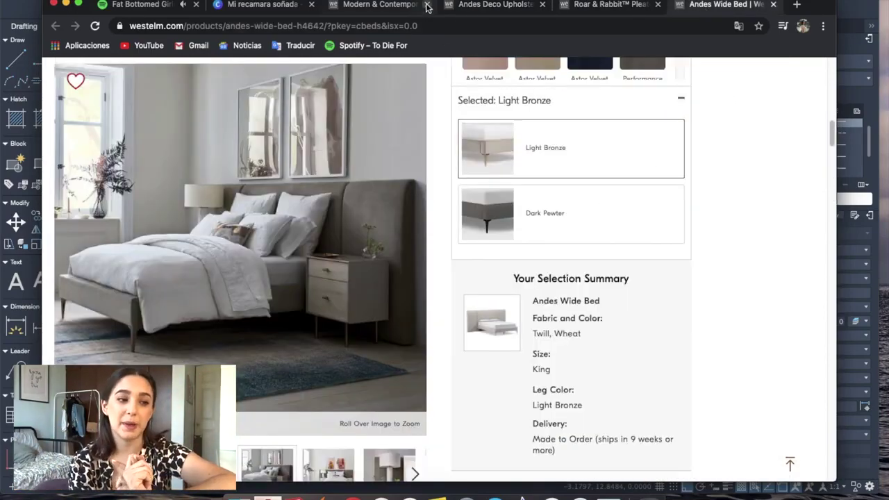
key(ctrl+shift+Tab)
key(ctrl+shift+Tab)
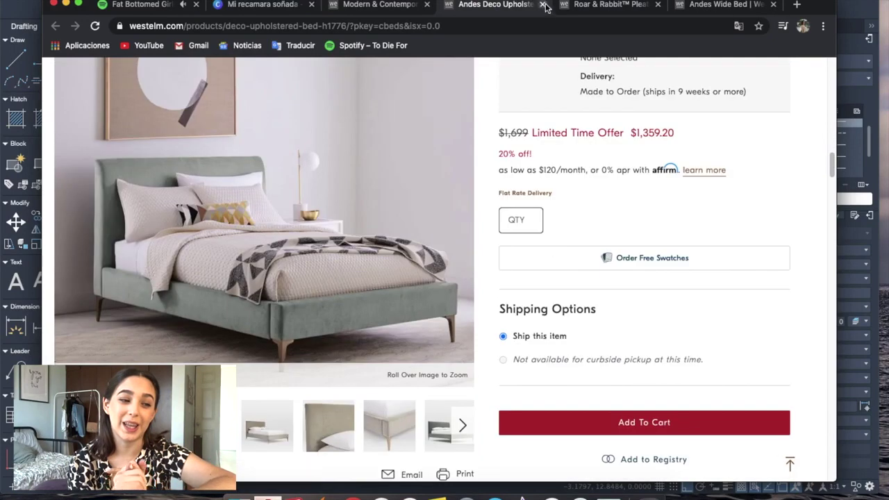
- Close the Andes Deco bed page and browse the bedroom benches listing
click(542, 4)
scroll(295, 278, up, 10)
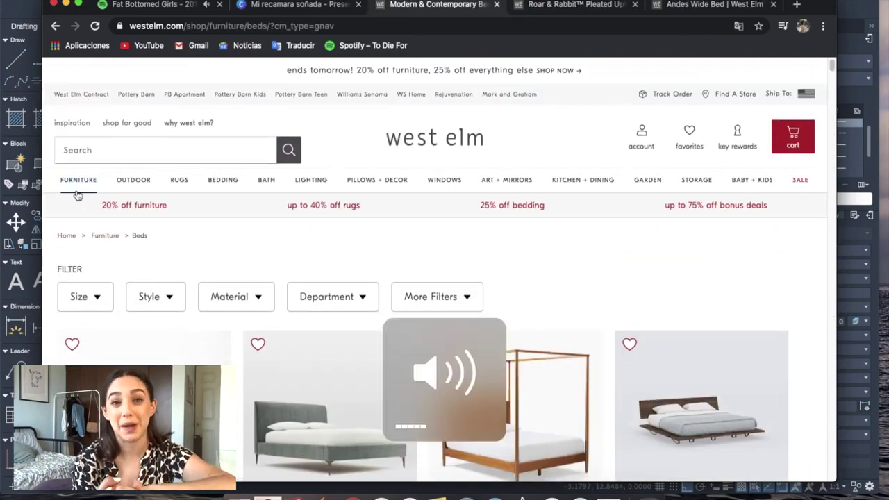
click(245, 389)
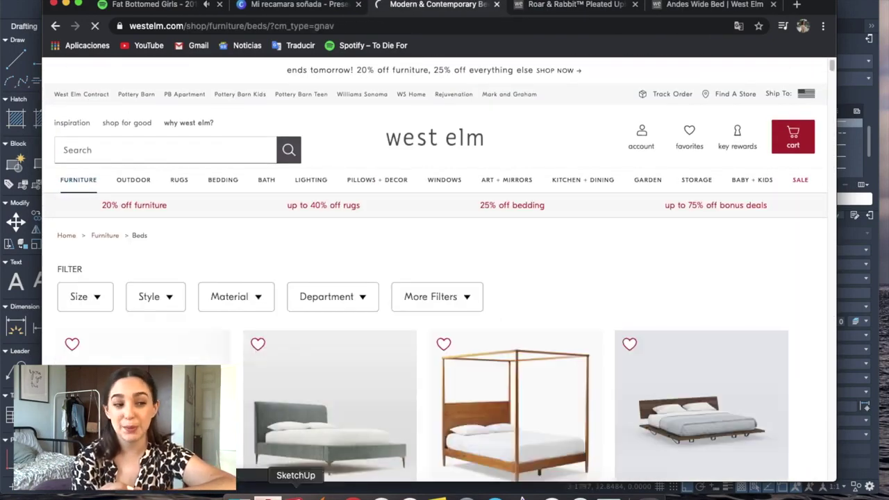
scroll(804, 315, down, 6)
scroll(804, 315, down, 6)
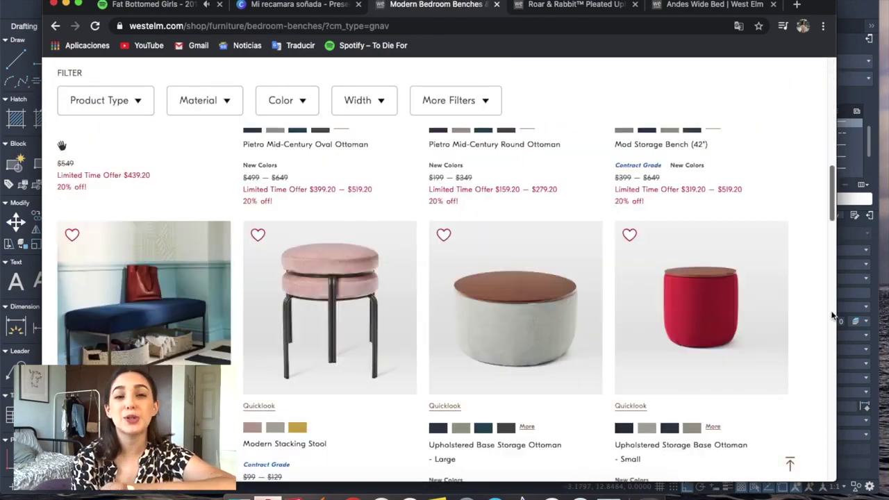
scroll(694, 305, up, 4)
scroll(695, 305, up, 5)
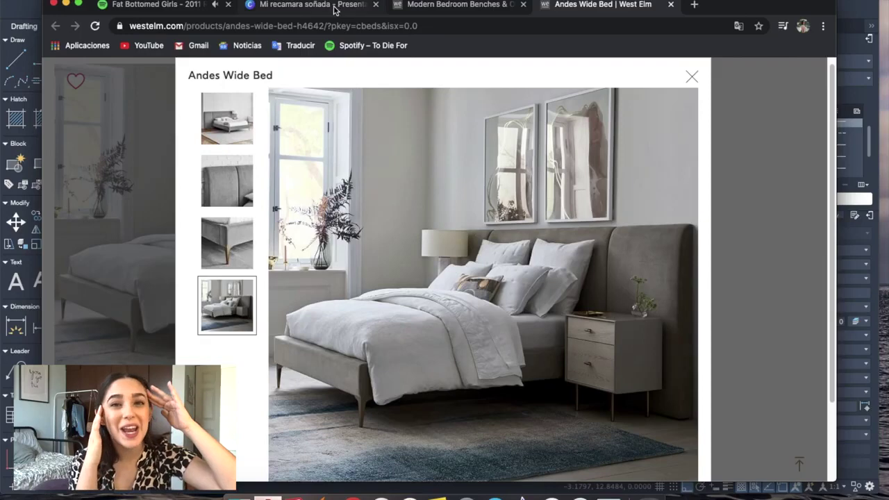
- Paste the Andes Wide Bed photo onto Canva page 6 and enlarge it
click(335, 10)
key(ctrl+v)
drag(627, 341, 584, 395)
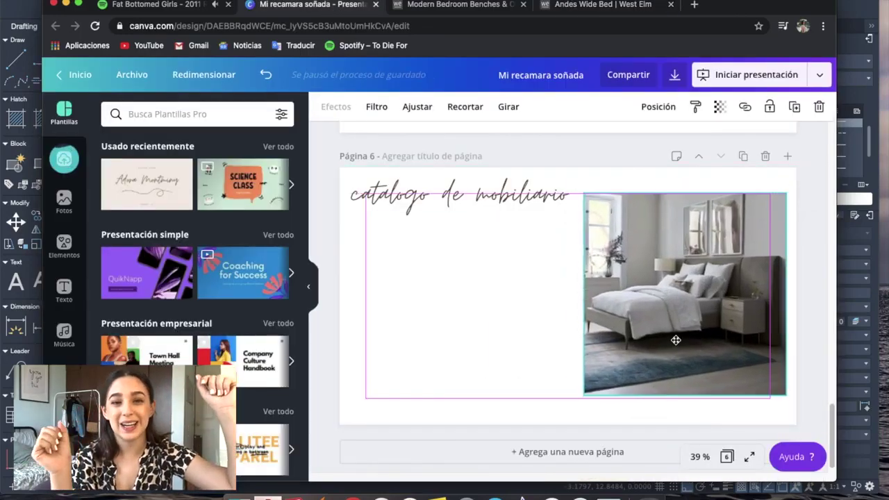
- Add an 'Andes Wide Bed WestElm' caption under the bed photo in Playfair Display, size 24
key(t)
click(599, 4)
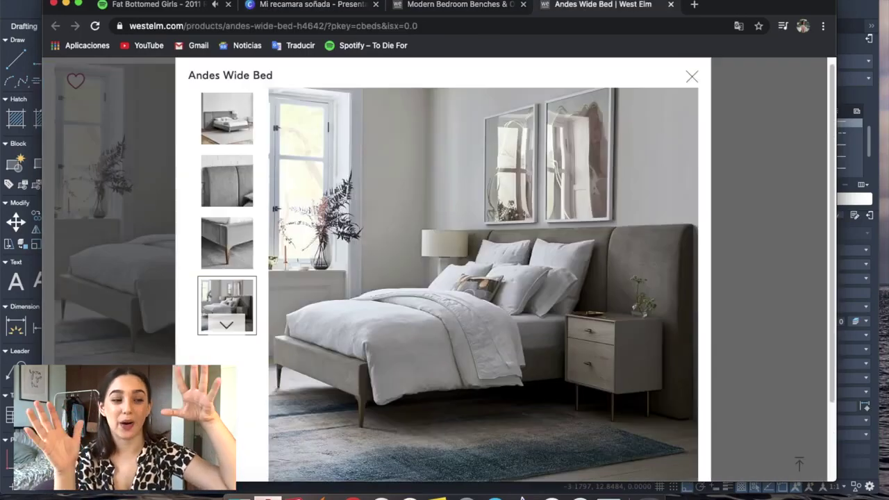
key(ctrl+shift+Tab)
key(ctrl+shift+Tab)
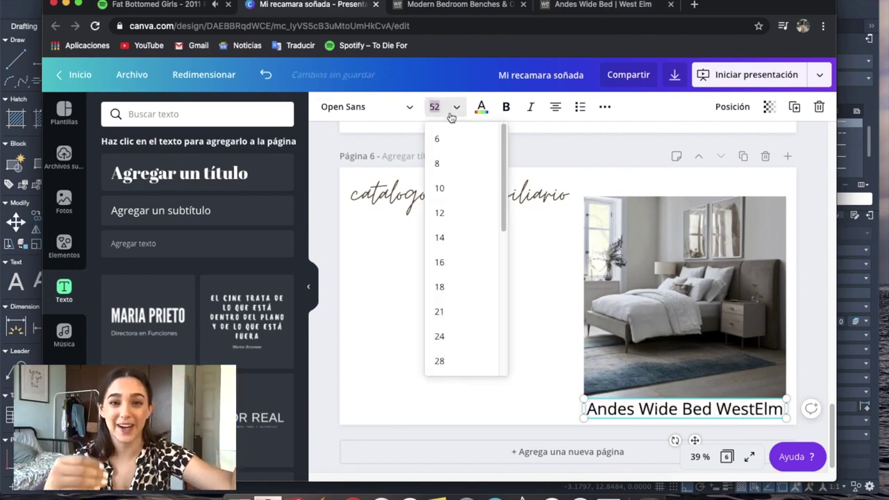
text(24)
click(374, 113)
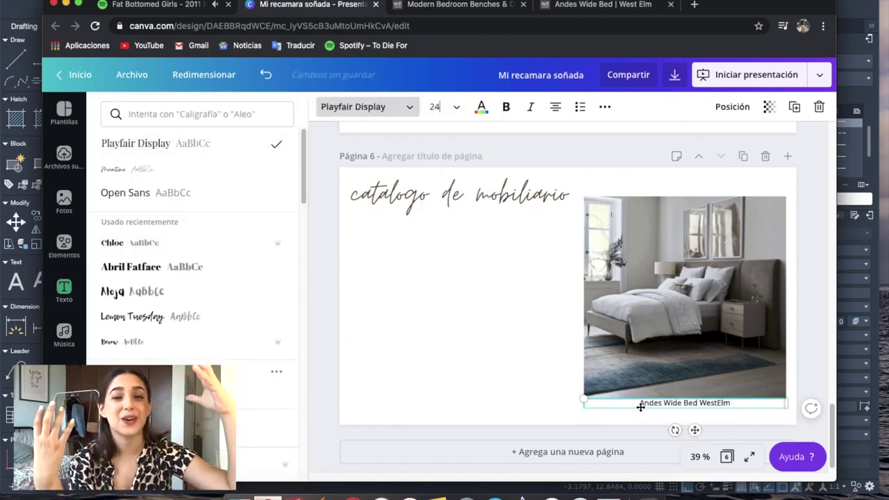
key(ctrl+Tab)
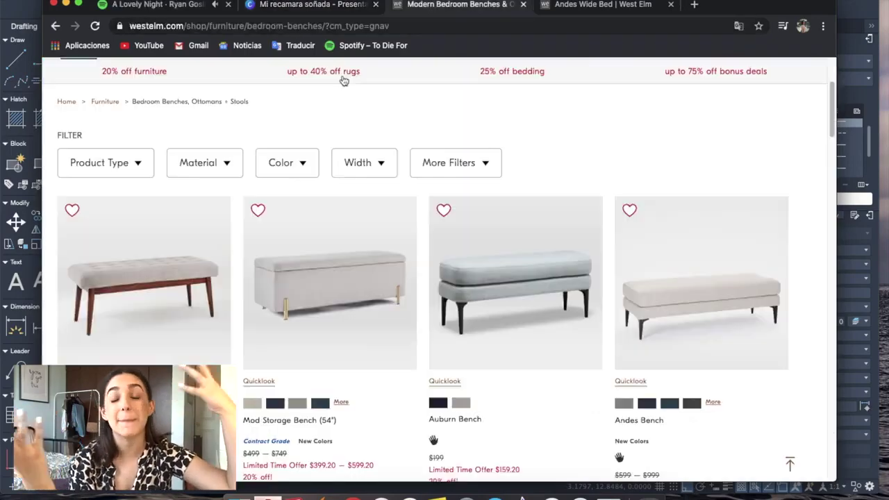
- Browse the benches, opening the Mod Storage Bench and Andes Bench product pages
scroll(417, 284, down, 4)
scroll(219, 334, down, 4)
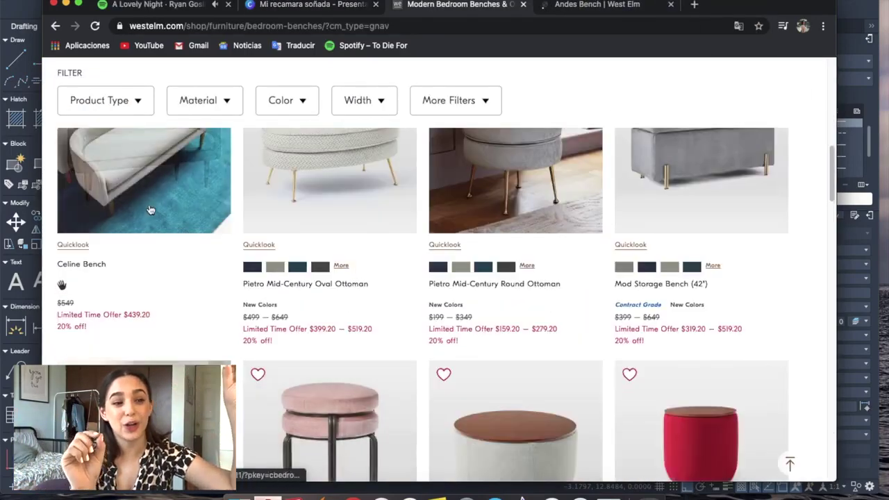
super+click(689, 244)
scroll(509, 300, down, 3)
scroll(794, 304, down, 5)
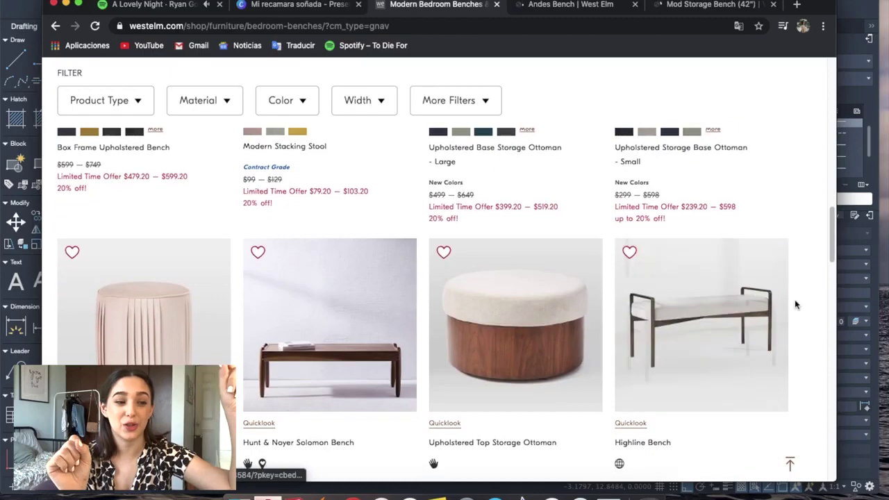
scroll(794, 319, down, 5)
scroll(787, 219, down, 5)
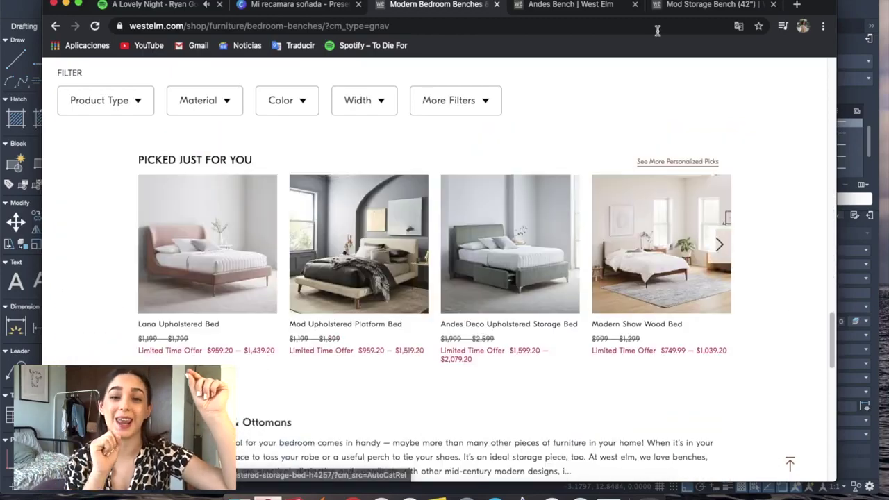
click(562, 6)
scroll(465, 279, down, 4)
scroll(601, 365, up, 2)
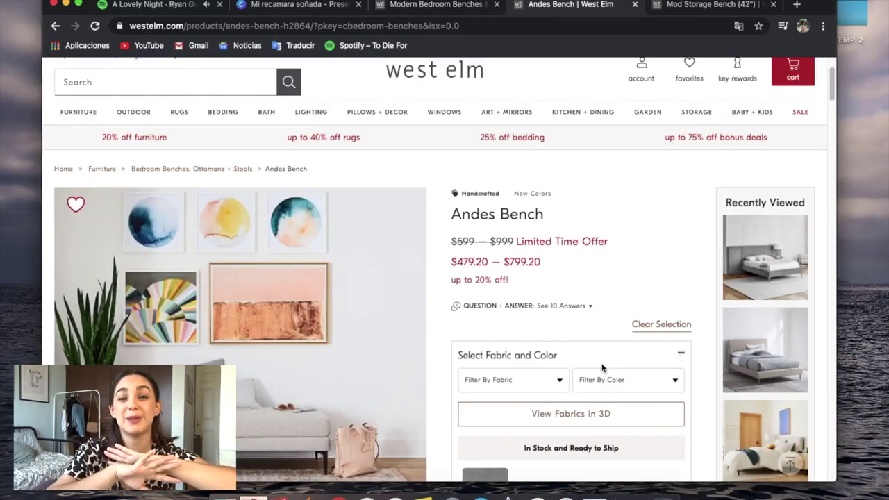
scroll(602, 365, down, 2)
scroll(724, 299, down, 4)
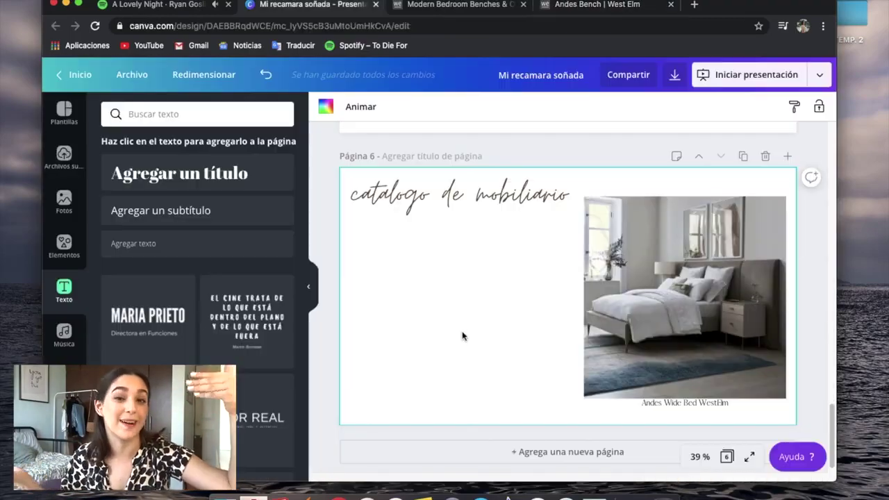
- Paste the Andes Bench photo at page 6's top left and shrink it to a small square
key(ctrl+v)
drag(568, 296, 412, 302)
drag(509, 382, 437, 310)
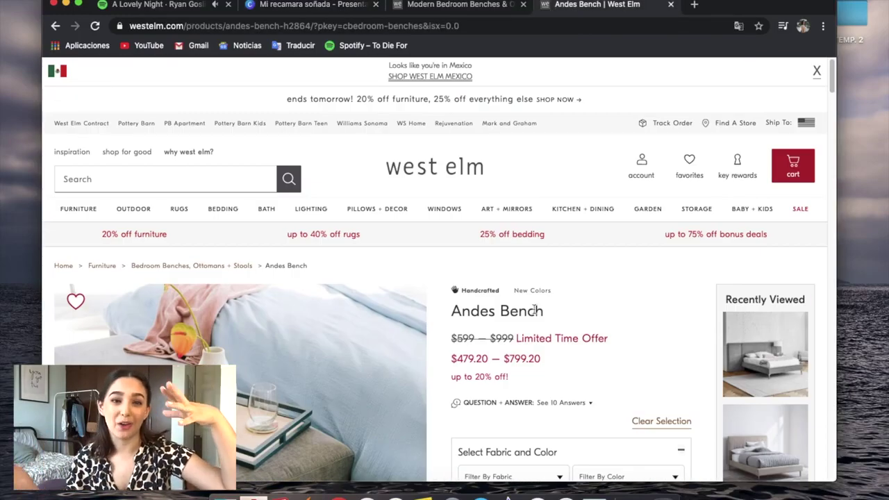
- Close the Andes Bench page and open West Elm's Furniture > Nightstands listing
click(319, 4)
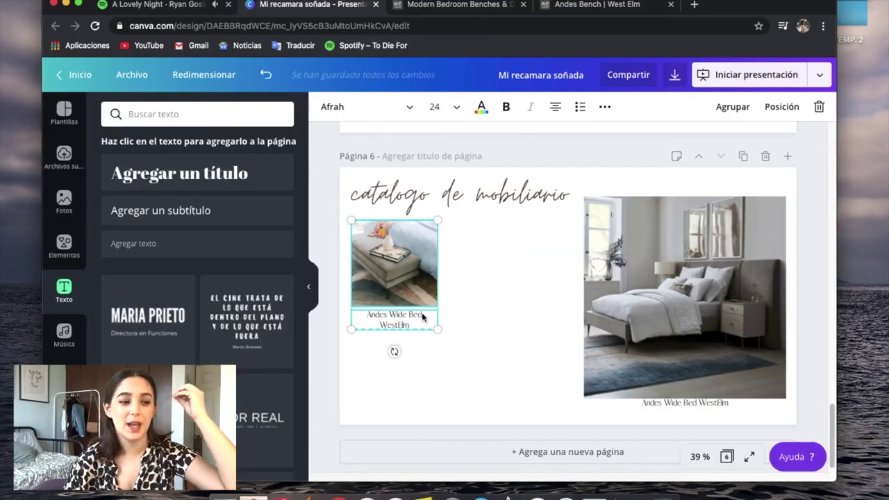
click(672, 5)
click(459, 5)
click(211, 321)
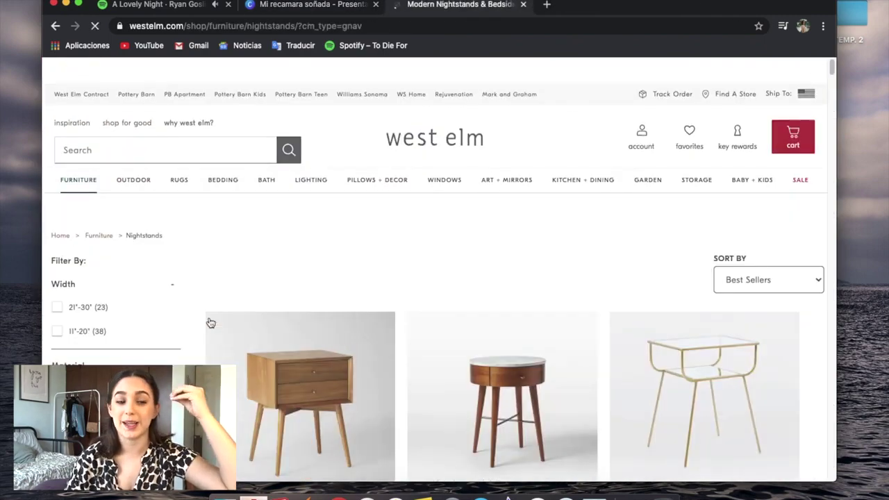
- Open the Quinn Wood Nightstand from West Elm's nightstands listing in a new tab
click(313, 5)
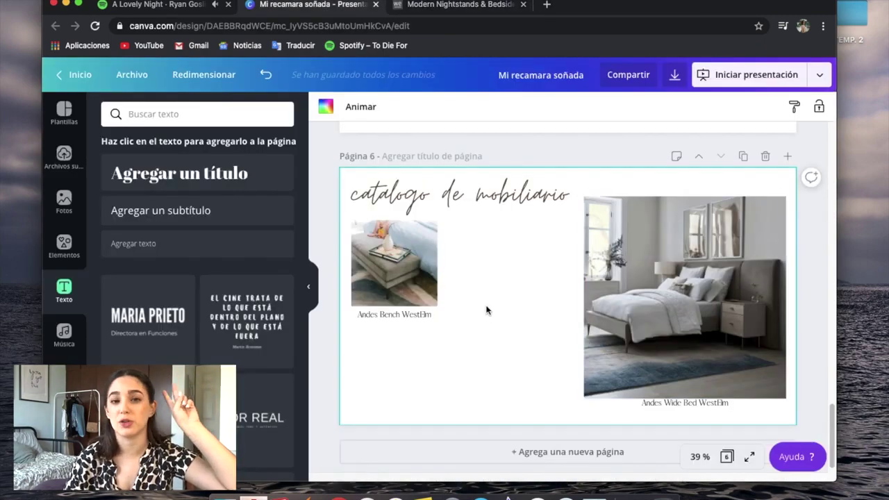
click(458, 5)
scroll(695, 320, down, 3)
scroll(799, 314, down, 3)
scroll(800, 292, down, 3)
scroll(801, 280, up, 3)
scroll(800, 280, down, 4)
super+click(144, 278)
- Open the Mid-Century Grand, Emilia and Anton nightstands and the Cosmo Side Table in new tabs
scroll(159, 286, down, 3)
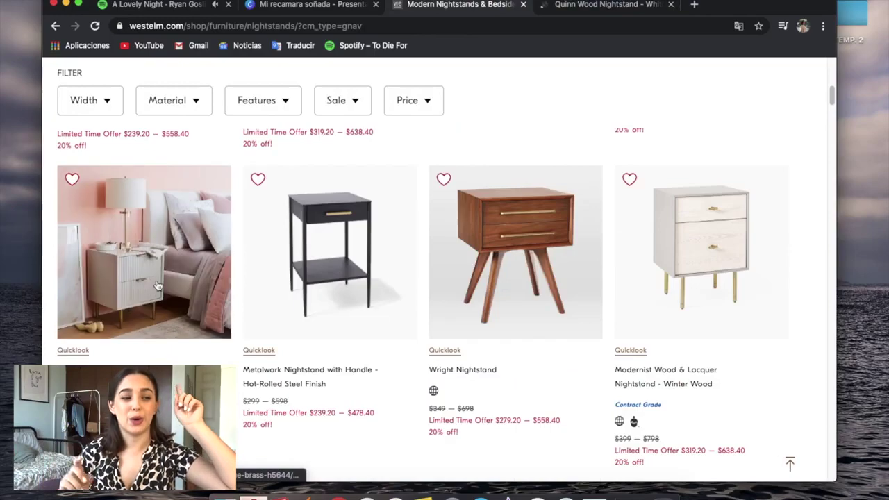
scroll(780, 353, down, 3)
scroll(780, 334, down, 3)
super+click(783, 304)
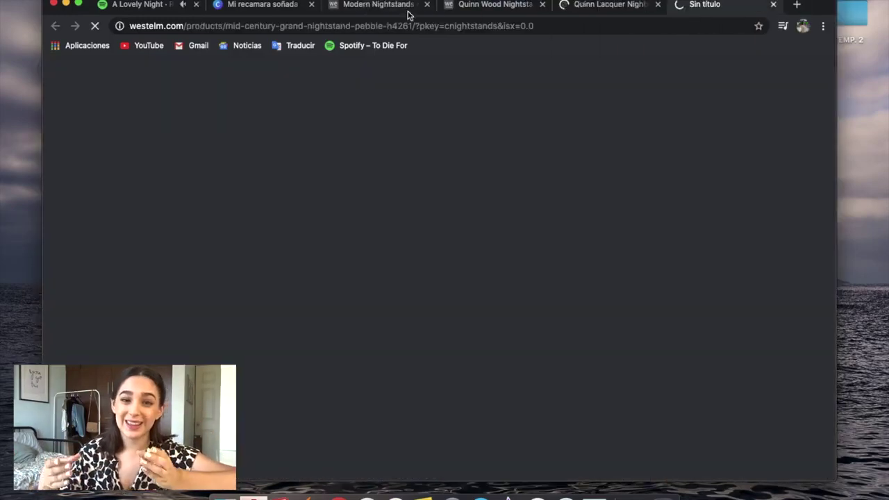
scroll(782, 304, down, 3)
super+click(783, 304)
scroll(765, 348, down, 3)
scroll(744, 393, down, 3)
scroll(764, 382, down, 5)
super+click(702, 278)
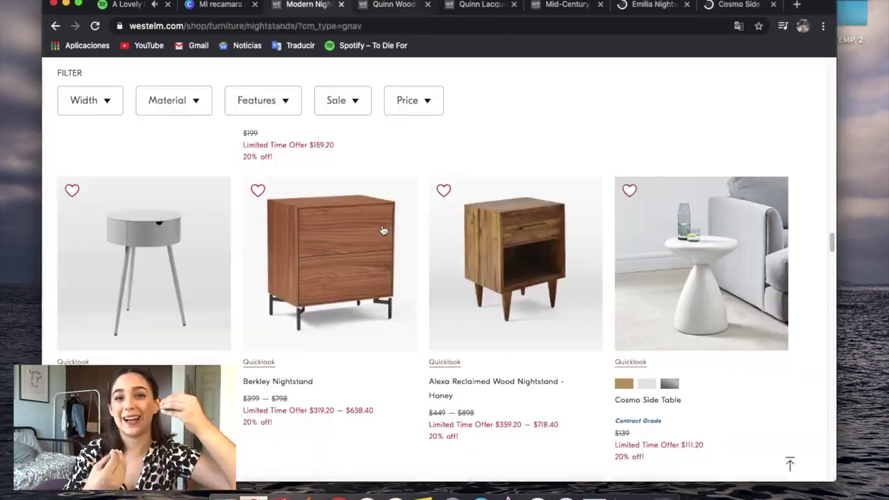
scroll(695, 278, down, 5)
super+click(675, 246)
scroll(796, 378, down, 4)
scroll(797, 378, down, 5)
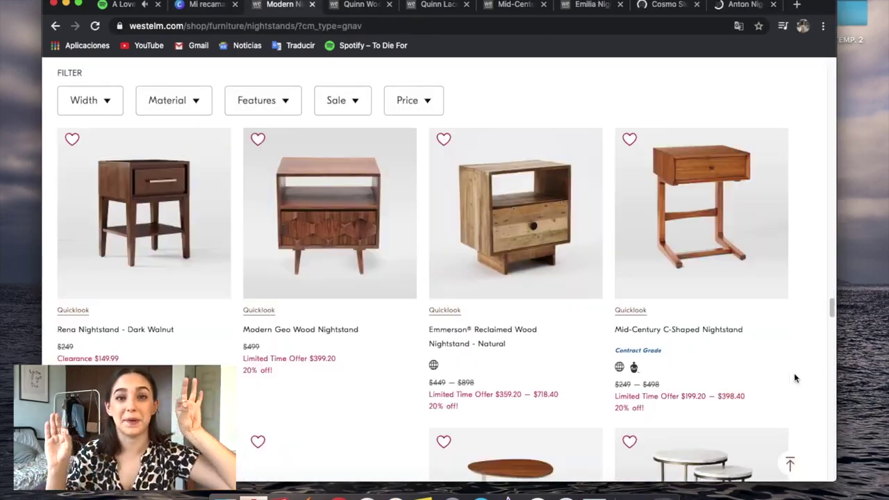
scroll(794, 373, down, 5)
scroll(790, 282, down, 5)
scroll(728, 282, down, 3)
scroll(728, 282, up, 2)
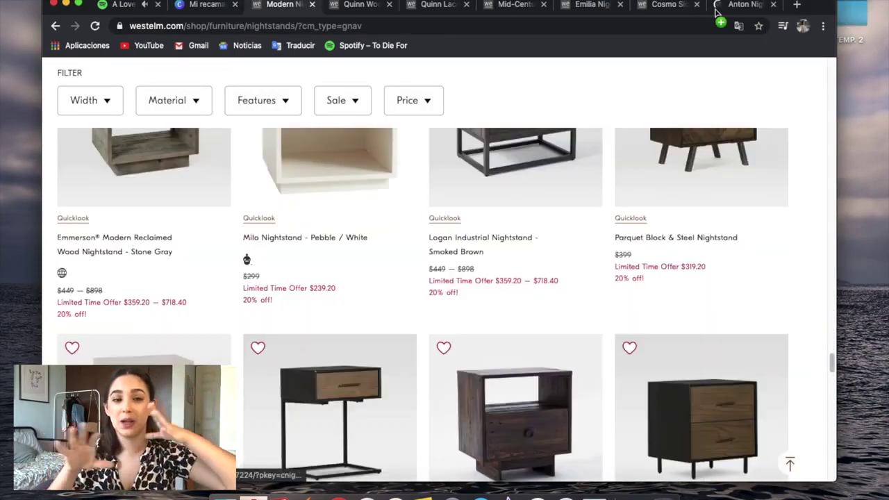
scroll(728, 282, down, 5)
scroll(728, 282, down, 5)
- Close the Quinn Wood tab and compare the Mid-Century Grand's Individual and Set of 2 options
key(super+2)
click(337, 5)
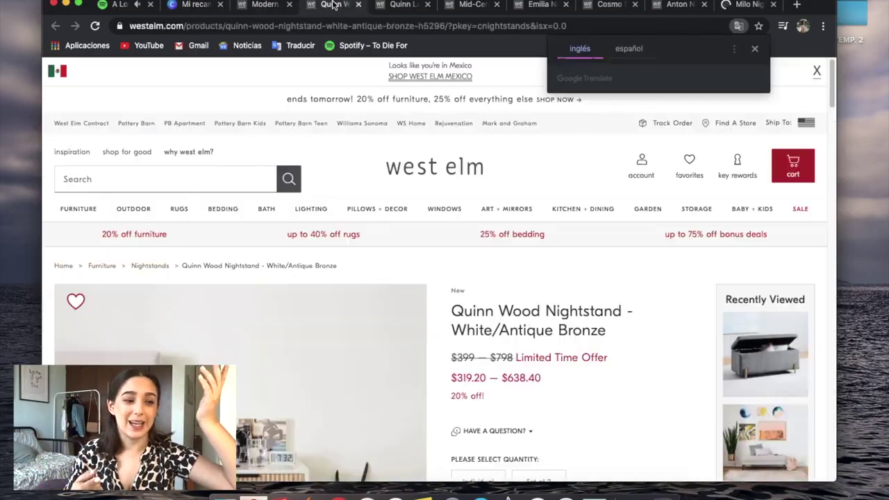
key(super+w)
click(430, 6)
scroll(487, 278, down, 3)
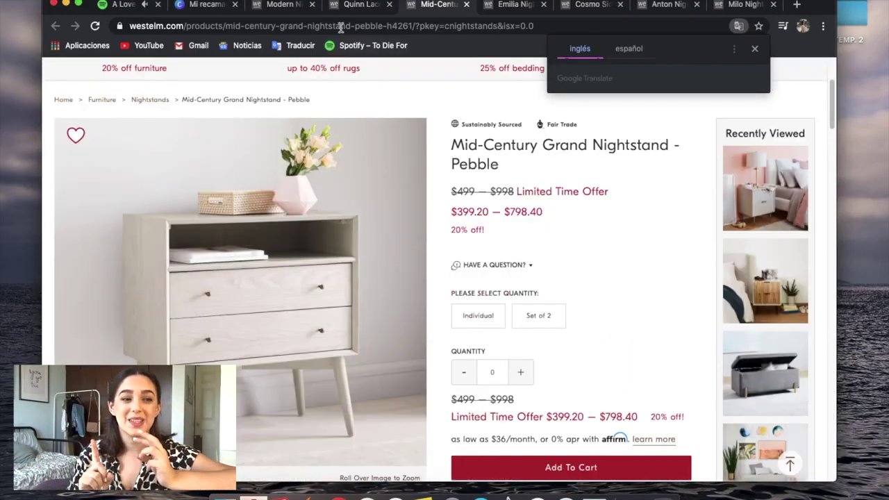
click(478, 299)
click(538, 299)
scroll(430, 248, down, 4)
- Review the open nightstand tabs, closing the Milo, Mid-Century Grand and Quinn Lacquer pages
key(super+3)
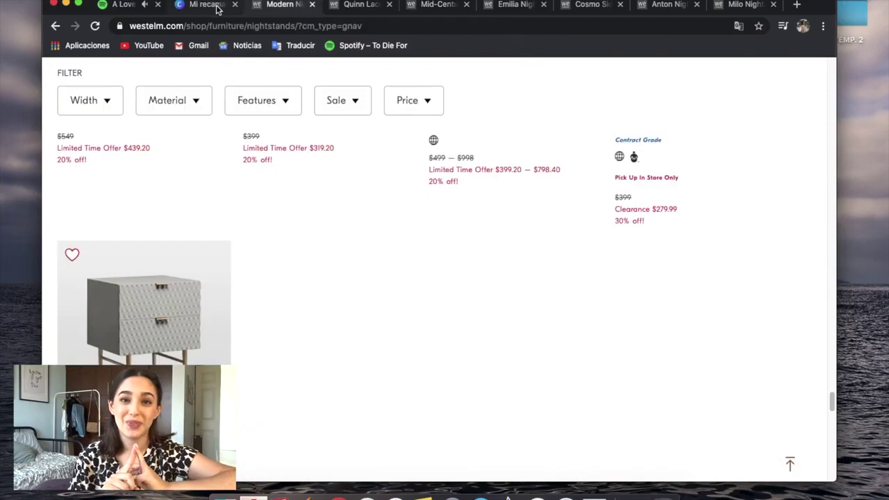
key(super+2)
key(super+4)
key(super+9)
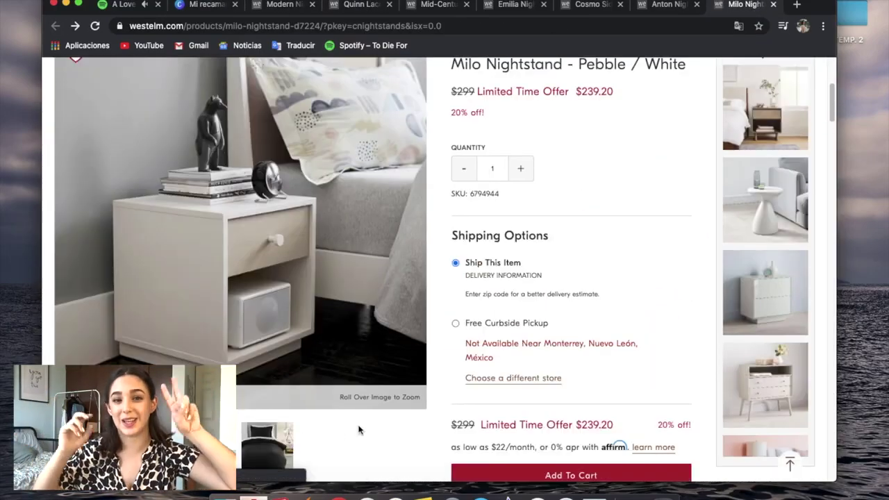
key(super+8)
click(773, 5)
click(590, 4)
click(514, 4)
click(438, 4)
click(466, 4)
click(389, 4)
click(428, 6)
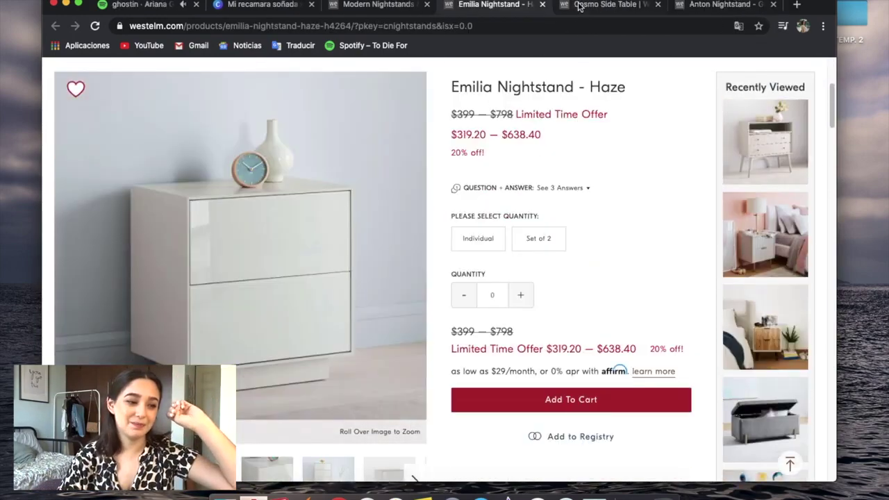
click(589, 5)
click(708, 5)
- Paste the Cosmo Side Table photo onto Canva catalogue page 6
click(266, 5)
click(379, 4)
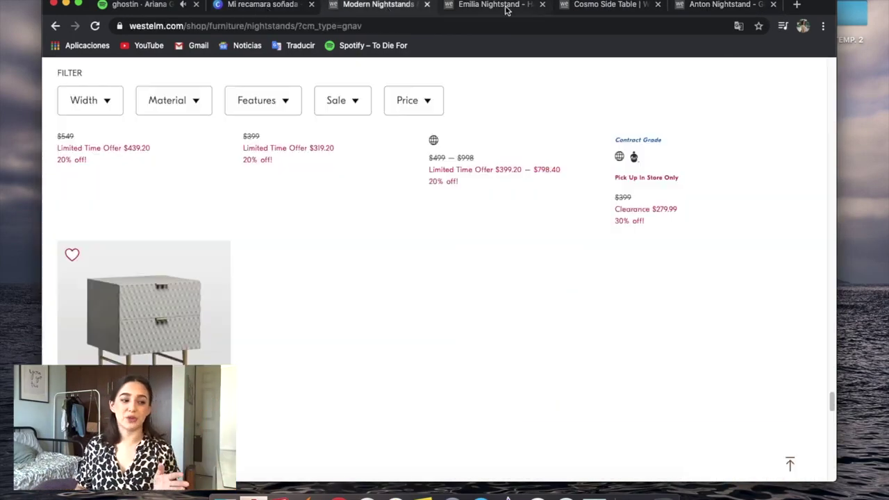
click(497, 4)
click(264, 4)
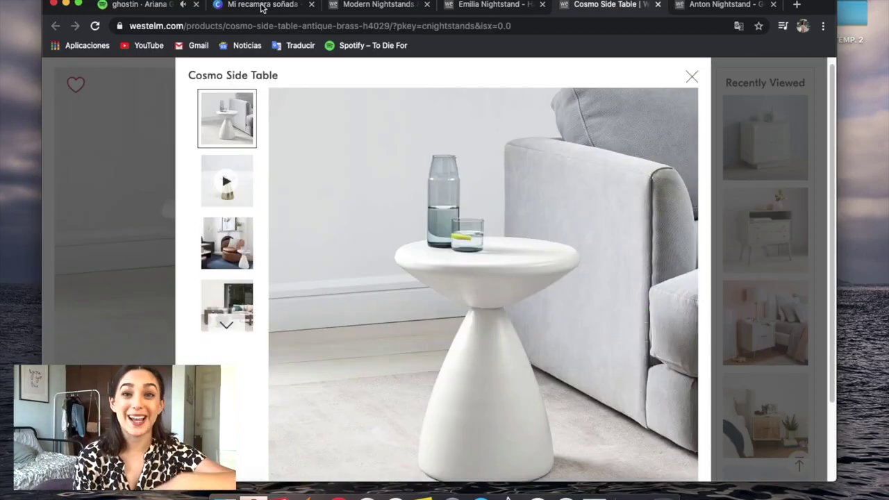
click(263, 4)
key(ctrl+v)
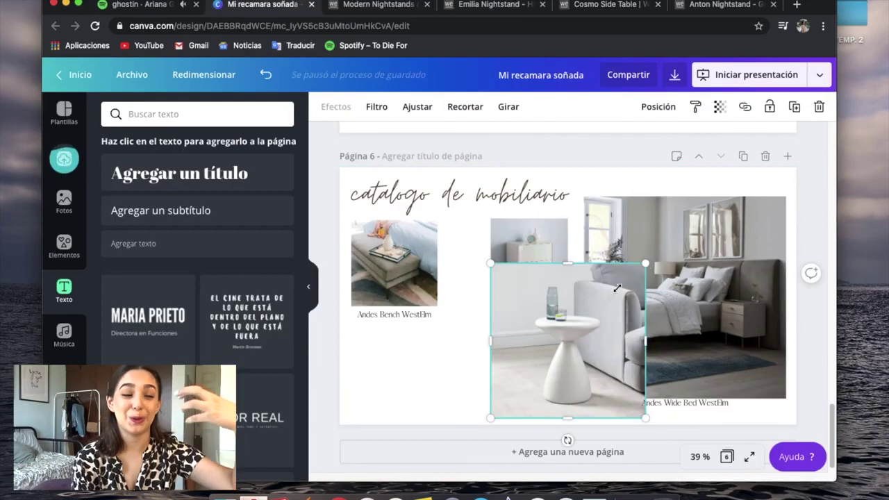
- Shrink and reposition the side table photo, and duplicate page 6 into a new page 7
drag(569, 343, 527, 346)
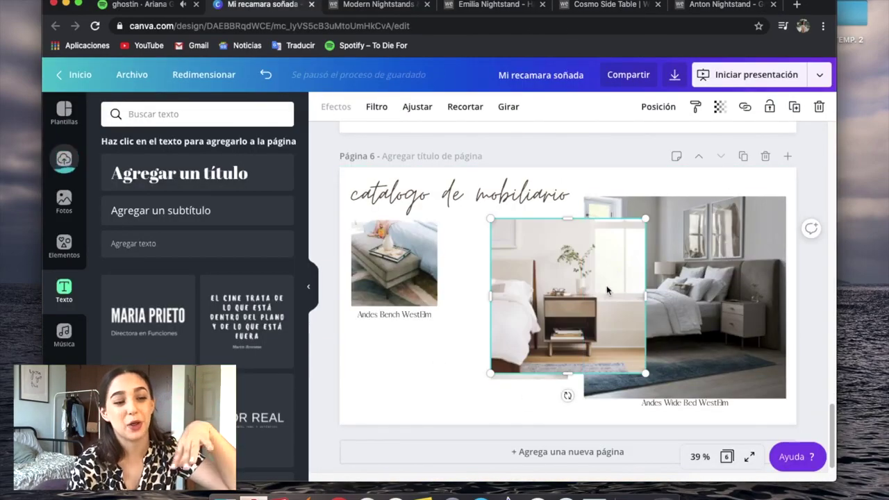
click(744, 156)
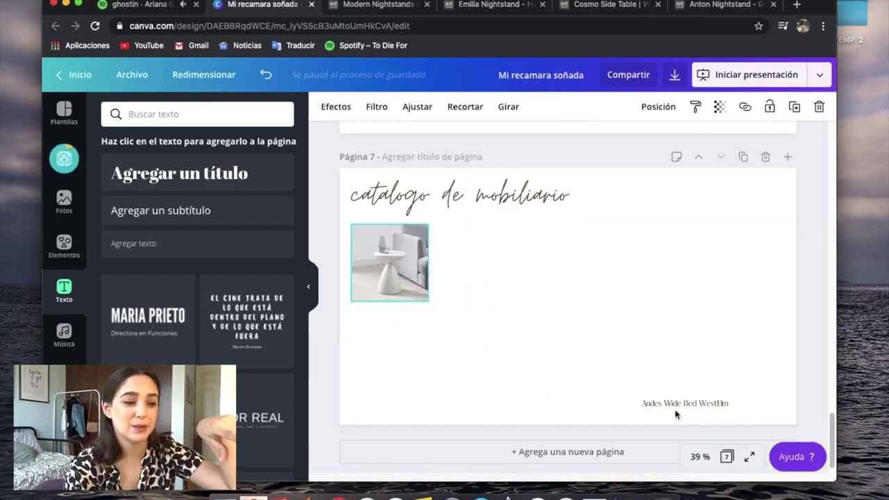
click(723, 4)
click(586, 6)
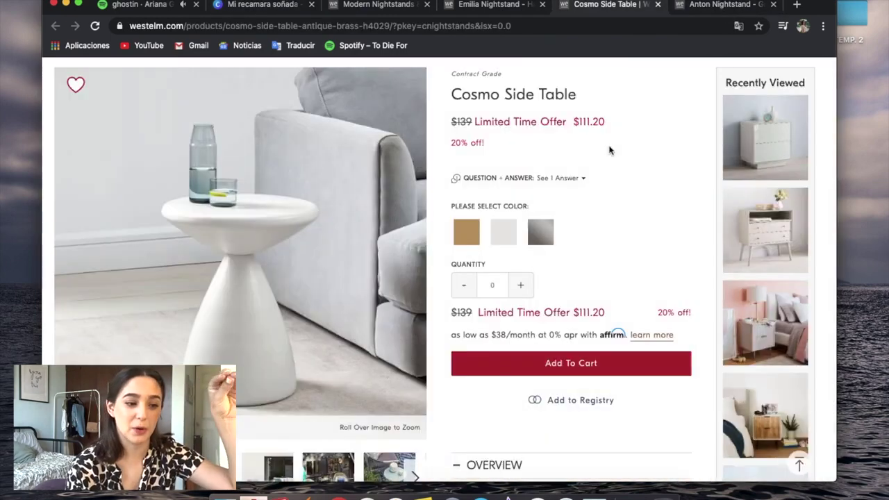
click(305, 5)
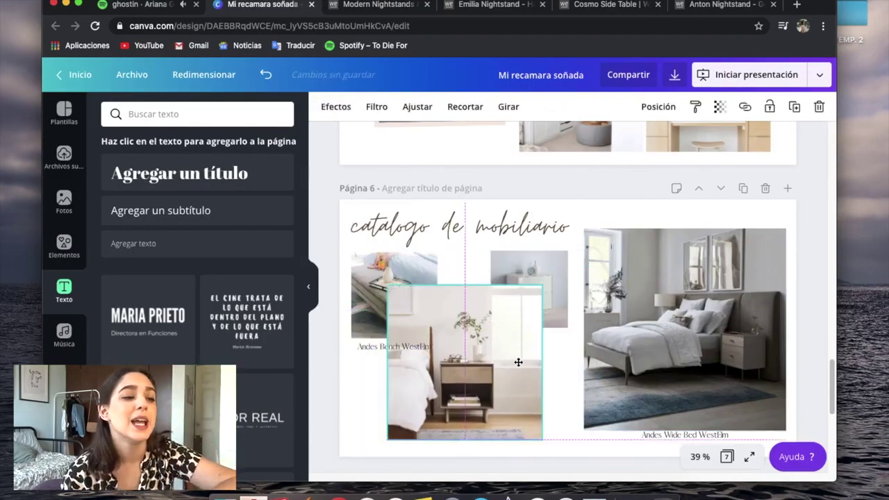
- Resize the nightstand photo to 325 by 325 and re-crop it, closing the Emilia and Anton tabs
drag(519, 362, 491, 342)
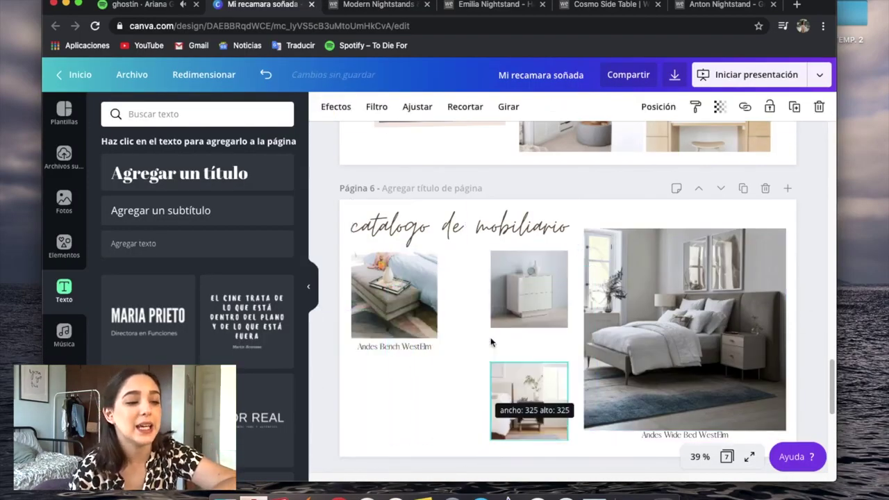
click(604, 4)
click(541, 4)
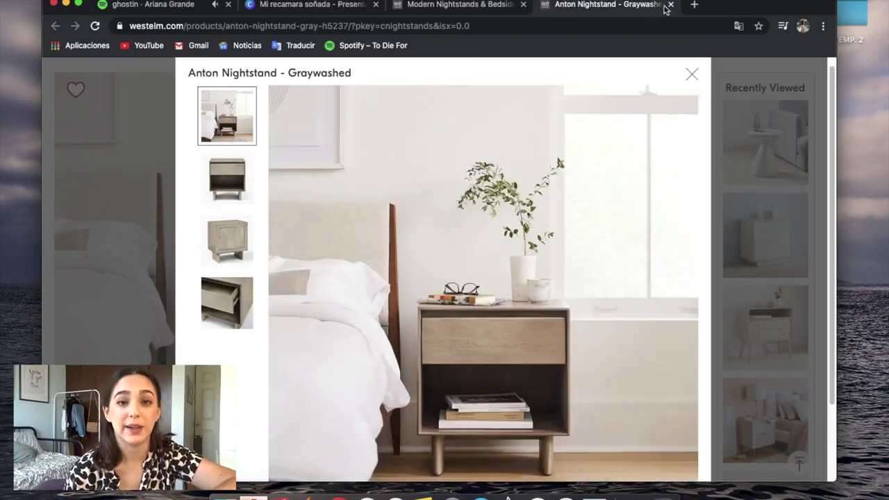
click(669, 6)
click(319, 6)
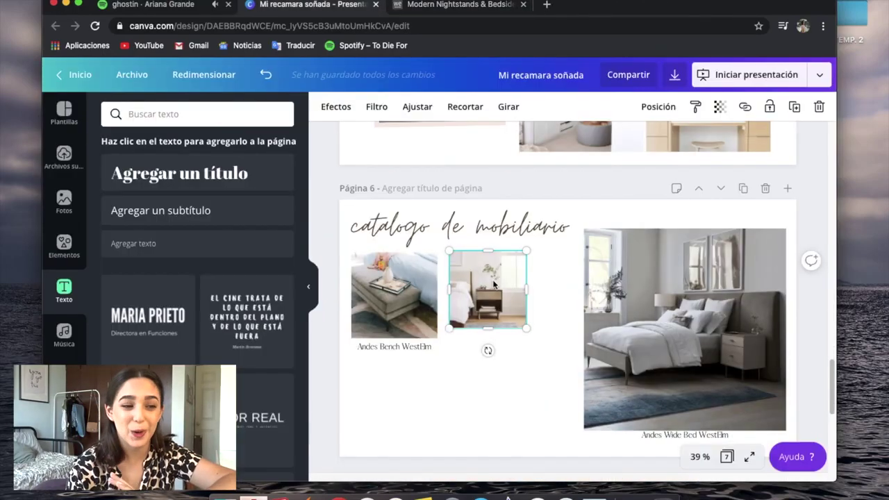
double_click(517, 334)
drag(519, 338, 512, 312)
click(504, 368)
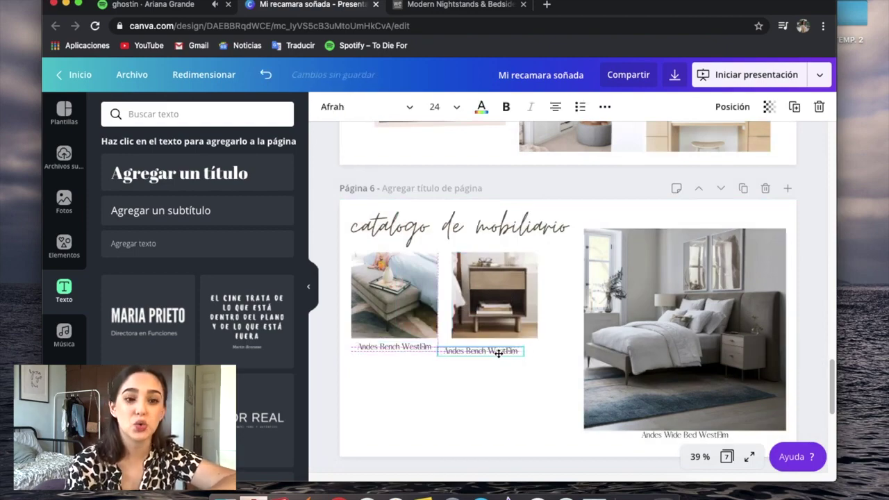
- Browse West Elm's nightstands listing again and return to the nightstands page
click(453, 6)
scroll(520, 322, down, 5)
scroll(536, 348, down, 5)
scroll(431, 367, up, 5)
scroll(431, 366, down, 8)
scroll(703, 369, up, 3)
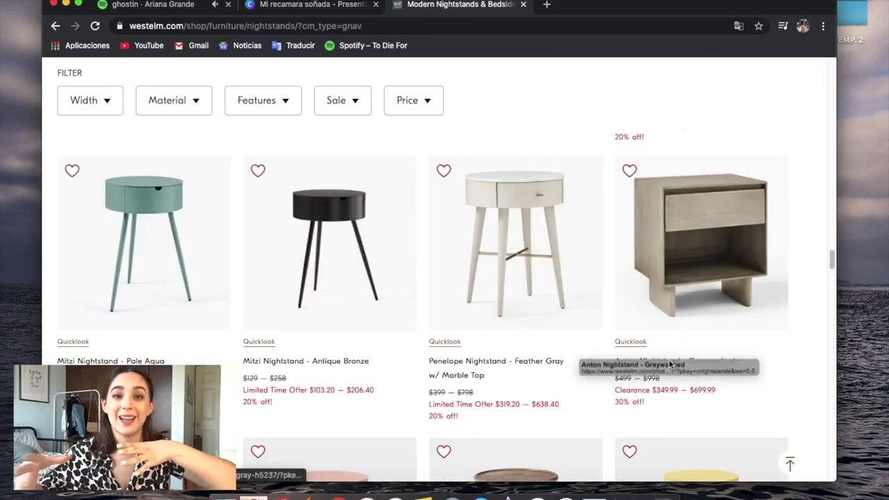
key(ctrl+shift+Tab)
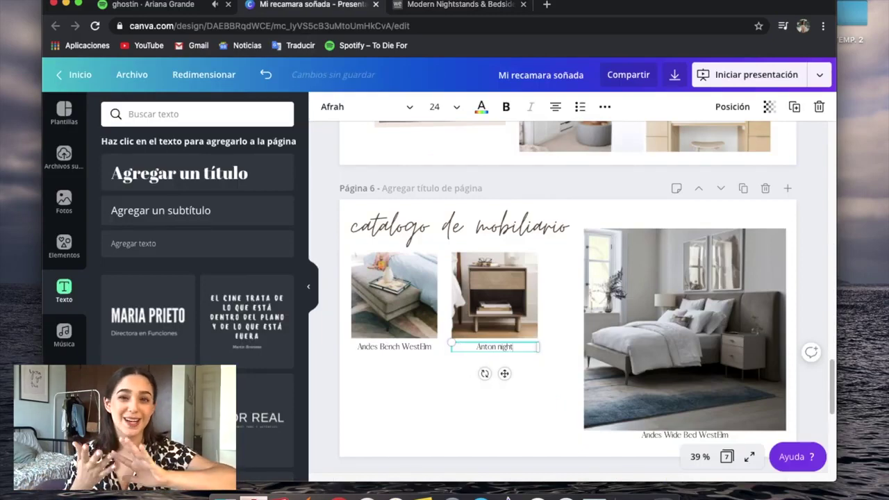
click(467, 6)
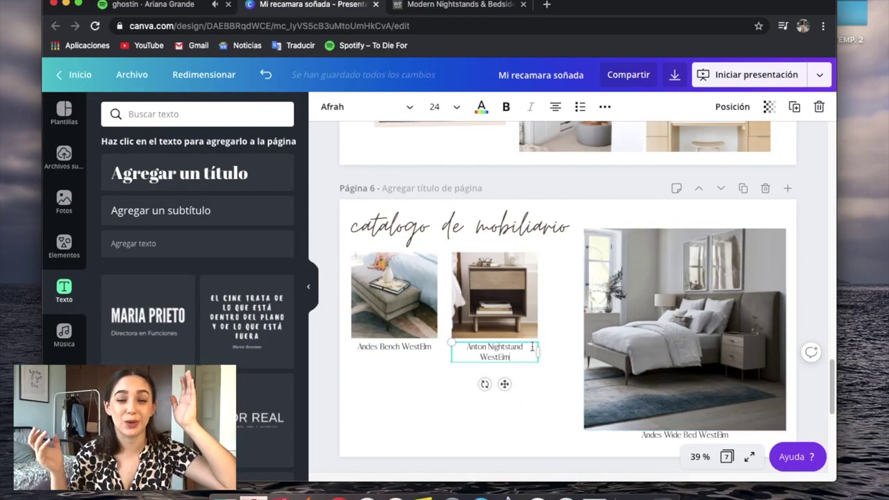
click(434, 12)
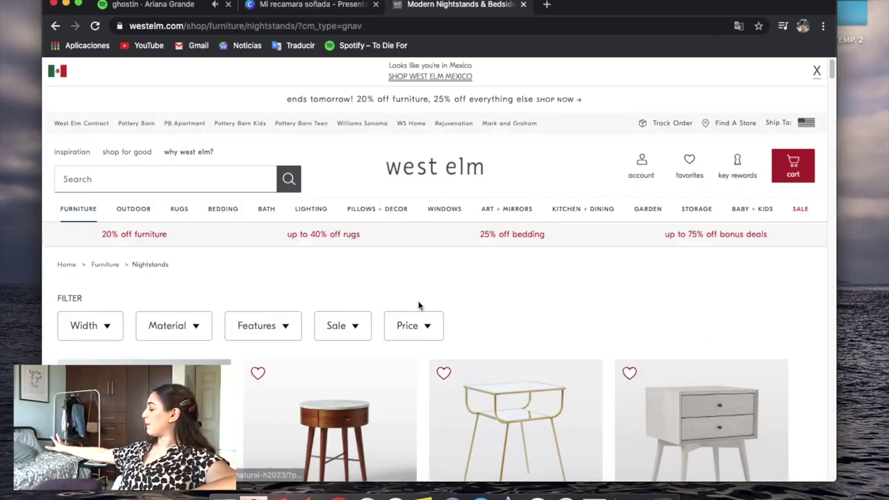
- Open West Elm's Dressers category and scroll through the products
scroll(230, 359, down, 2)
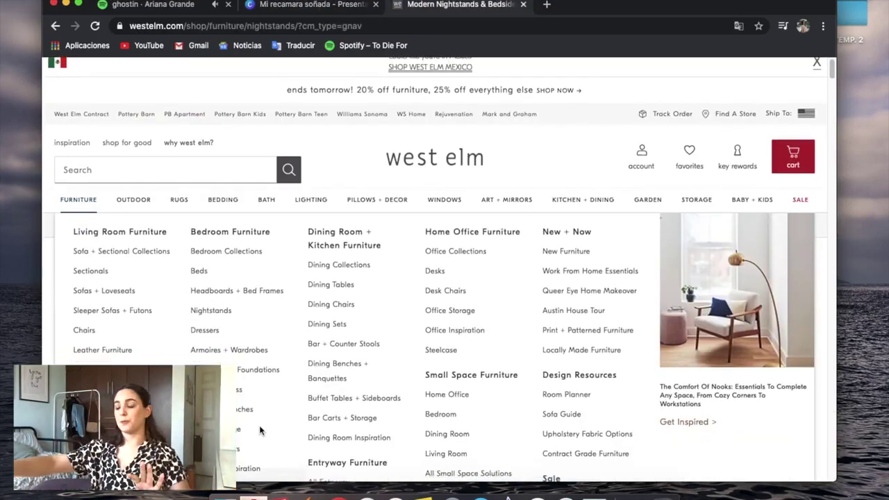
click(204, 286)
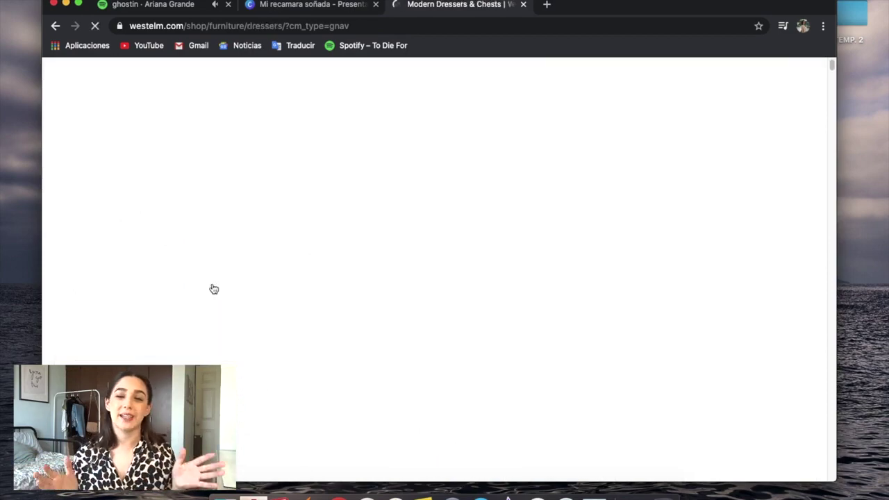
scroll(815, 289, down, 5)
scroll(814, 289, down, 5)
scroll(816, 285, down, 5)
scroll(817, 281, down, 5)
scroll(817, 277, down, 2)
scroll(806, 320, down, 5)
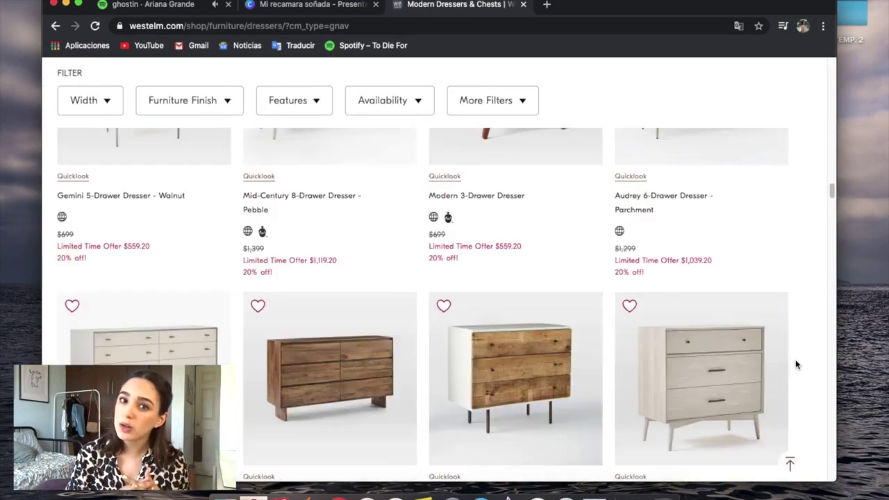
scroll(797, 361, down, 5)
- Browse Console Tables and open the Modernist Wood & Lacquer Media Console in a new tab
click(790, 464)
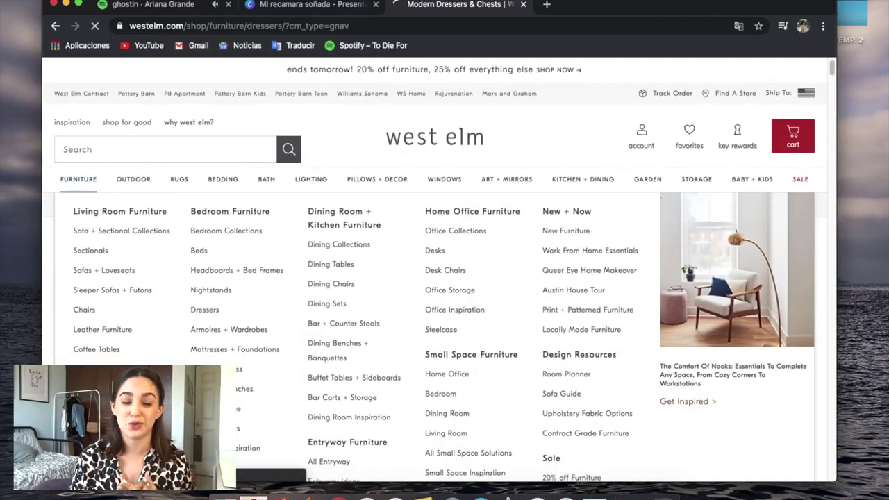
scroll(806, 382, down, 5)
scroll(804, 387, down, 5)
scroll(808, 378, down, 5)
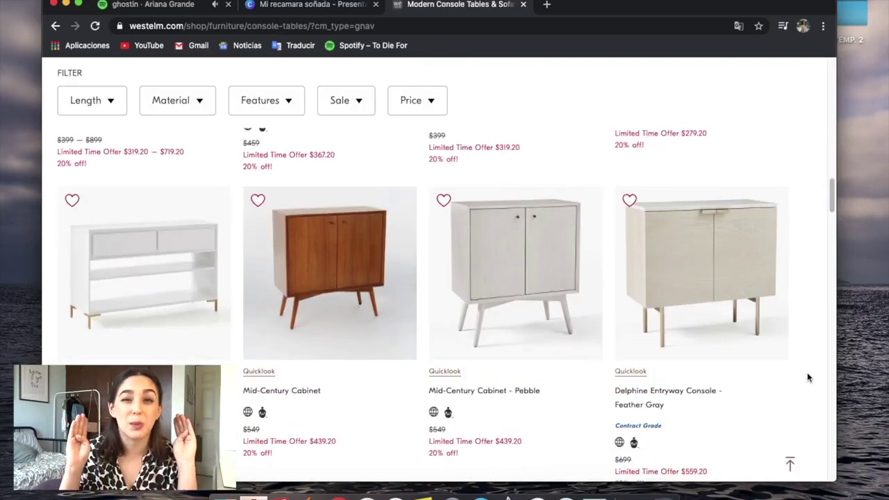
scroll(806, 372, down, 3)
scroll(800, 365, down, 5)
scroll(804, 361, down, 5)
scroll(808, 358, down, 5)
scroll(799, 351, down, 5)
scroll(760, 350, up, 10)
scroll(695, 313, up, 5)
click(514, 222)
- Open the Delphine Entryway Console for comparison, then close its tab
click(386, 6)
scroll(387, 209, down, 5)
scroll(387, 208, down, 5)
drag(689, 360, 687, 11)
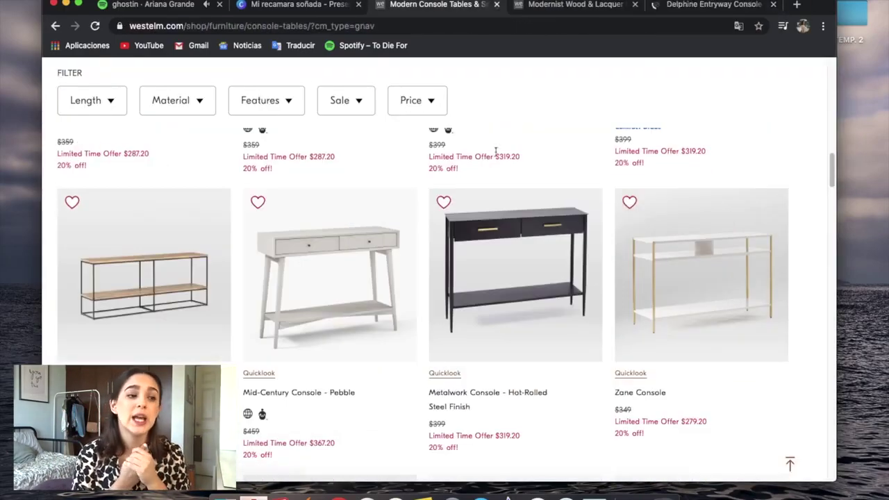
click(257, 6)
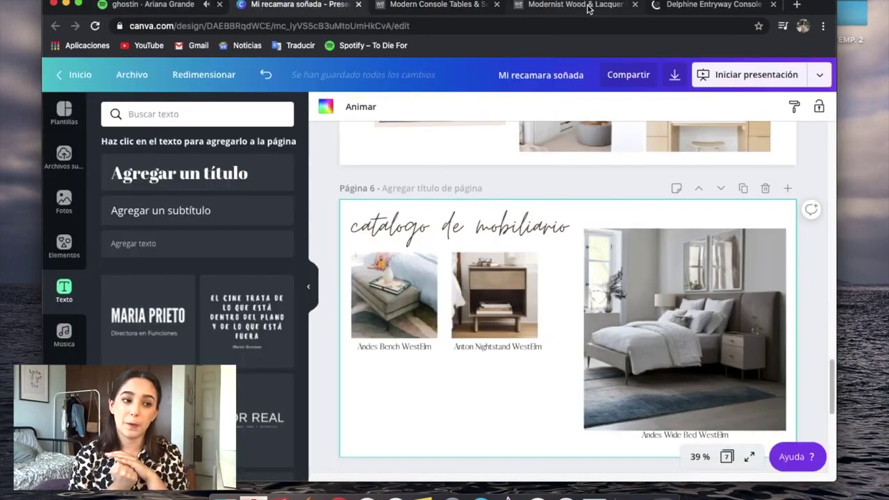
click(589, 9)
click(714, 6)
scroll(417, 278, down, 5)
click(774, 4)
- Copy the Modernist console image onto page 6, resize and crop it, and place it below the Andes Bench
right_click(402, 290)
click(452, 342)
click(312, 6)
key(super+v)
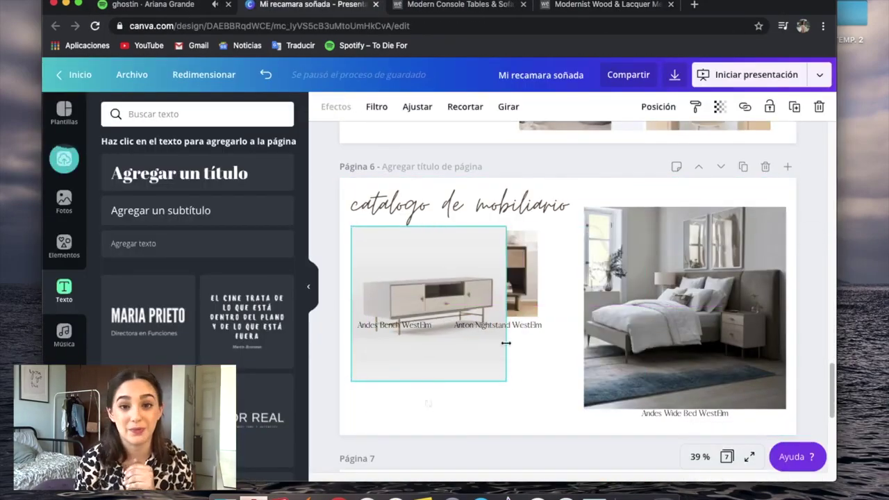
drag(506, 381, 443, 317)
double_click(410, 264)
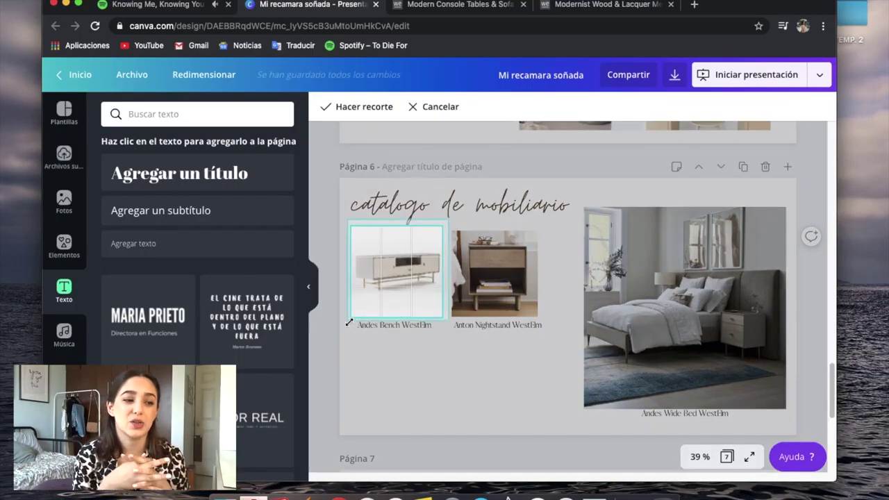
click(350, 323)
drag(410, 289, 408, 383)
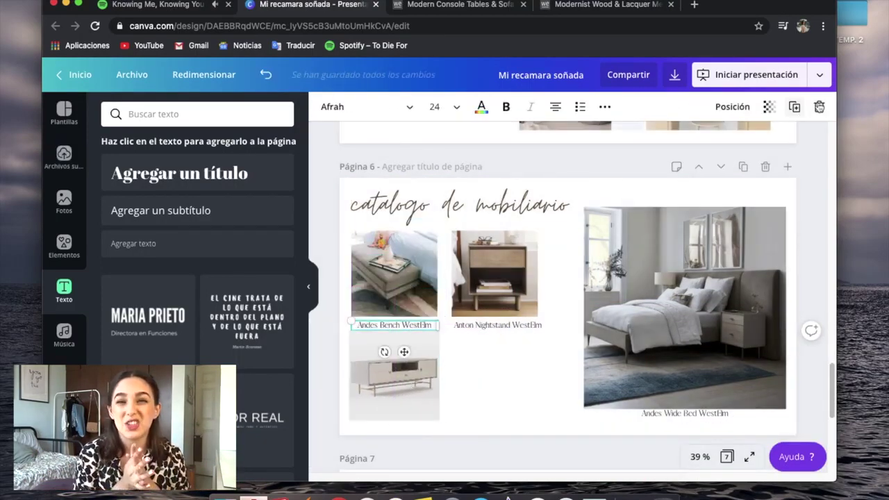
- Caption the console 'Modernist wood Console WestElm' from the bench caption and nudge the items up
click(396, 361)
key(ctrl+z)
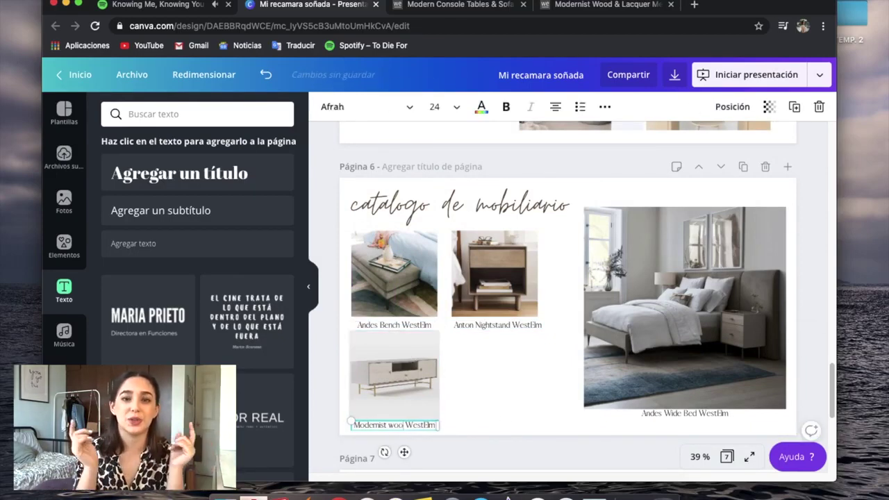
click(604, 6)
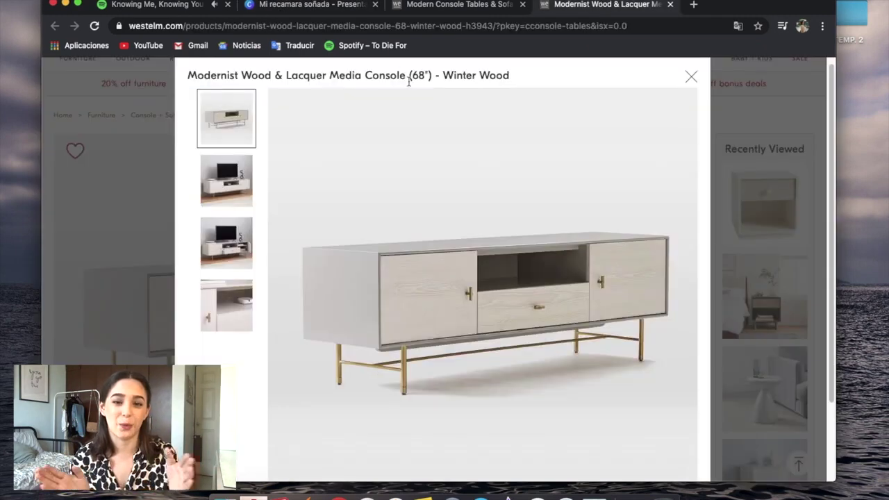
click(311, 4)
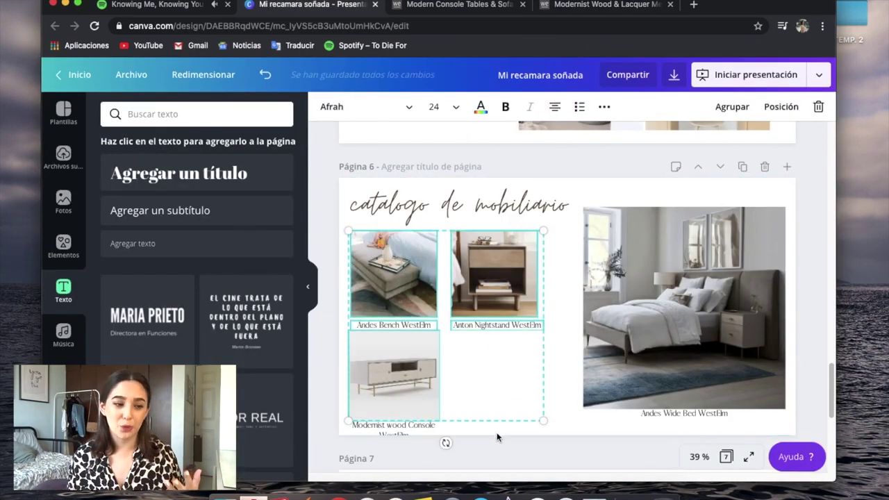
drag(400, 286, 400, 277)
click(572, 409)
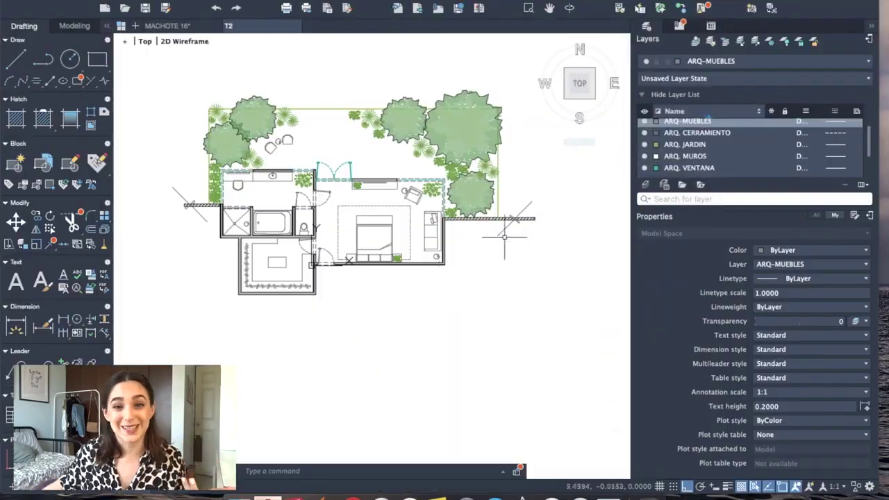
scroll(445, 278, up, 5)
scroll(472, 248, down, 1)
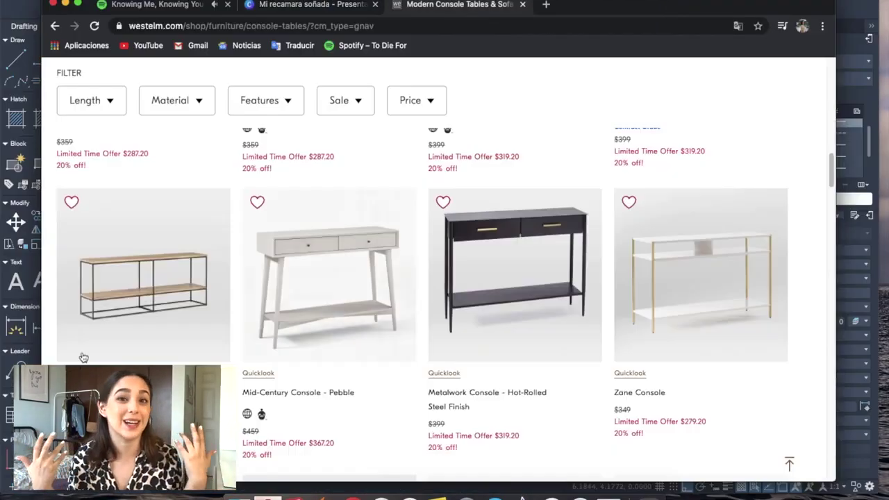
- Browse West Elm's rugs category to the solid-colour rugs listing
scroll(229, 251, down, 2)
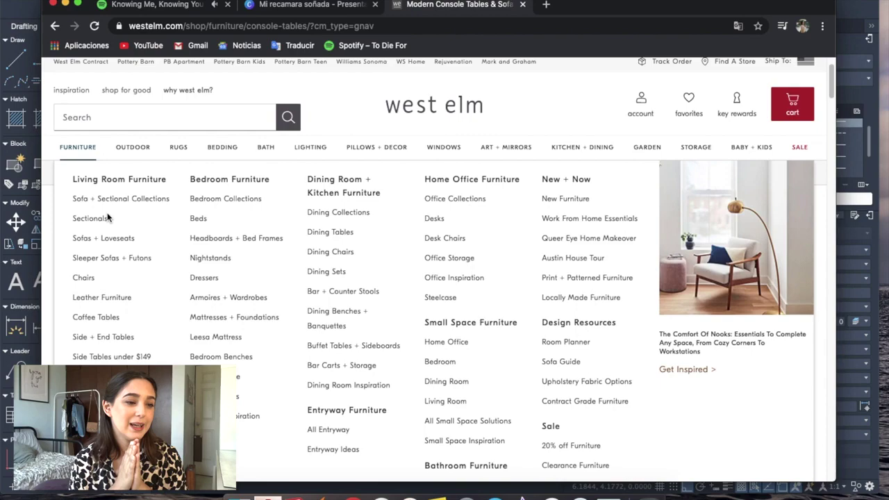
scroll(369, 287, down, 3)
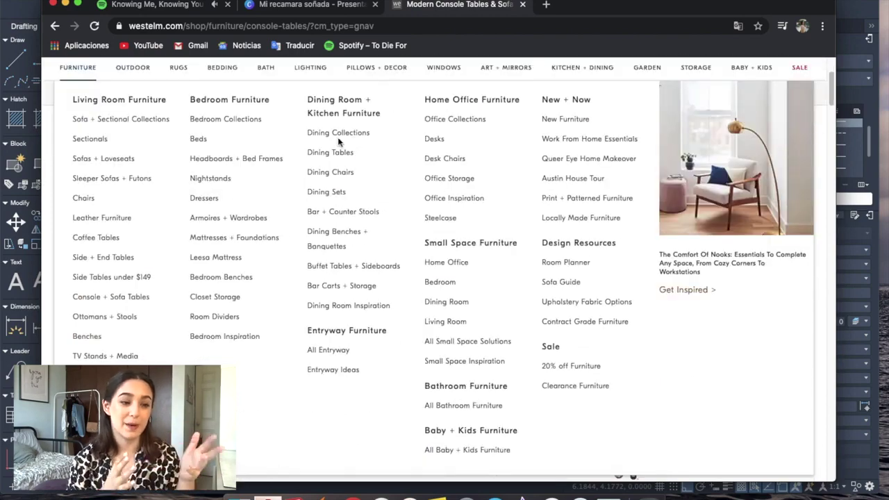
mouse_move(377, 67)
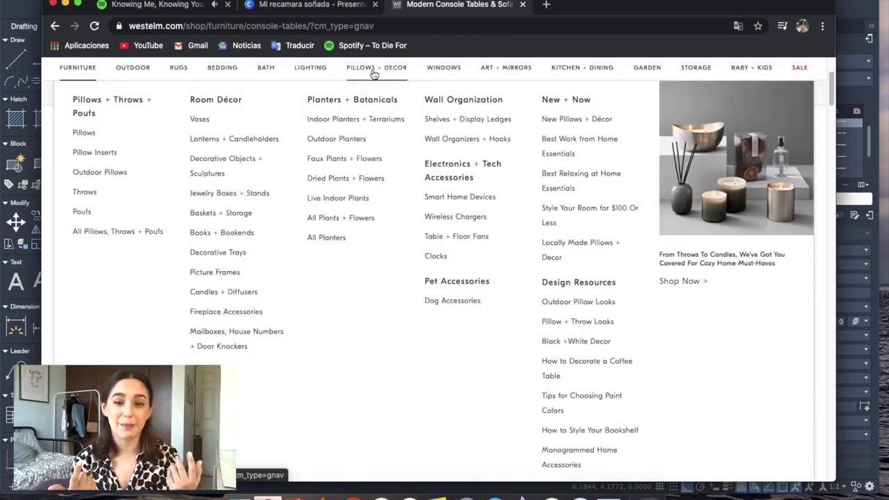
click(178, 68)
scroll(371, 357, down, 5)
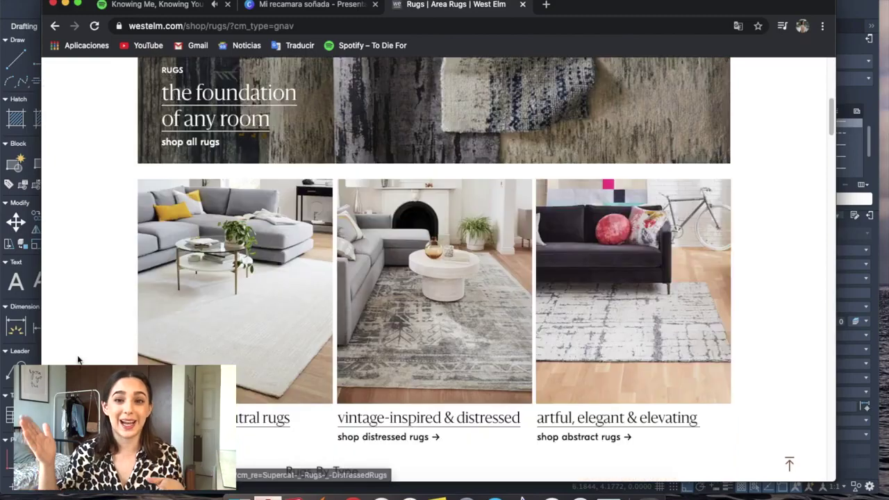
scroll(276, 273, down, 1)
click(276, 274)
scroll(276, 274, down, 2)
scroll(117, 243, down, 2)
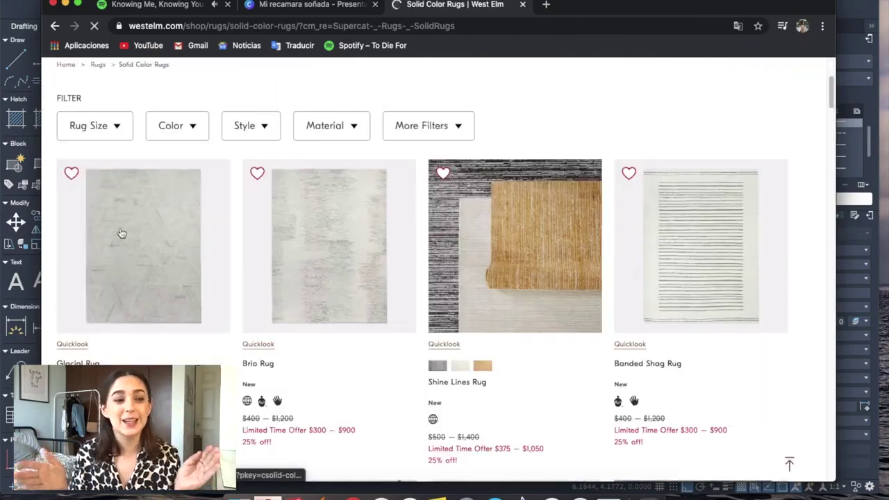
scroll(736, 254, down, 5)
scroll(736, 254, up, 2)
drag(143, 249, 723, 5)
- Open the Lumini Rug in a new tab and compare it with the Glacial and Lucent rug pages, closing Lucent
click(444, 7)
scroll(794, 362, down, 4)
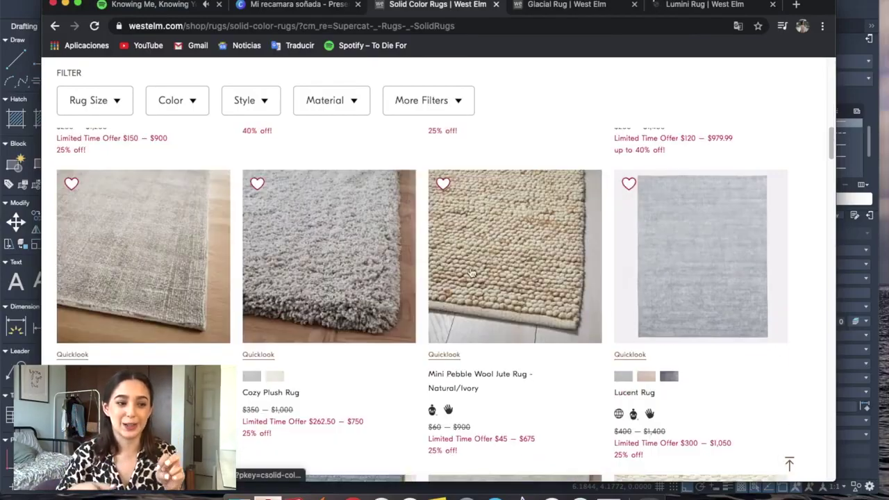
scroll(780, 301, down, 5)
scroll(792, 306, down, 5)
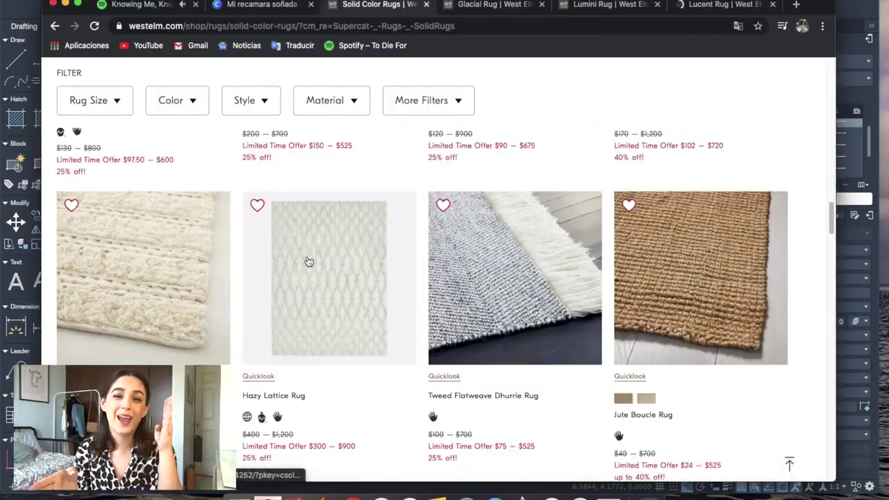
scroll(804, 308, down, 5)
scroll(806, 310, down, 5)
scroll(806, 311, down, 5)
click(496, 5)
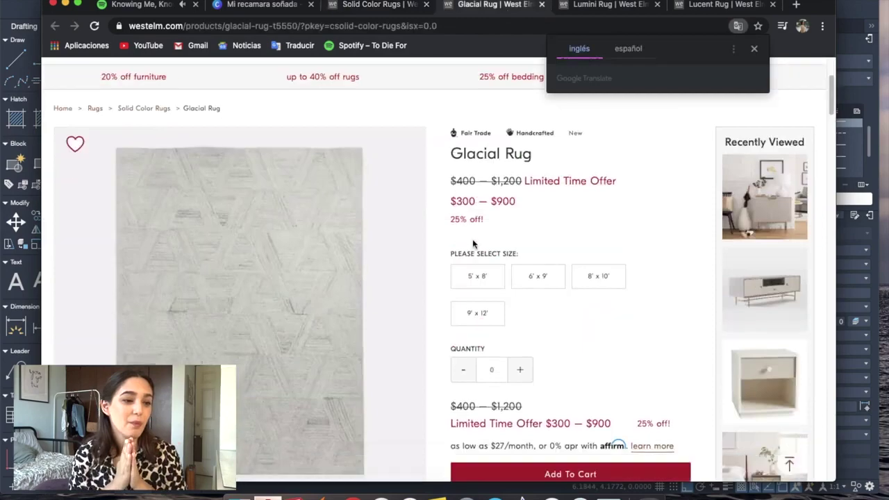
scroll(486, 277, down, 5)
click(608, 5)
scroll(381, 415, down, 5)
key(ctrl+Tab)
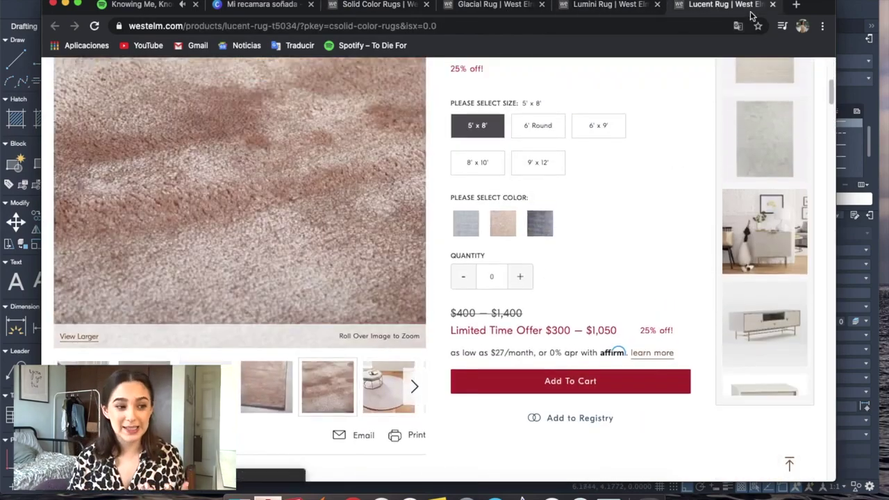
key(ctrl+w)
click(563, 5)
key(ctrl+Tab)
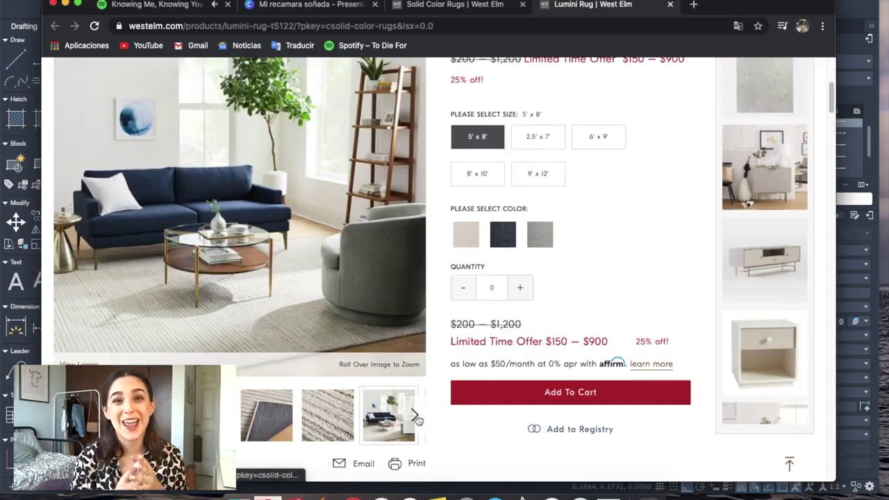
- Copy an alternate Lumini Rug photo, then return to Canva and select the console caption
click(417, 419)
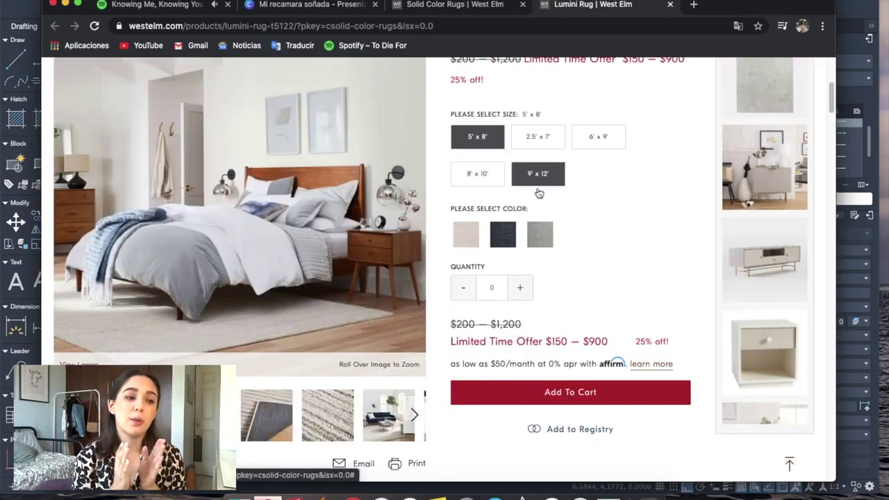
right_click(218, 282)
click(318, 401)
key(ctrl+2)
double_click(565, 324)
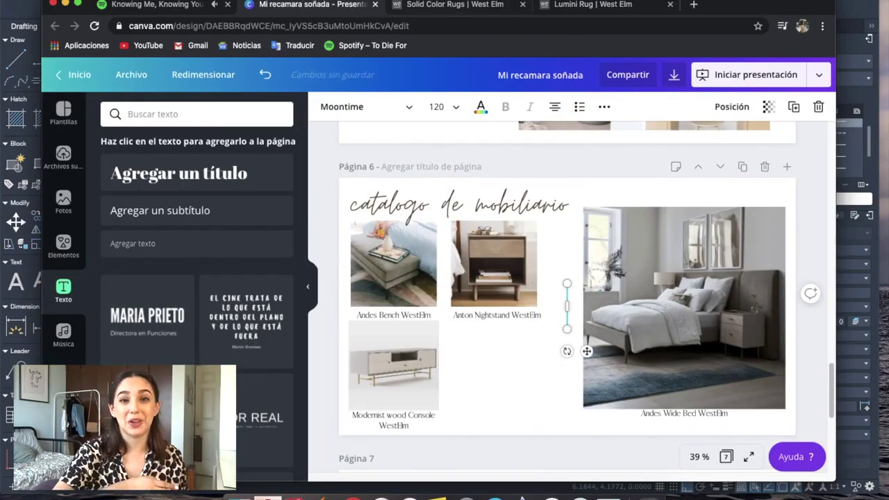
- Paste the Lumini Rug image into page 6's slot below the nightstand, reusing the console caption
key(ctrl+4)
drag(473, 242, 505, 277)
drag(615, 374, 526, 296)
drag(495, 258, 494, 370)
click(393, 419)
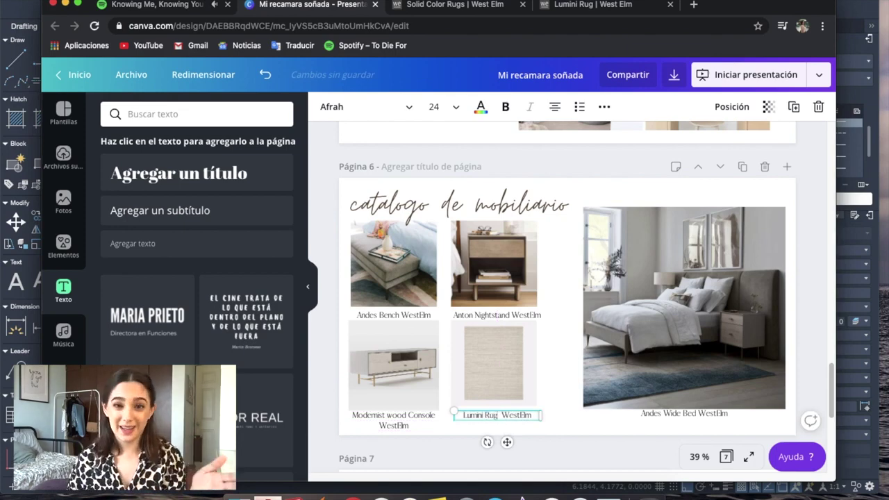
- Duplicate page 6, then shrink the bed photo on the copy and move it to the upper right
click(743, 168)
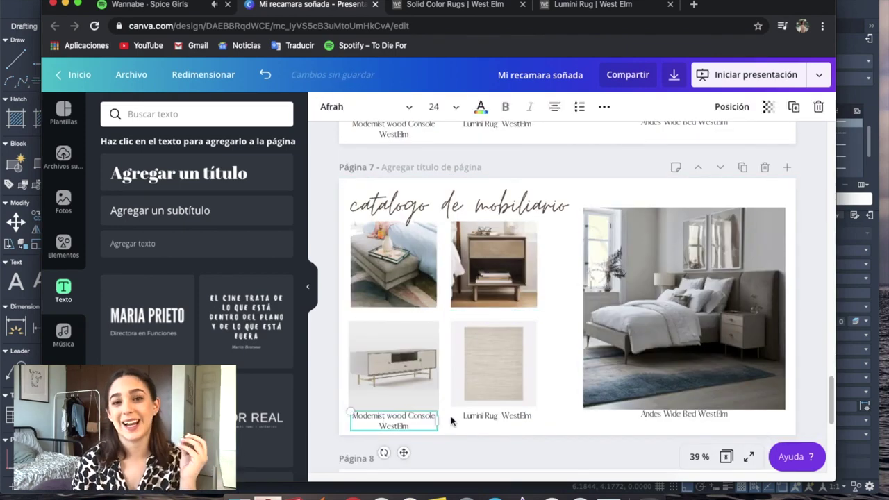
click(725, 417)
drag(724, 408, 720, 357)
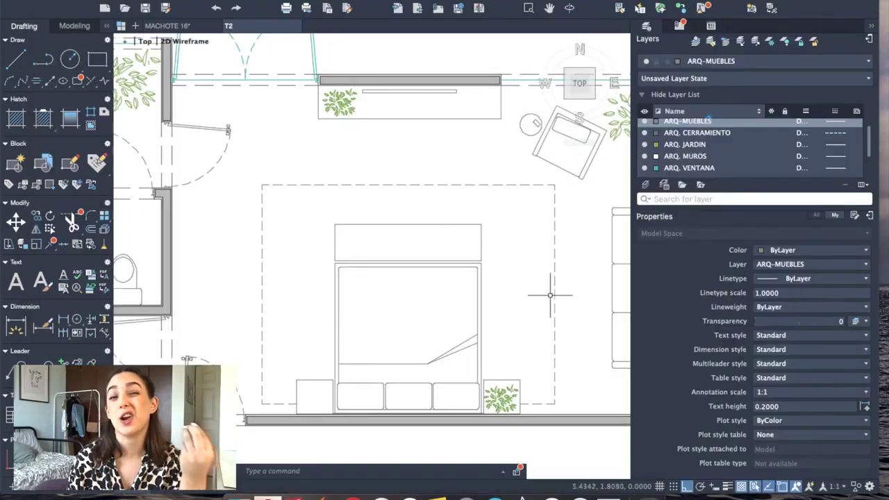
middle_drag(550, 295, 476, 314)
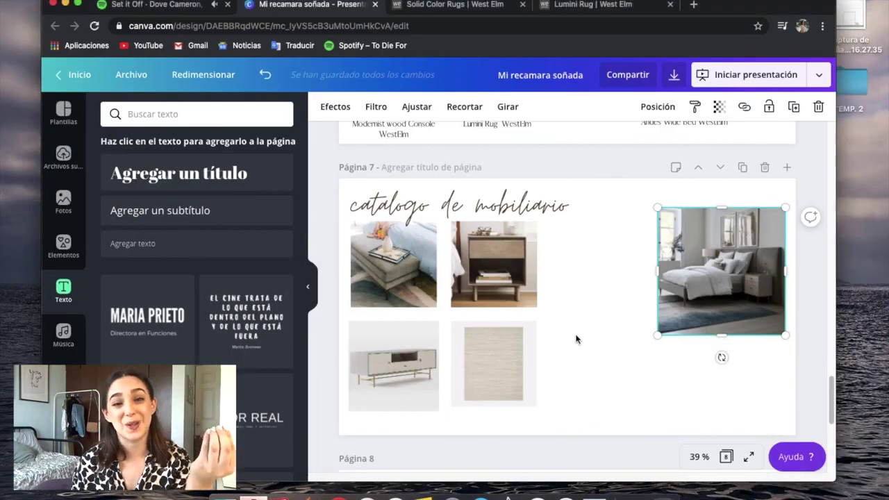
- Add the bedroom floor-plan drawing to page 7, shift the nightstand, TV console and rug photos left, and enlarge the plan
click(576, 337)
click(63, 156)
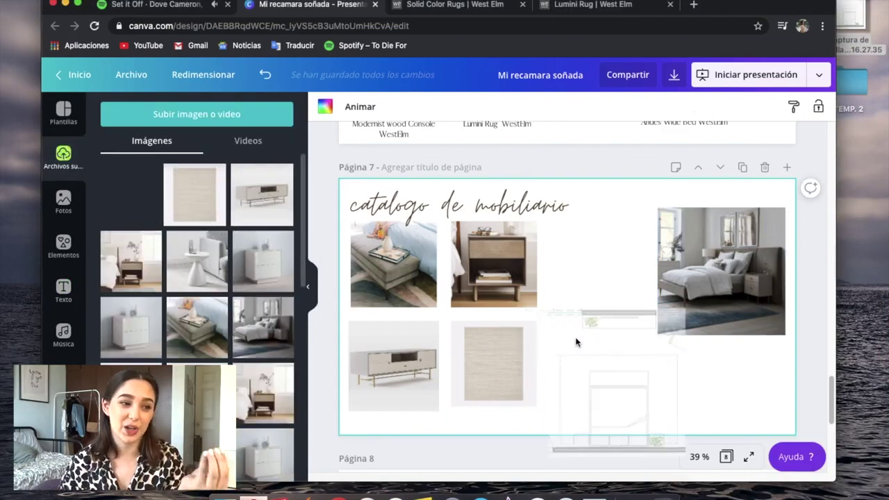
drag(130, 194, 591, 305)
drag(493, 264, 408, 271)
drag(349, 411, 377, 381)
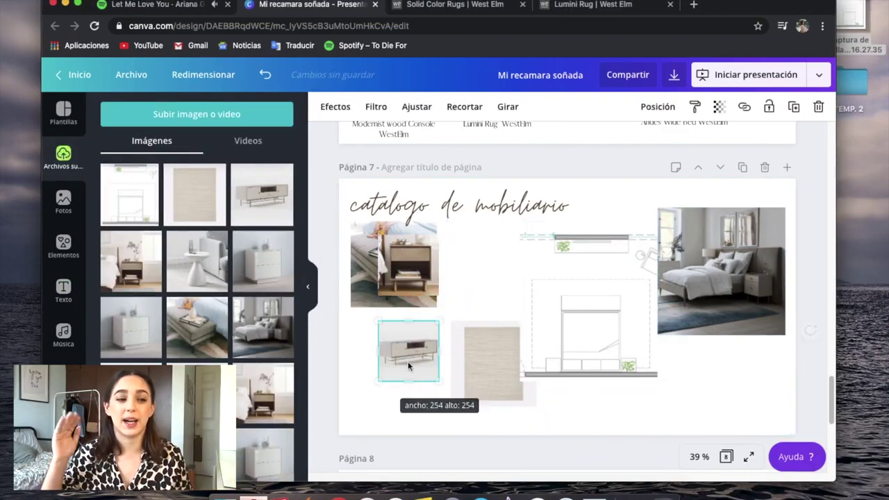
drag(408, 350, 469, 246)
drag(494, 365, 396, 375)
drag(591, 306, 499, 302)
drag(568, 375, 639, 425)
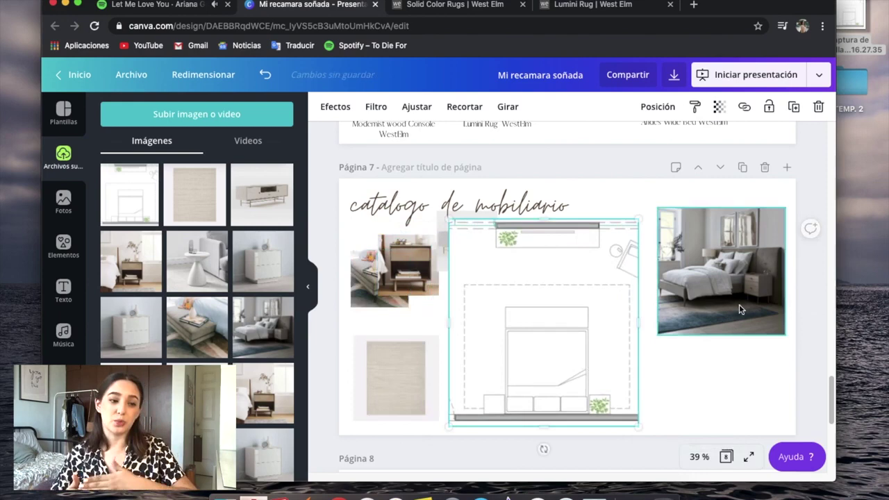
drag(722, 271, 720, 364)
- Arrange the bed, ottoman, TV console, rug and nightstand photos around the enlarged floor plan
drag(427, 307, 409, 291)
drag(386, 259, 697, 244)
drag(467, 248, 394, 248)
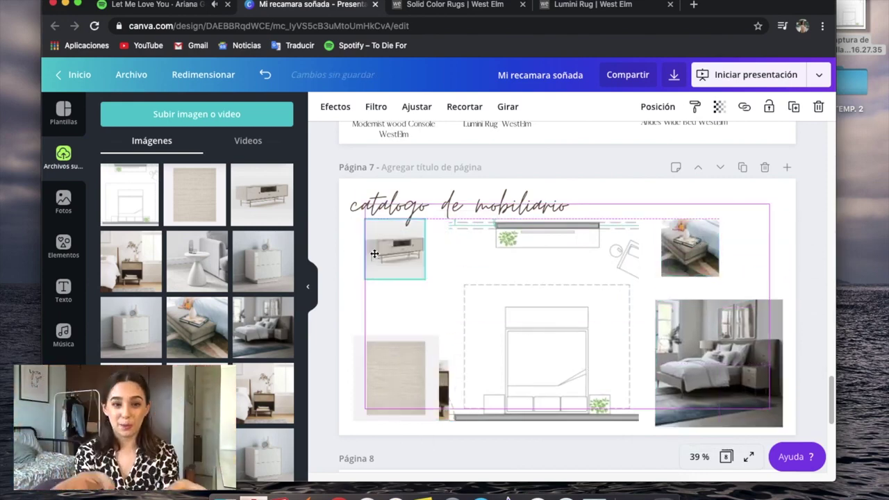
drag(379, 381, 355, 326)
click(542, 313)
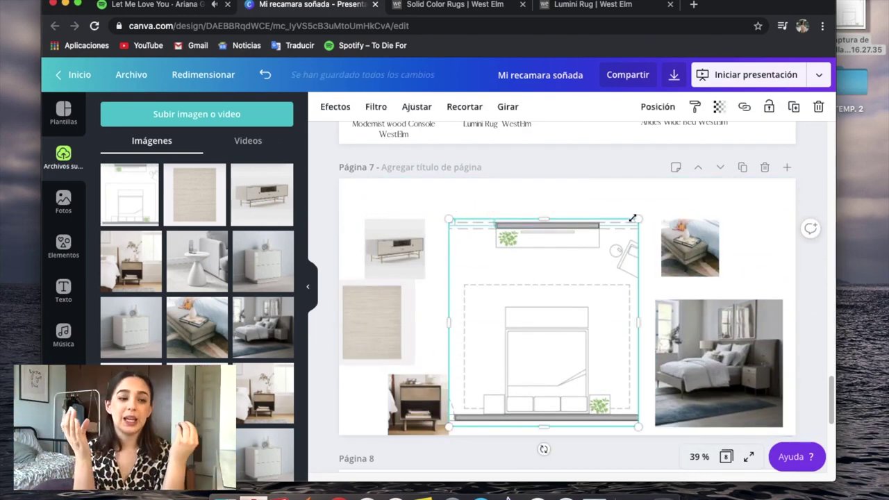
drag(633, 222, 660, 198)
drag(709, 257, 750, 236)
drag(696, 390, 707, 400)
drag(425, 220, 441, 199)
drag(403, 236, 403, 218)
drag(401, 327, 409, 313)
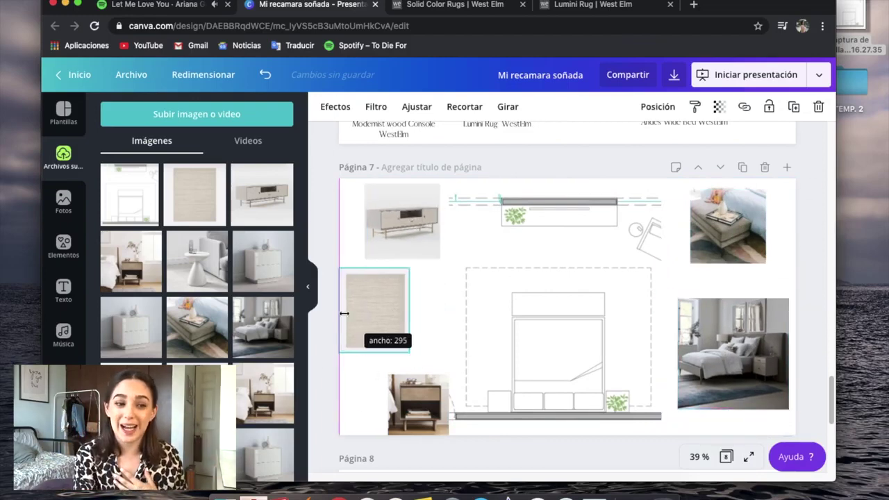
drag(432, 312, 401, 308)
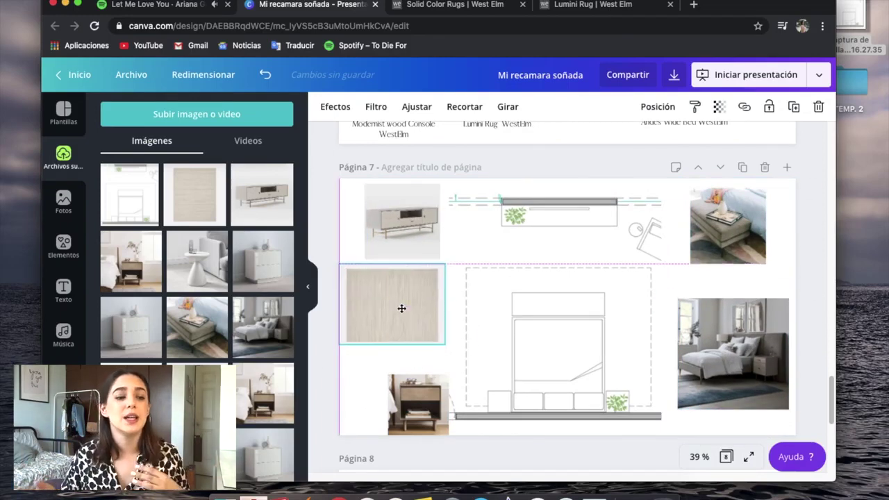
drag(407, 398, 407, 389)
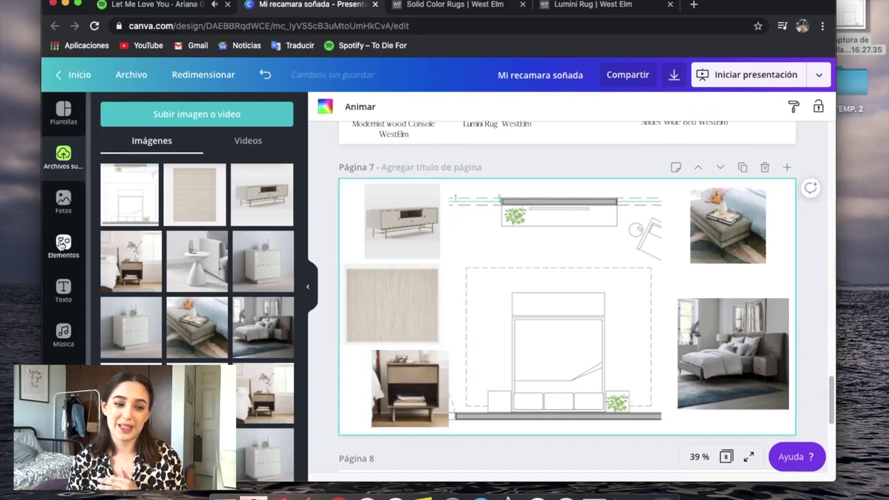
- Search Canva's graphic elements for 'arrow'
click(63, 247)
text(arrow)
key(Return)
- Add a sage-green arrow, then try a flipped sage curved arrow and delete it
click(197, 296)
click(325, 107)
click(212, 230)
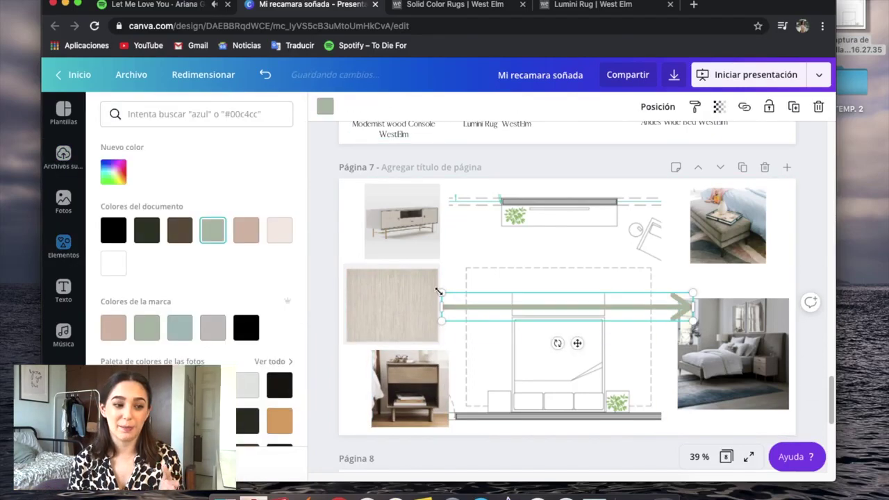
click(63, 246)
scroll(260, 316, down, 3)
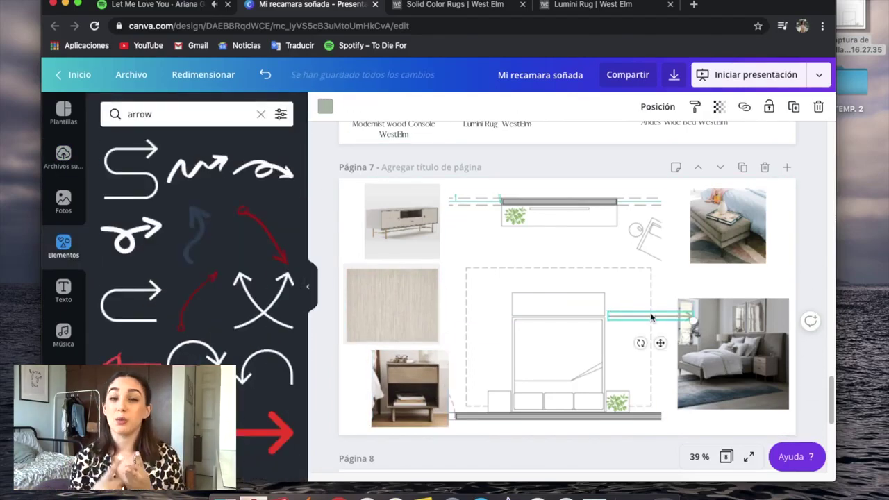
click(274, 375)
click(411, 105)
click(461, 139)
click(461, 163)
click(325, 107)
click(213, 230)
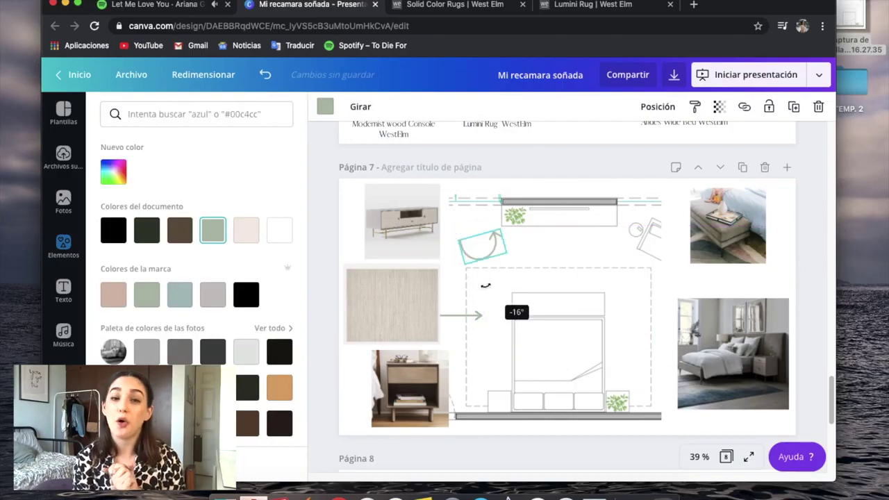
key(Delete)
- Add a squiggly arrow, resized and rotated to point toward the floor plan
scroll(209, 338, down, 3)
scroll(208, 292, down, 3)
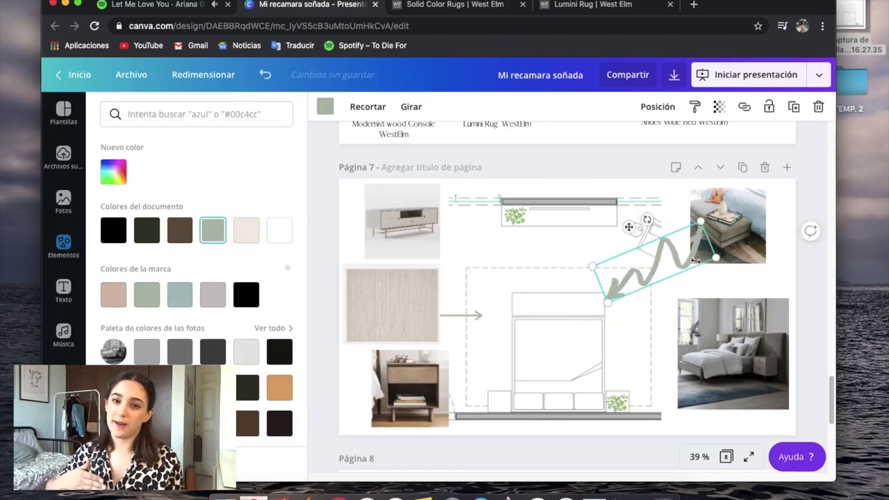
click(63, 246)
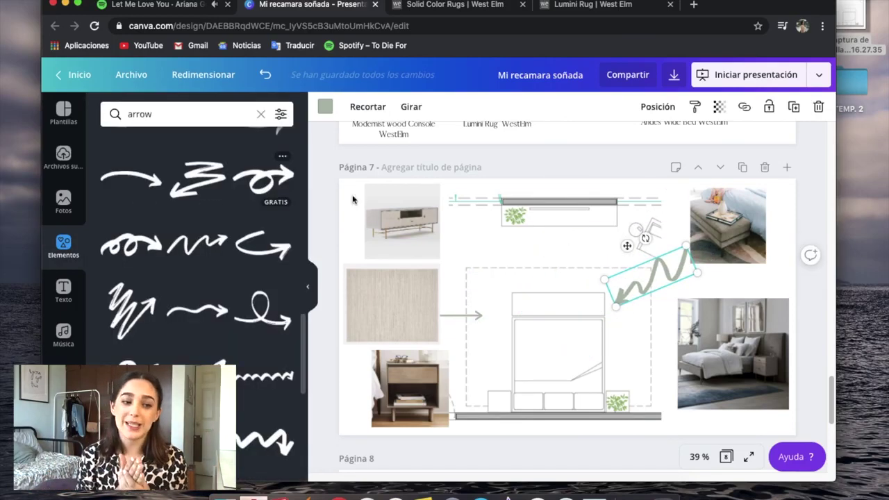
drag(566, 309, 569, 405)
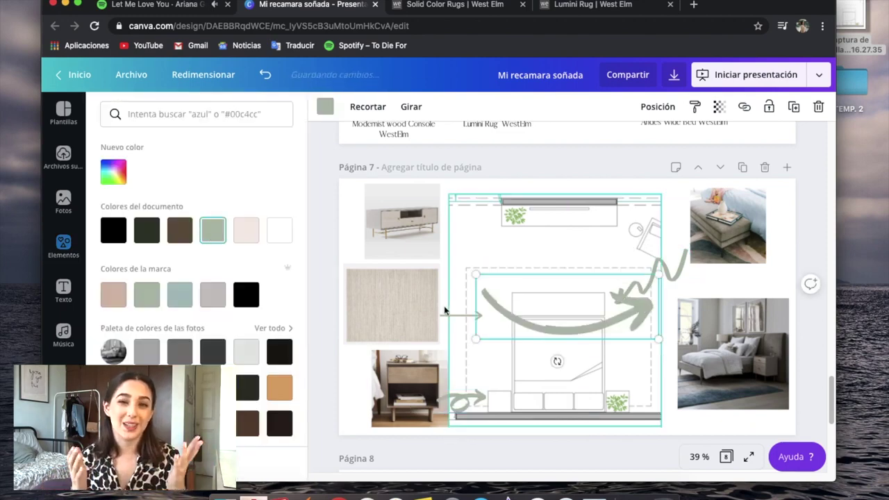
drag(570, 359, 552, 254)
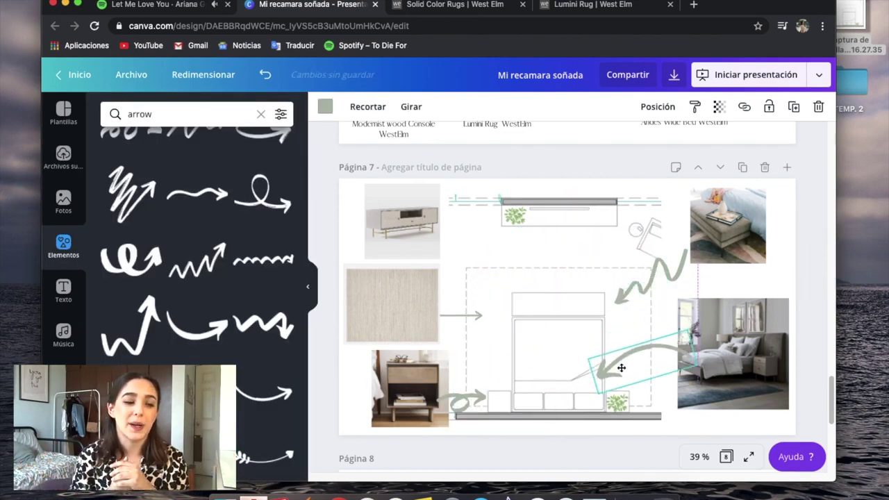
click(473, 315)
scroll(208, 278, up, 10)
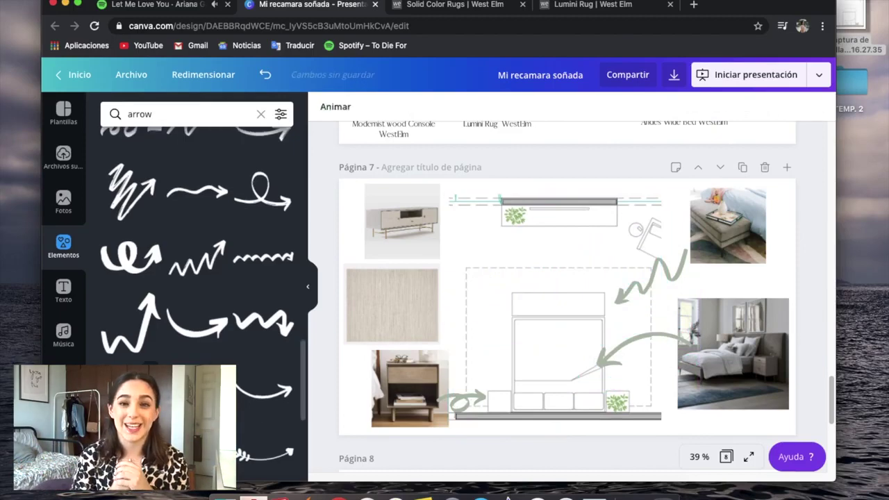
- Add another sage-green curved arrow, flipped and shrunk, running from the TV console to the plan
drag(256, 295, 476, 283)
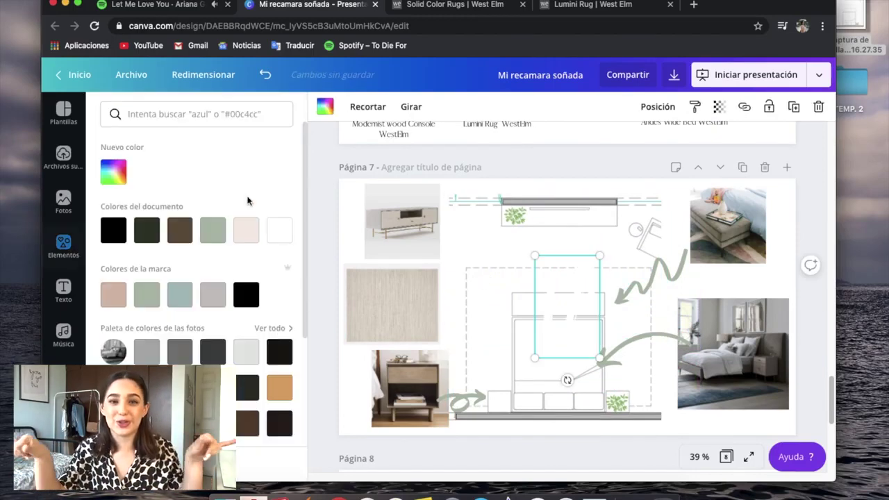
click(462, 282)
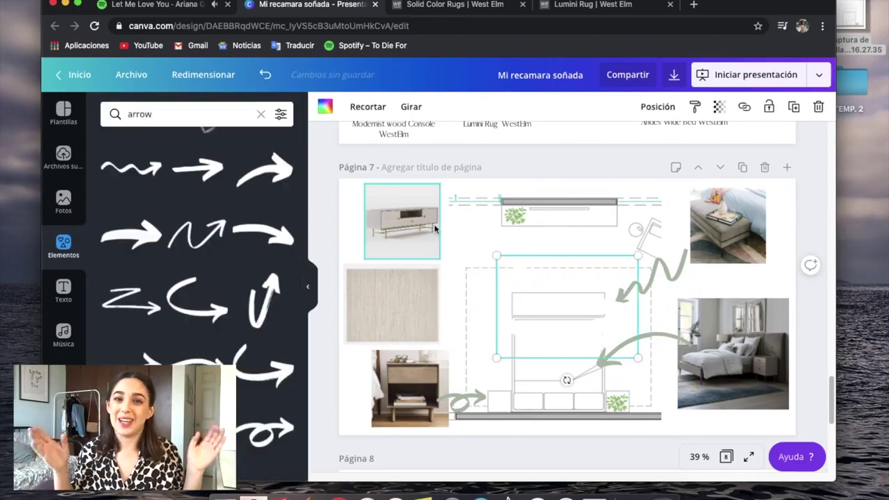
click(325, 106)
click(412, 106)
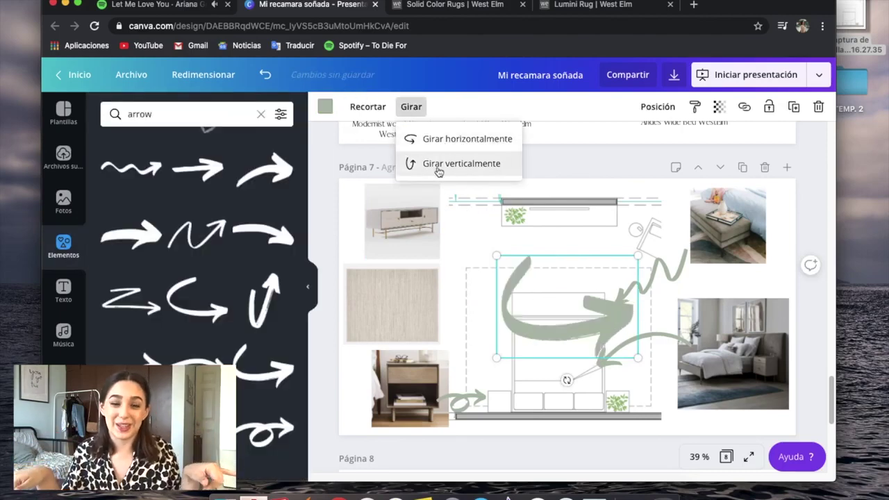
click(411, 163)
drag(452, 219, 433, 285)
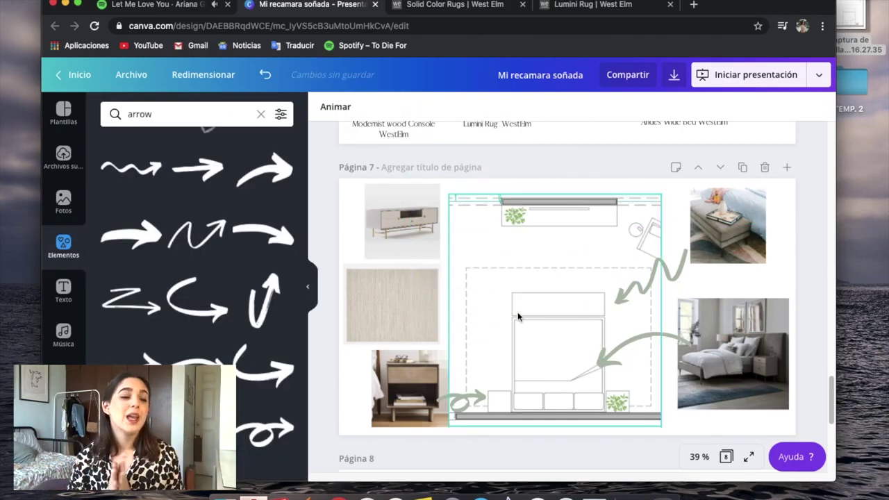
click(412, 106)
click(431, 139)
drag(522, 254, 479, 233)
- Flip and rotate an arrow beside the rug swatch so it points at the plan
click(645, 292)
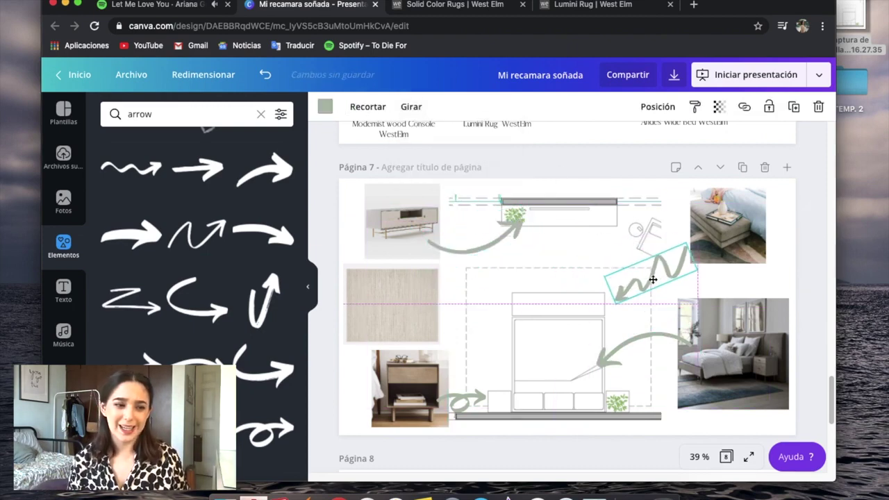
click(411, 106)
click(445, 139)
drag(495, 297, 456, 310)
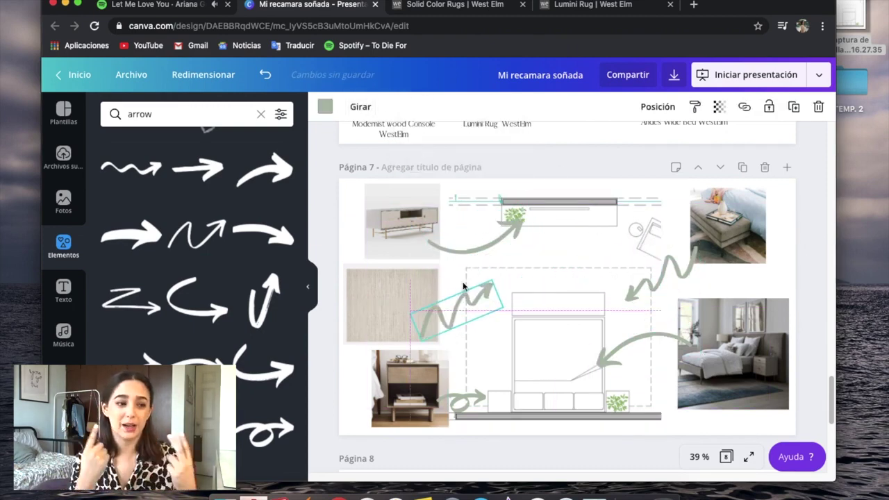
click(361, 107)
click(410, 163)
drag(451, 273, 467, 278)
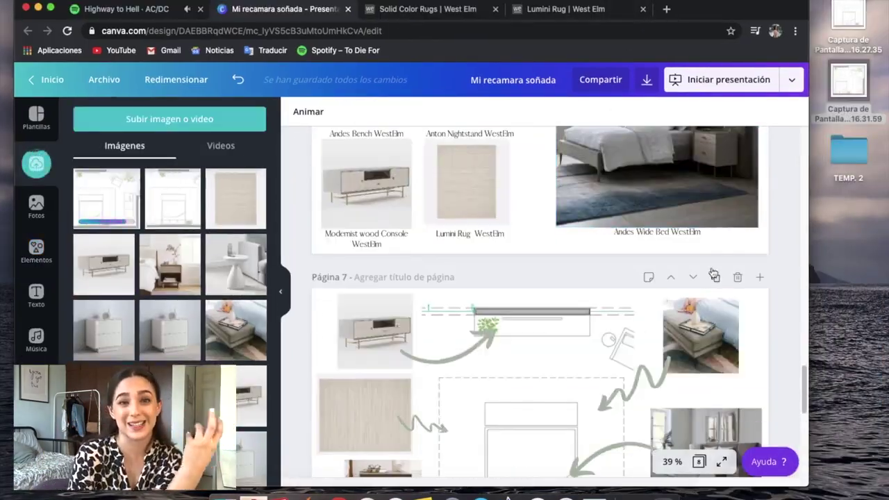
- Duplicate the page as page 9 and add the larger floor-plan drawing to it
click(714, 275)
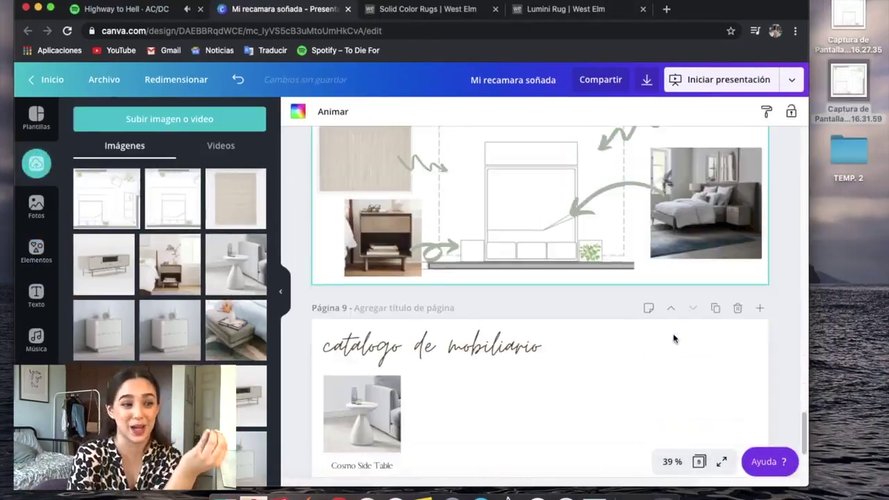
click(184, 207)
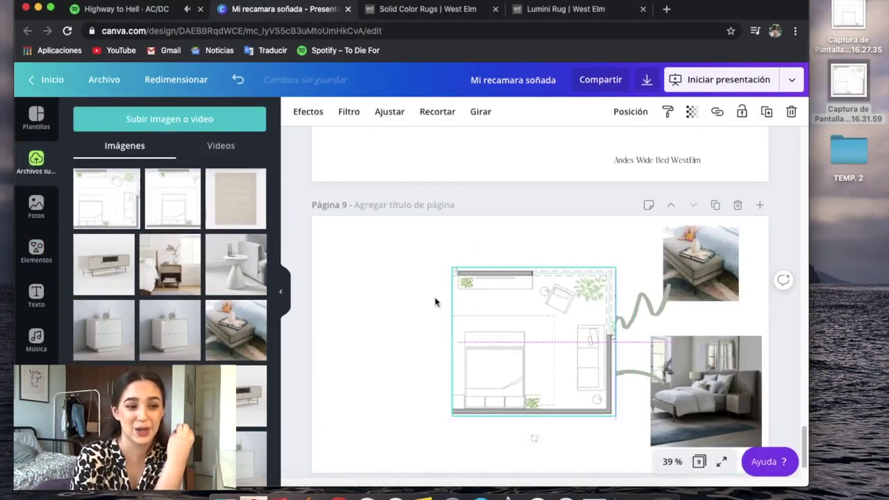
click(522, 318)
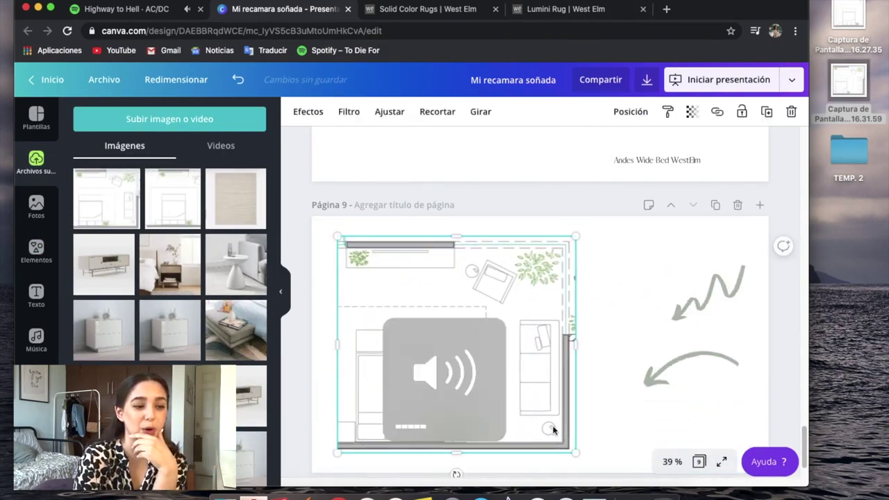
click(428, 9)
key(ctrl+Tab)
key(ctrl+Tab)
key(ctrl+Tab)
scroll(591, 326, down, 5)
drag(595, 355, 645, 240)
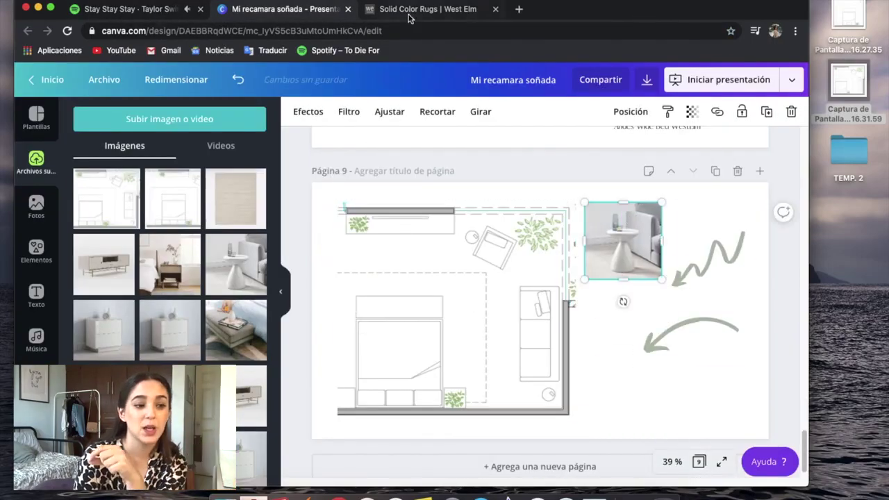
- Go back to the West Elm store and open the Sofas + Loveseats listing
click(416, 9)
scroll(457, 133, up, 10)
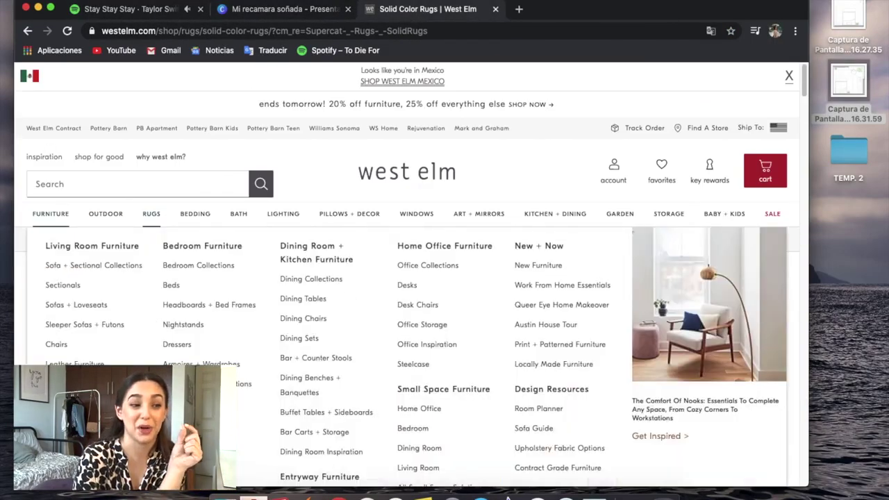
click(72, 304)
scroll(410, 278, down, 5)
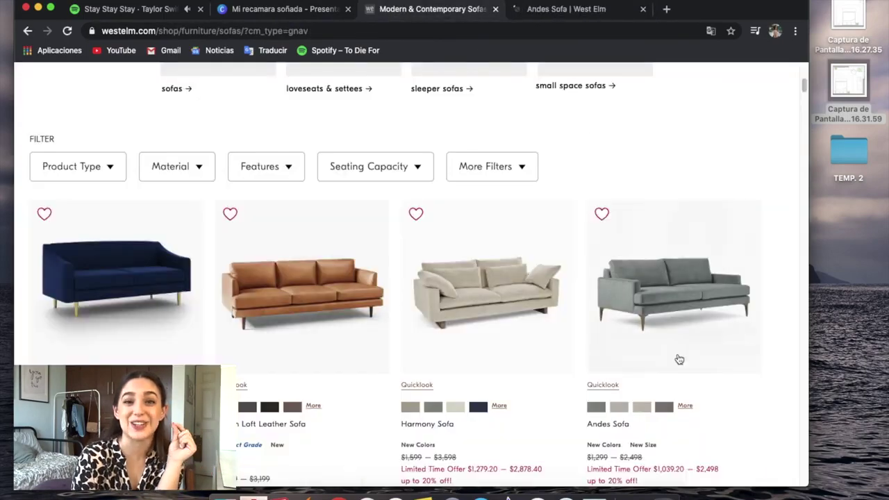
scroll(679, 360, down, 5)
- Open the Haven Loft Sofa and the Sloane Sofa in new tabs
super+click(667, 320)
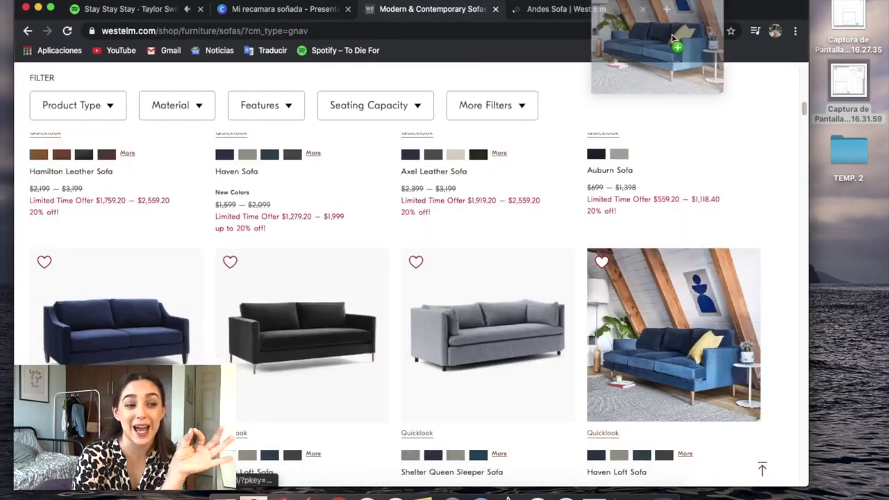
scroll(251, 353, down, 2)
scroll(252, 353, down, 3)
super+click(486, 202)
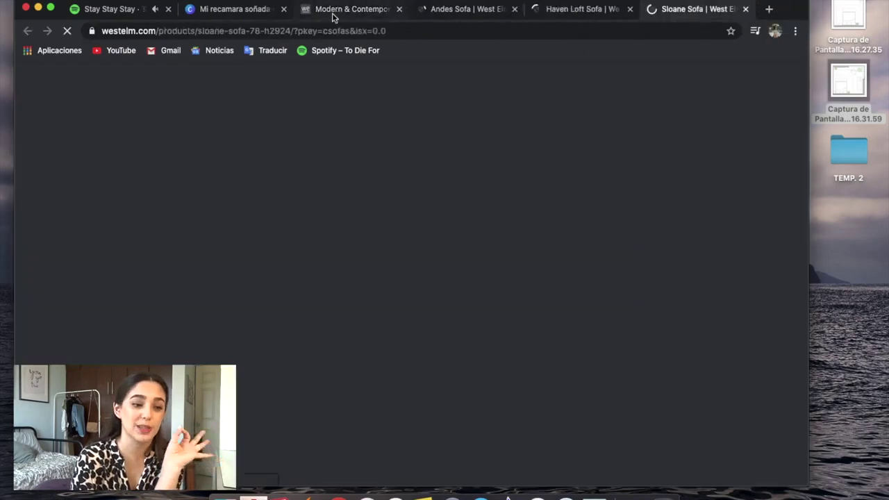
click(334, 9)
scroll(695, 306, down, 3)
scroll(773, 309, down, 2)
- Open the Parlor Sofa and the Andes Full Futon in background tabs
super+click(302, 306)
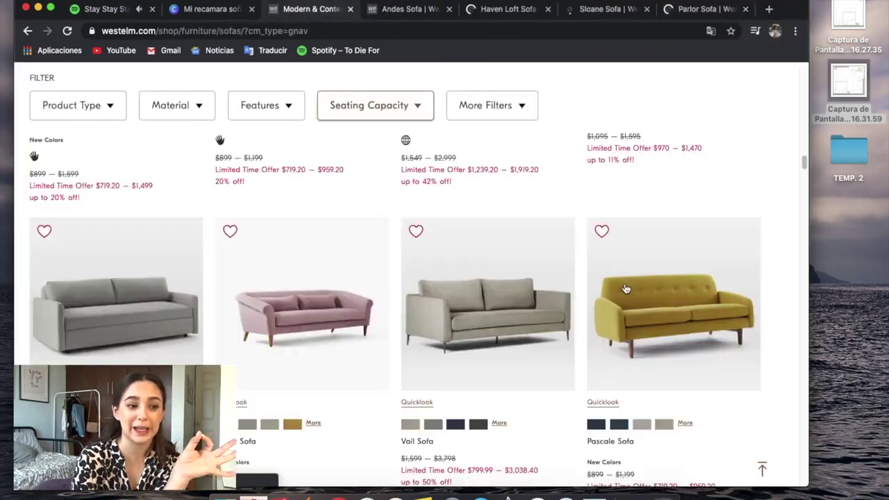
scroll(483, 329, down, 5)
scroll(483, 329, down, 5)
super+click(482, 329)
scroll(724, 391, down, 5)
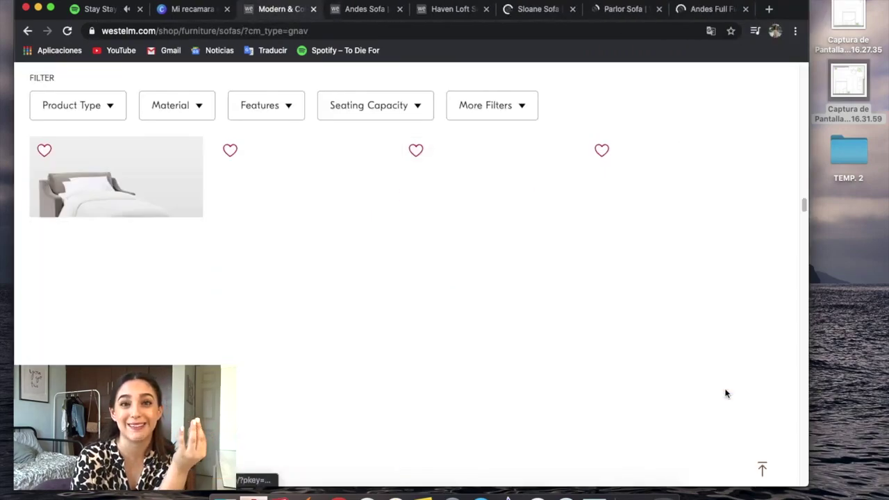
scroll(729, 361, down, 3)
scroll(731, 334, down, 4)
scroll(776, 416, up, 2)
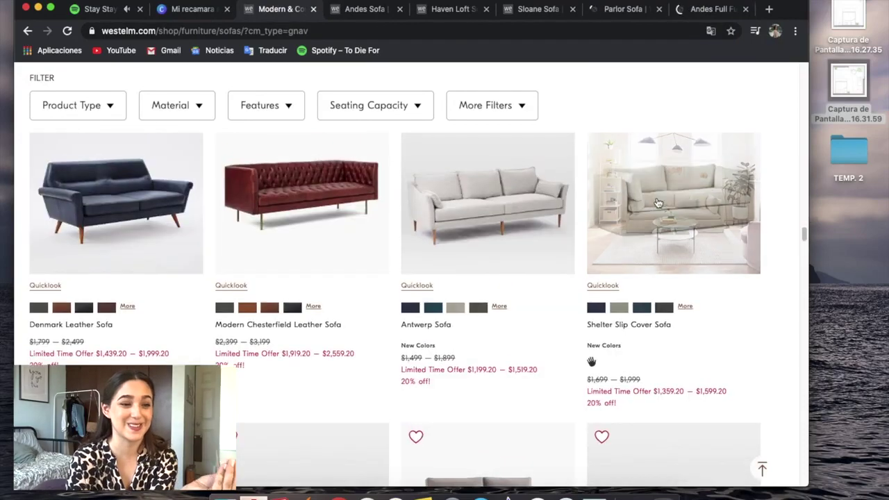
scroll(764, 323, down, 5)
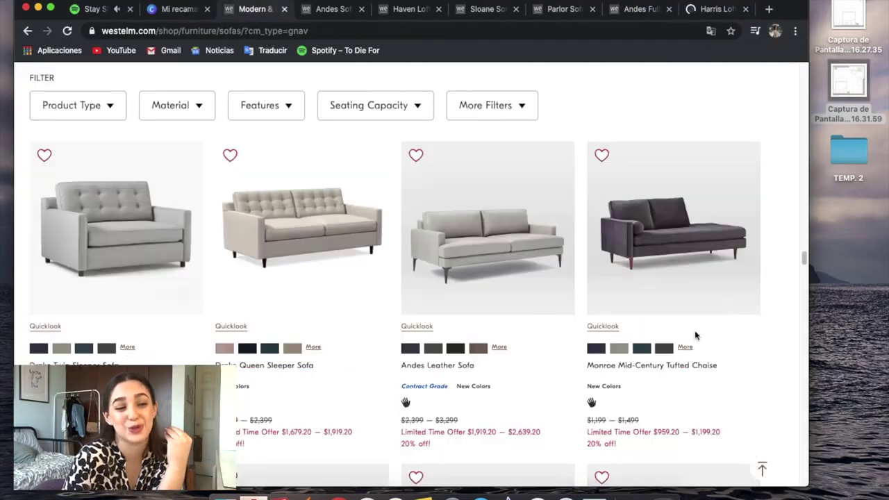
scroll(695, 338, down, 5)
scroll(760, 302, down, 3)
- Scroll back through the sofa listing and open the living room chairs listing
click(258, 16)
scroll(710, 369, down, 5)
scroll(765, 376, down, 3)
scroll(730, 348, down, 3)
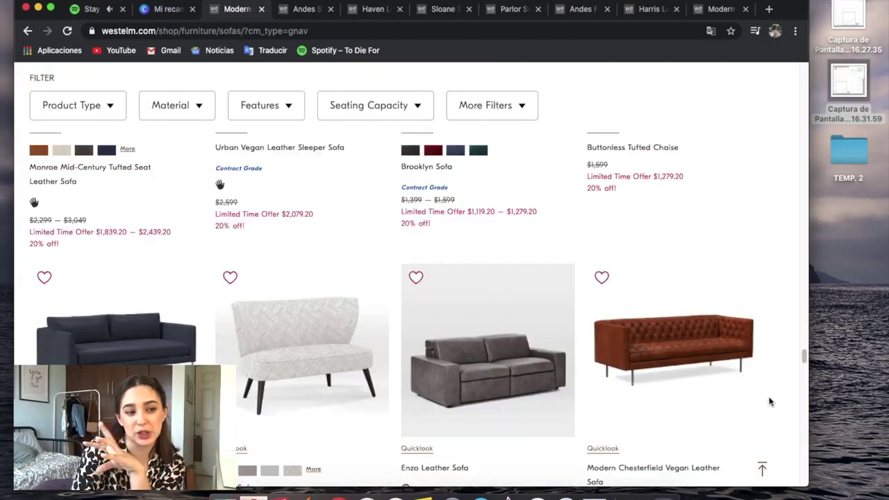
scroll(770, 401, down, 3)
scroll(770, 401, down, 3)
scroll(761, 389, down, 3)
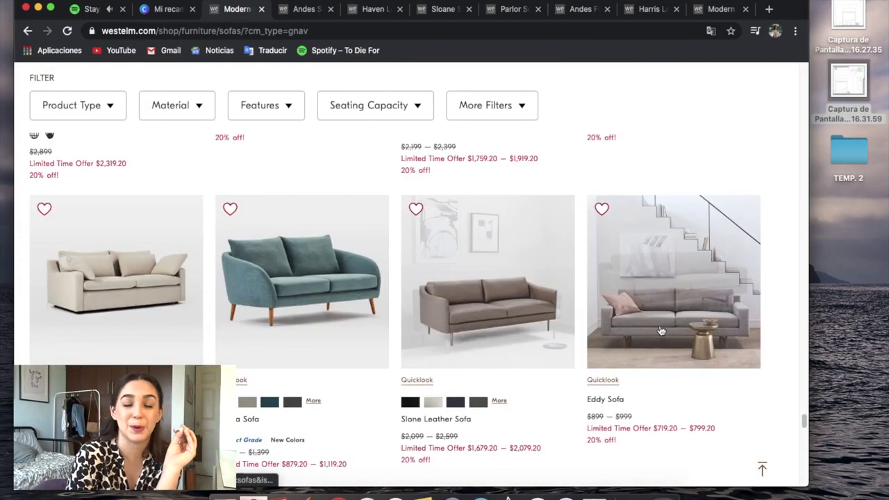
scroll(761, 417, down, 3)
click(762, 469)
mouse_move(50, 184)
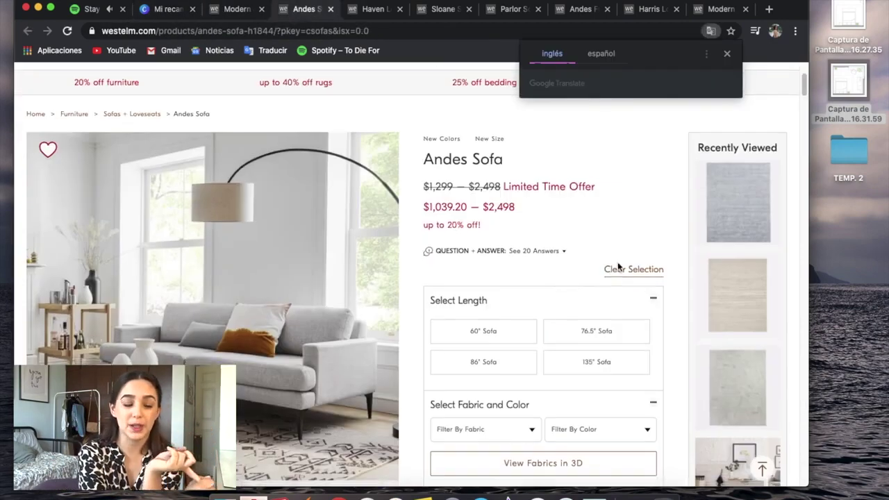
- Close the Andes Sofa and Haven Loft Sofa tabs
scroll(618, 266, down, 2)
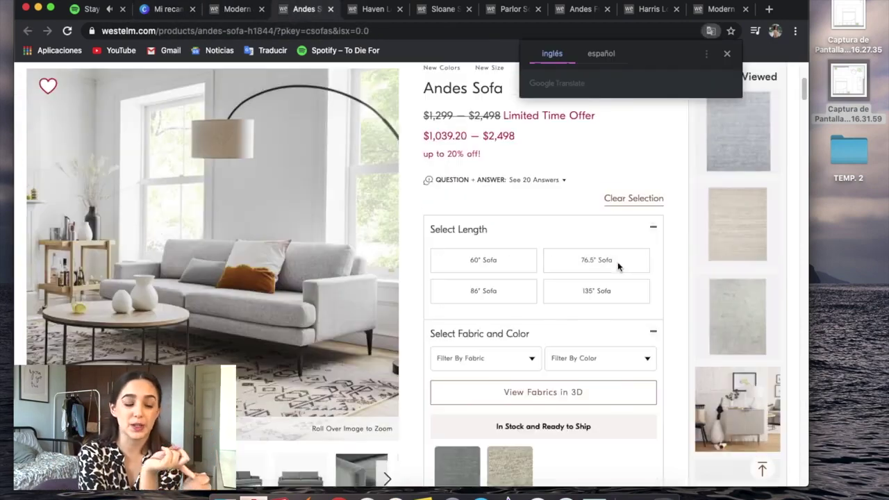
click(330, 9)
scroll(533, 278, down, 4)
scroll(534, 247, down, 3)
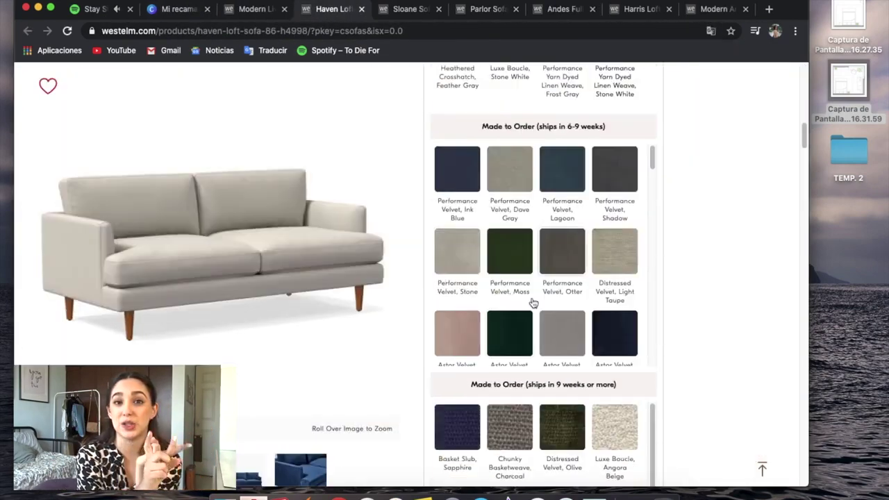
click(361, 10)
scroll(417, 272, down, 5)
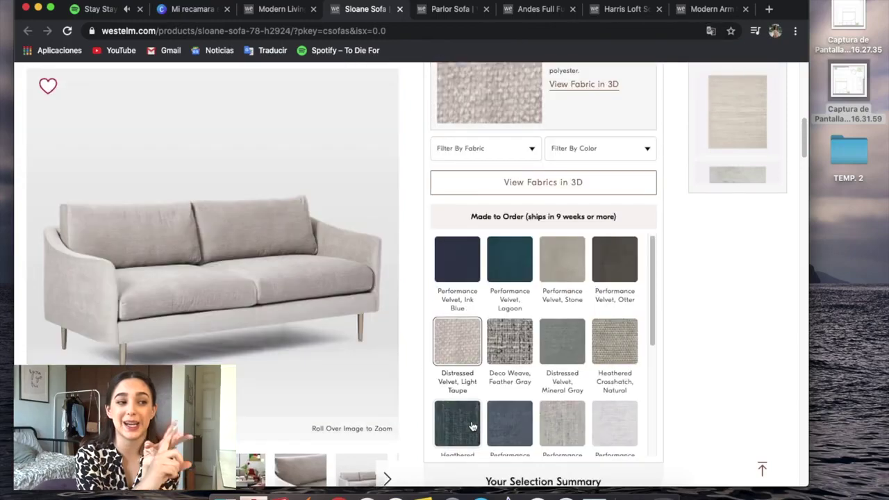
- Review the Parlor Sofa in the Stone White linen fabric
click(448, 9)
scroll(595, 373, down, 5)
scroll(595, 374, down, 2)
scroll(595, 373, down, 2)
click(458, 282)
scroll(487, 292, down, 3)
click(456, 275)
scroll(456, 275, down, 5)
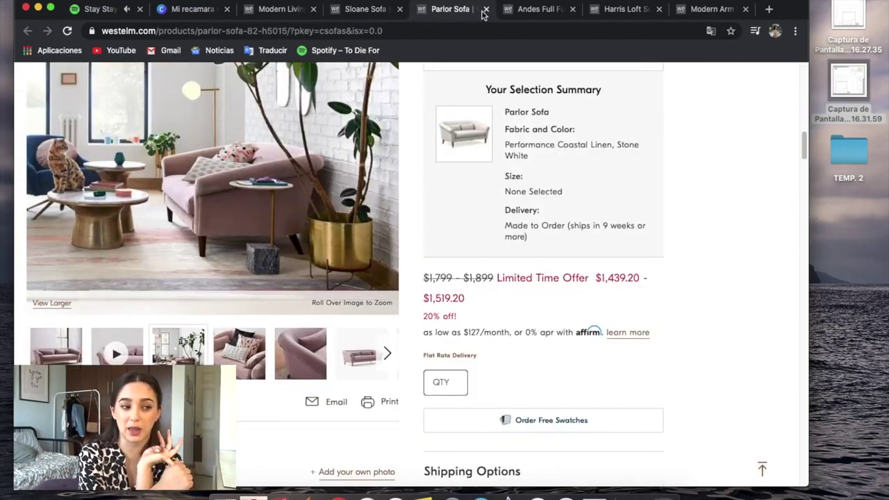
- Close the Parlor Sofa, Andes Full Futon and Harris Loft Sofa tabs, keeping the Sloane Sofa
click(486, 9)
scroll(363, 221, down, 5)
scroll(364, 221, down, 5)
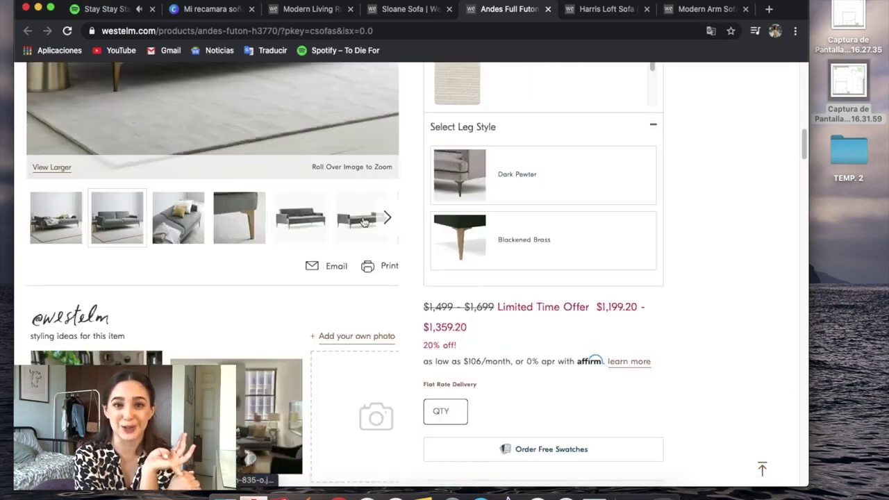
scroll(364, 221, up, 5)
scroll(486, 347, up, 2)
click(406, 9)
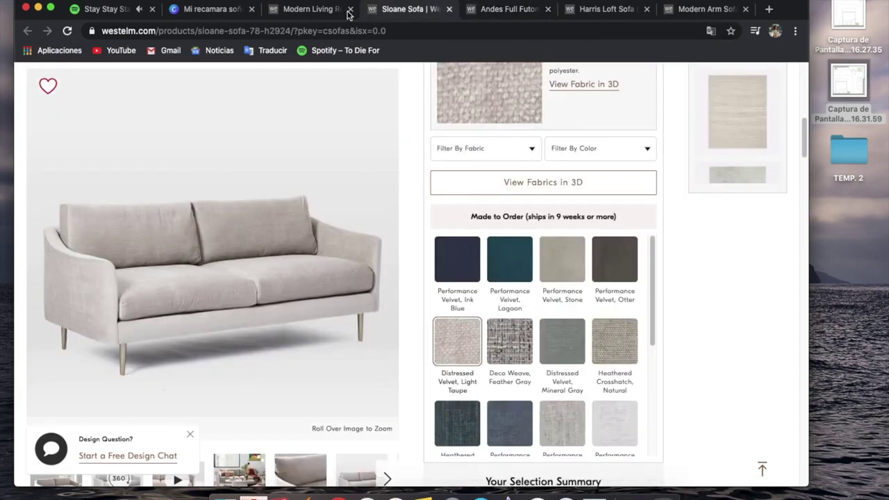
click(548, 9)
click(514, 9)
- Close the Modern Arm Sofa tab and bring up options for the Sloane Sofa photo
click(631, 9)
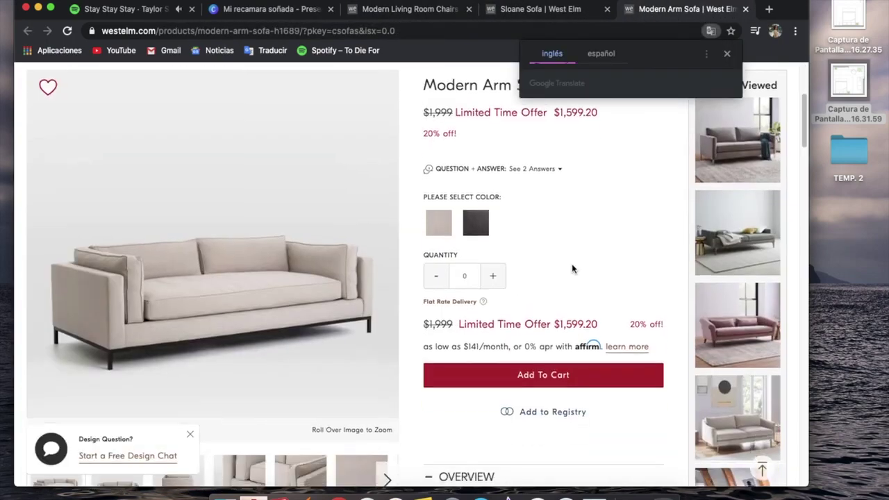
scroll(572, 269, down, 3)
click(745, 9)
scroll(487, 313, up, 2)
scroll(243, 334, down, 4)
scroll(250, 305, up, 2)
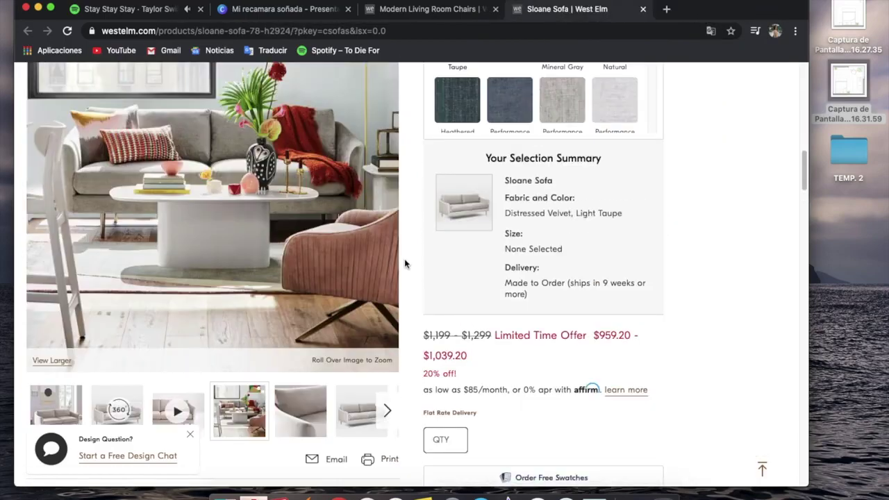
right_click(299, 274)
- Drop the Sloane Sofa photo onto page 8, flip it horizontally, shift it right, then close its tab
click(417, 248)
drag(417, 249, 679, 308)
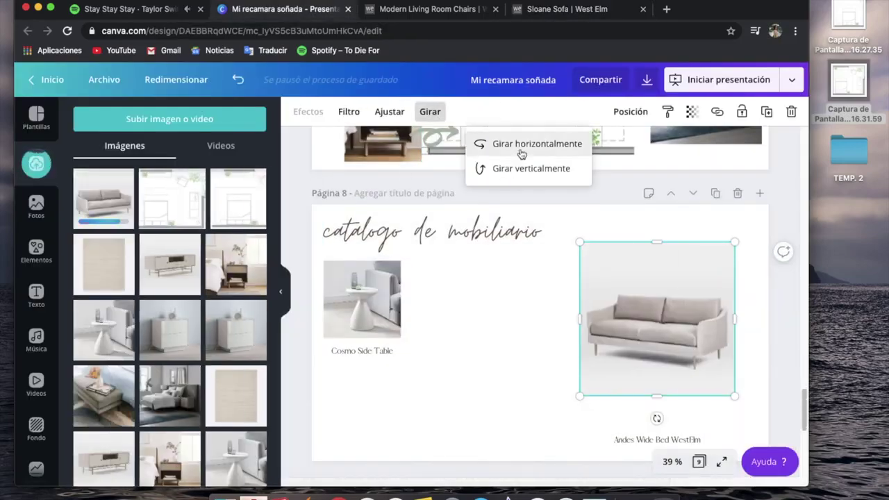
click(522, 144)
drag(623, 325, 647, 321)
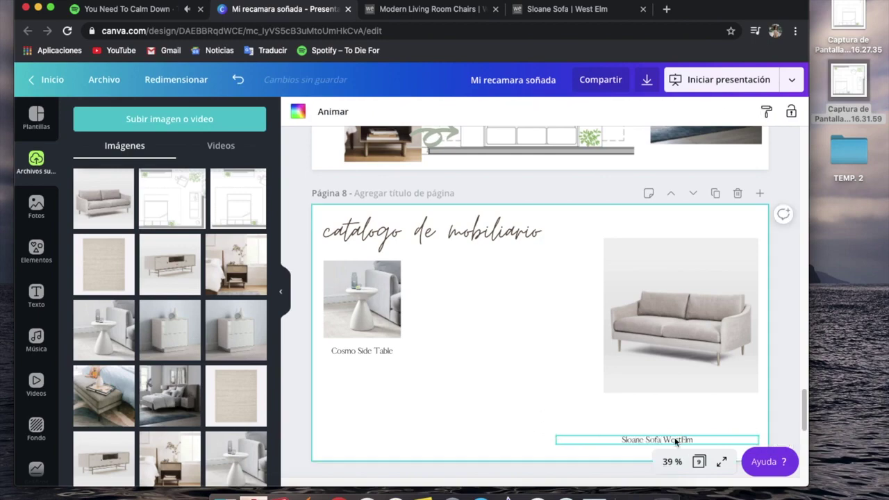
click(580, 11)
key(super+w)
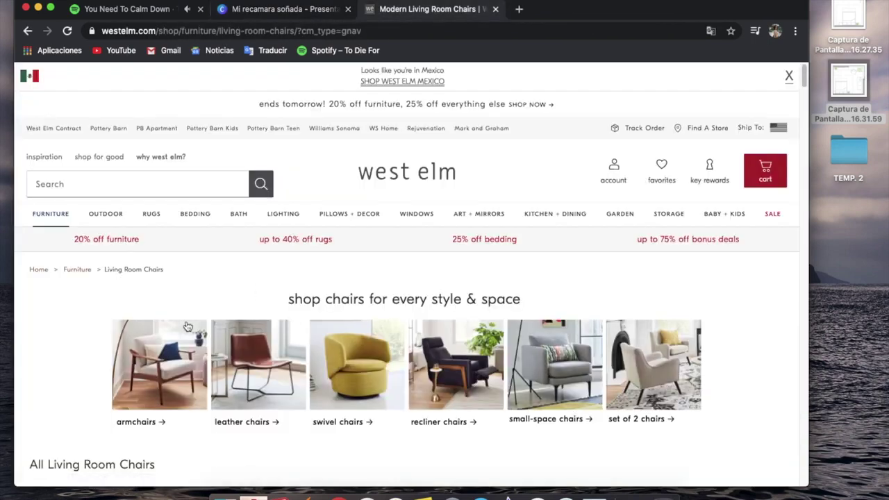
- Browse down through the West Elm living room chairs listing
scroll(188, 327, down, 10)
scroll(299, 214, down, 5)
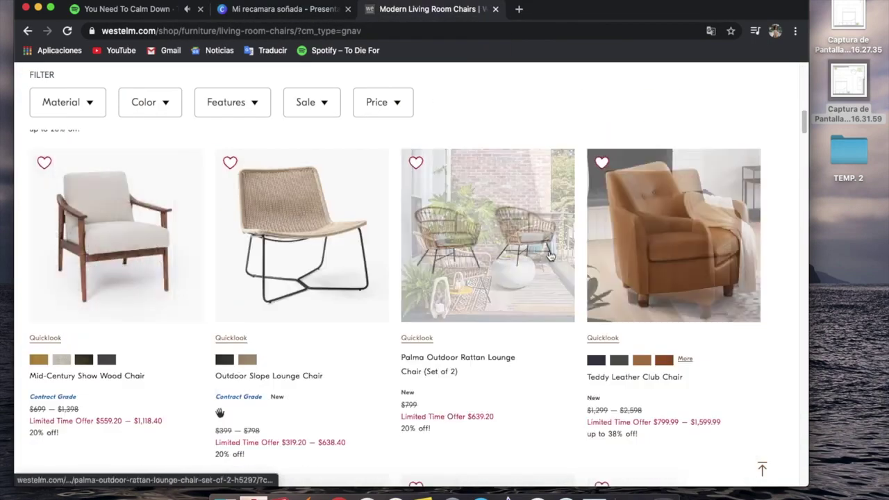
scroll(625, 313, down, 5)
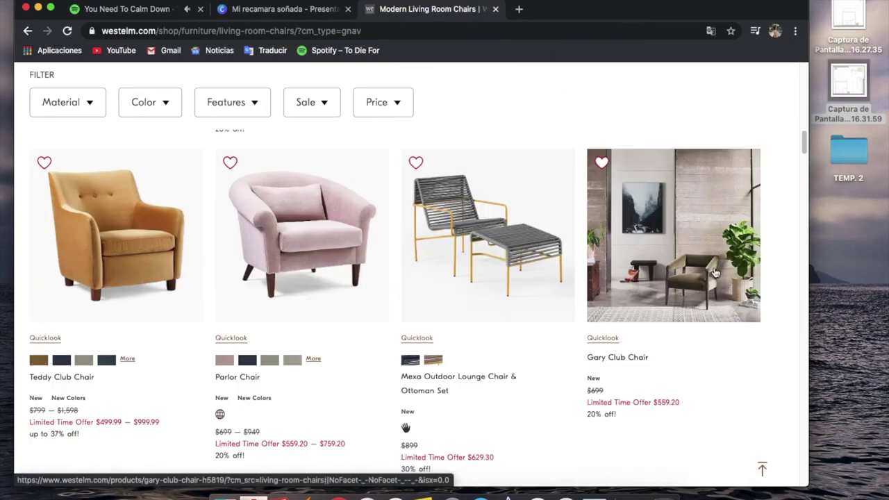
scroll(632, 347, down, 4)
scroll(638, 360, down, 4)
scroll(638, 361, down, 6)
drag(118, 298, 586, 22)
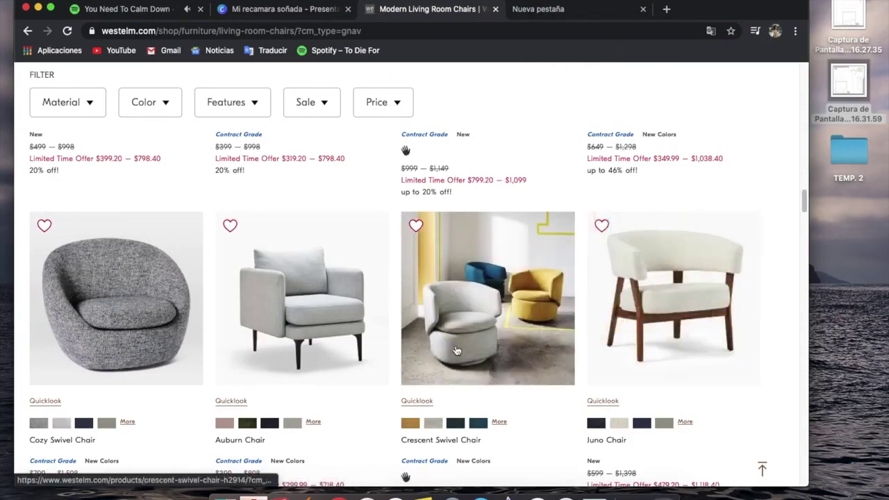
scroll(779, 312, down, 5)
drag(118, 299, 604, 31)
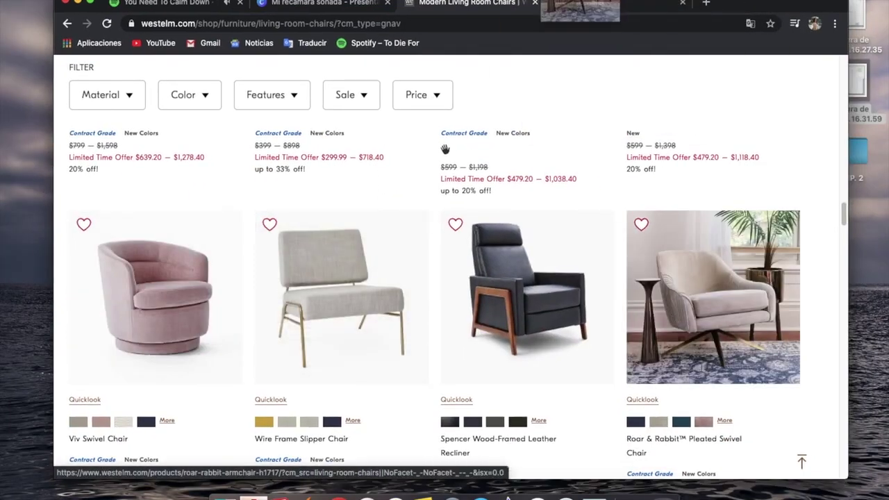
scroll(733, 325, down, 4)
scroll(733, 325, down, 5)
scroll(760, 267, down, 4)
scroll(760, 266, down, 5)
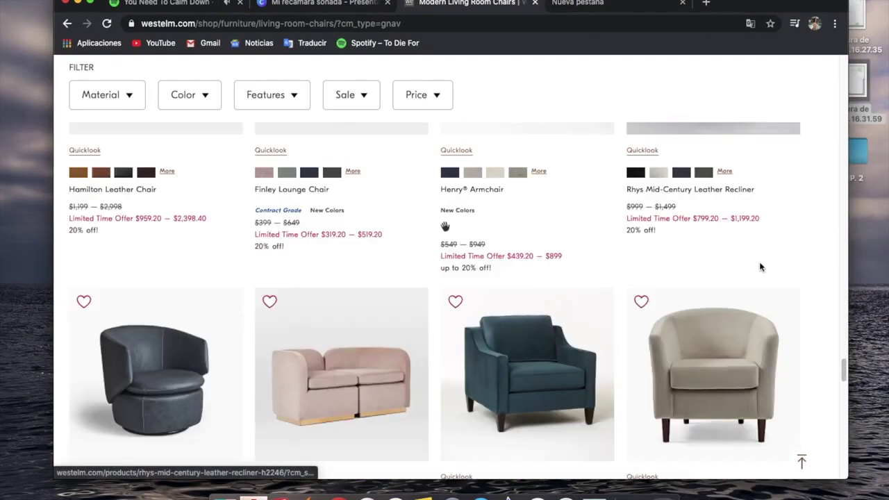
scroll(715, 278, down, 3)
scroll(671, 298, down, 5)
scroll(542, 309, down, 5)
scroll(697, 287, up, 10)
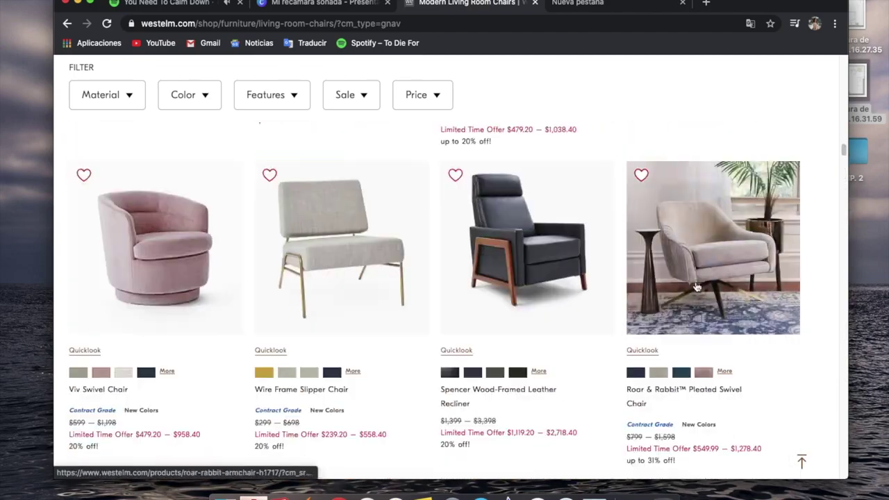
scroll(764, 326, up, 5)
scroll(798, 367, down, 3)
scroll(416, 313, up, 2)
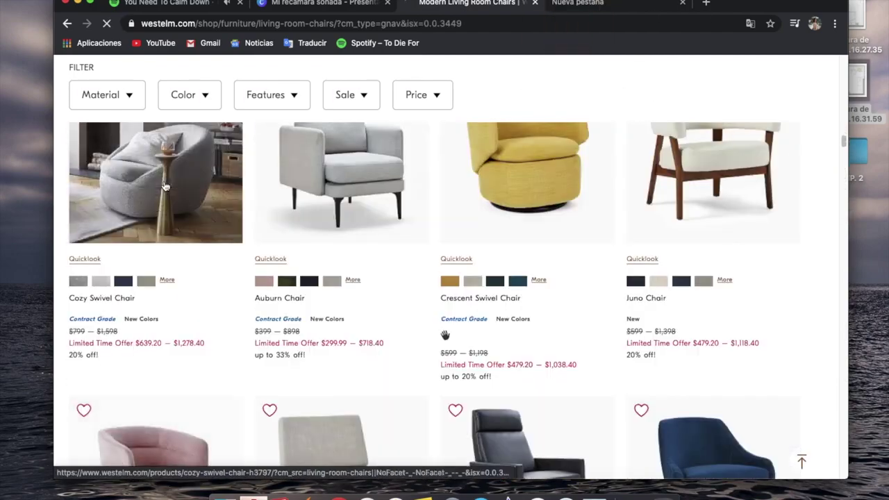
- Look at the Cozy Swivel Chair page, then return to the chairs listing
click(156, 174)
click(683, 2)
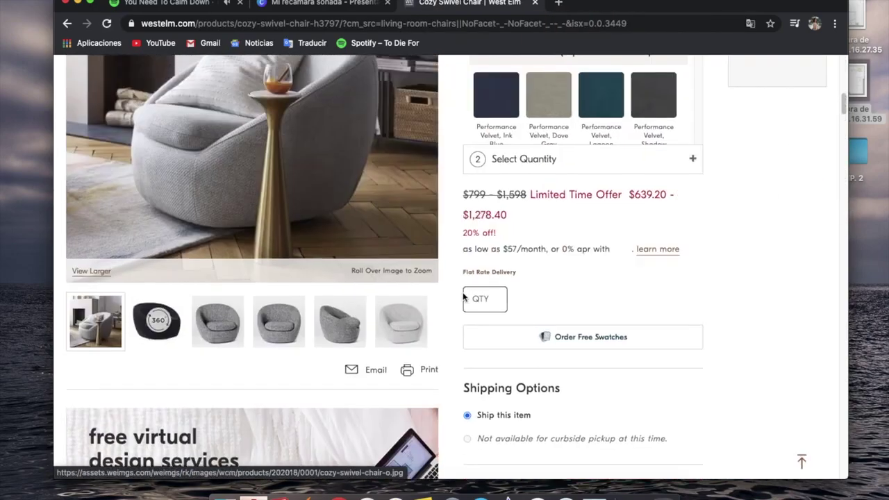
key(alt+Left)
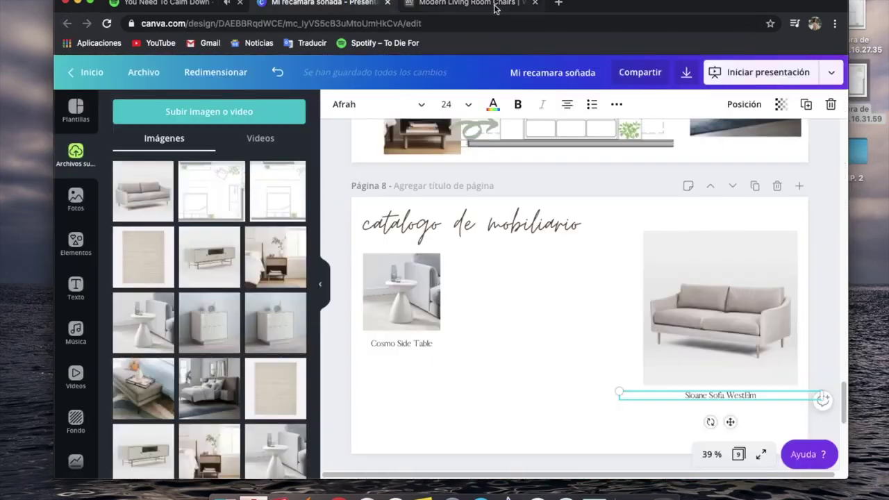
scroll(142, 350, down, 4)
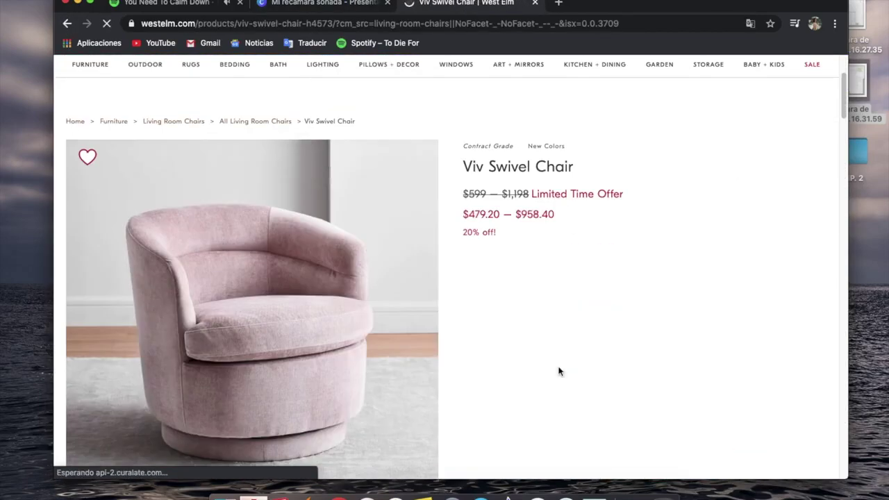
scroll(558, 371, down, 2)
- Check the Viv Swivel Chair's enlarged photo in Ink Blue velvet, then return to the listing
click(651, 271)
scroll(483, 352, down, 4)
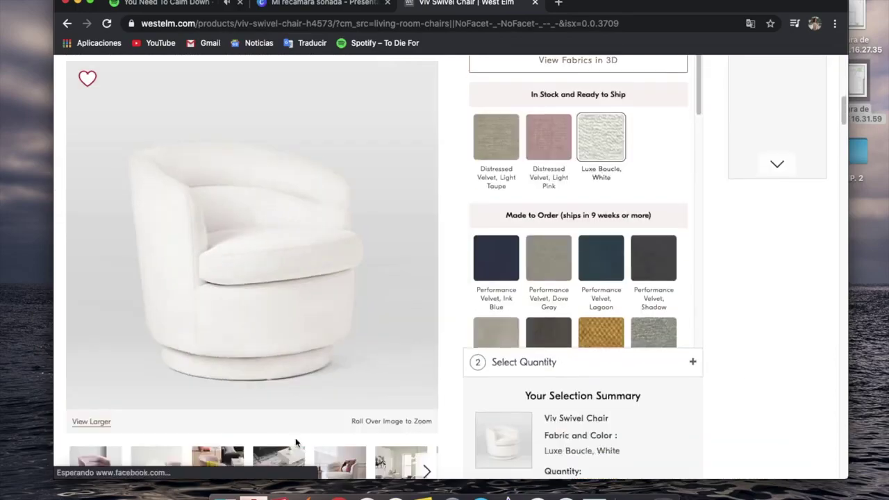
right_click(271, 240)
click(317, 341)
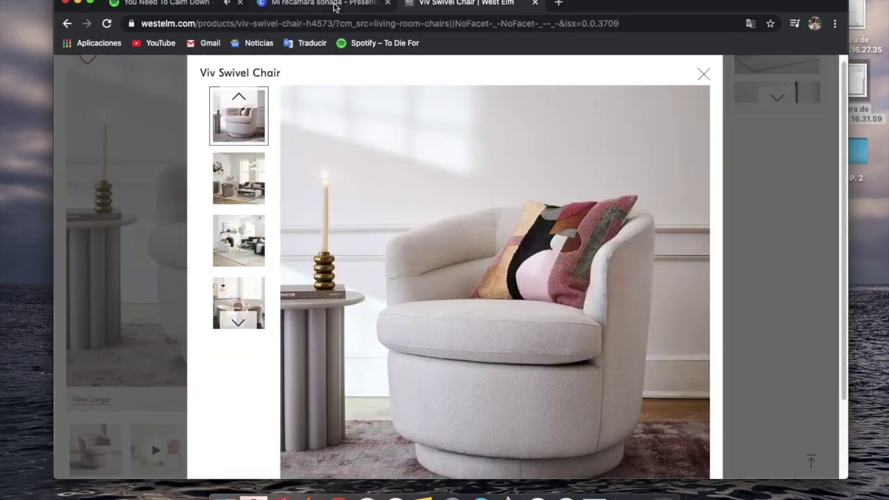
key(ctrl+v)
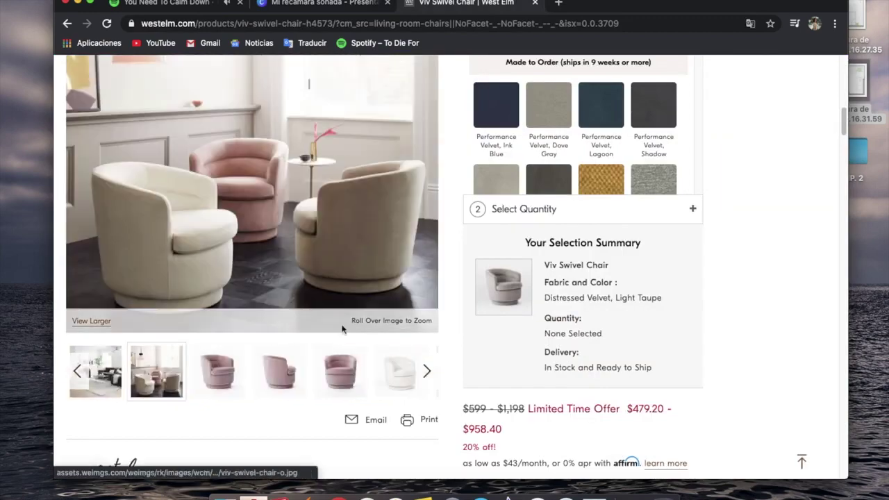
click(493, 107)
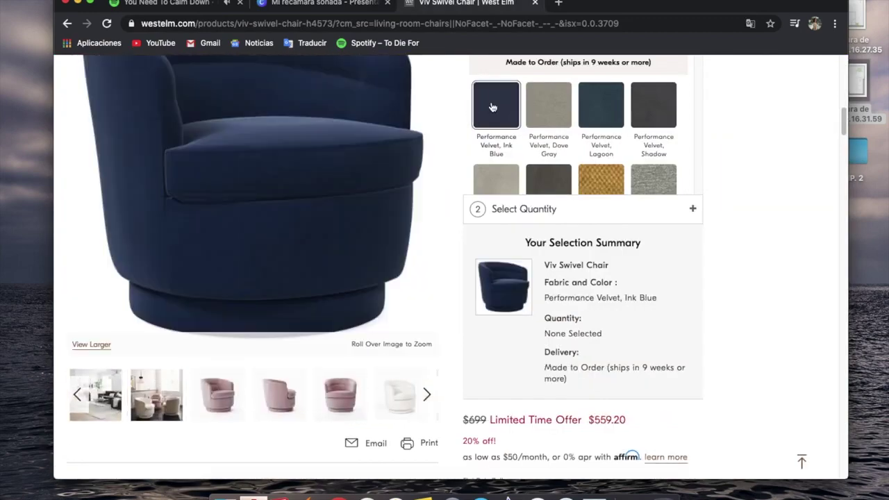
key(super+Left)
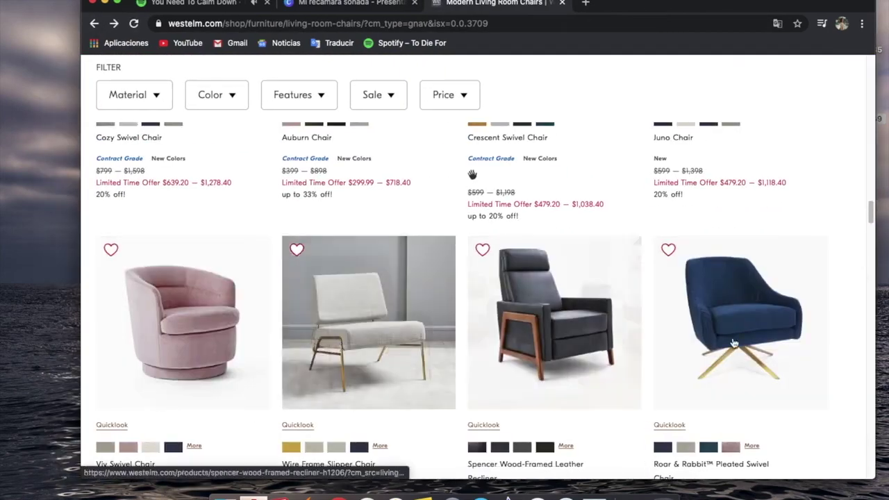
- Open the Roar & Rabbit Pleated Swivel Chair page and compare it against the Canva design
click(701, 327)
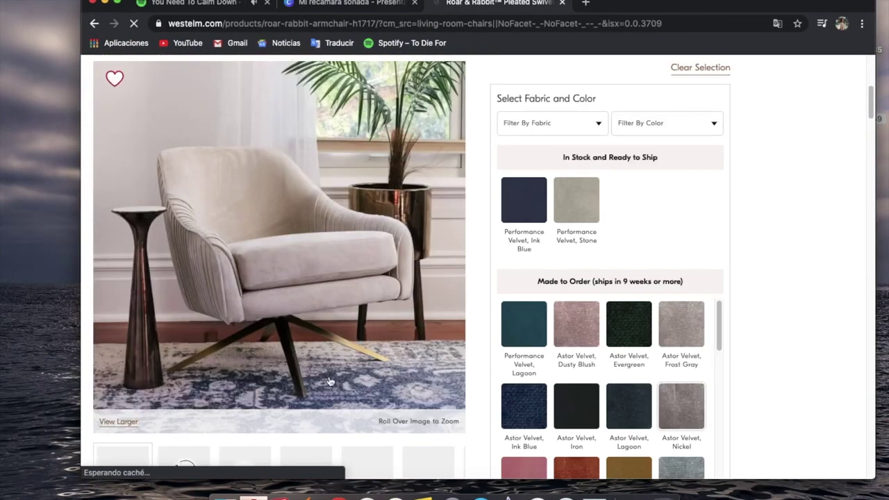
scroll(504, 391, down, 5)
scroll(504, 391, up, 2)
scroll(306, 442, up, 3)
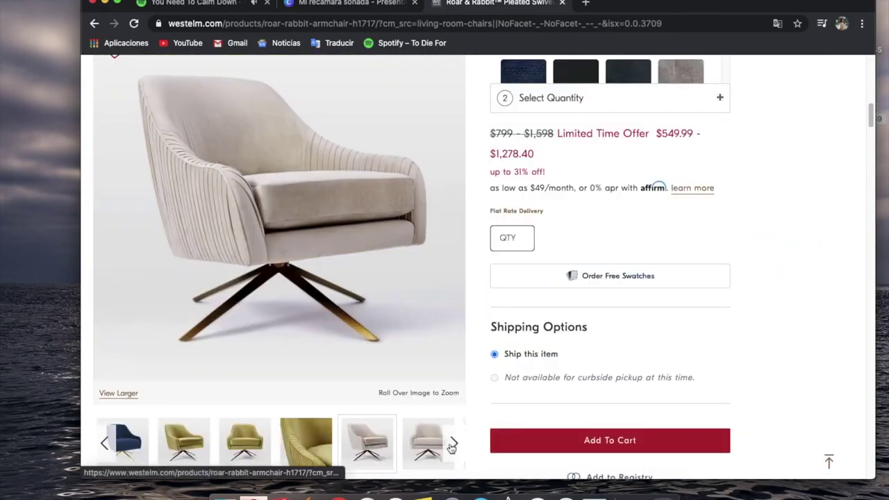
scroll(305, 443, down, 1)
scroll(361, 455, down, 3)
scroll(417, 284, up, 1)
key(ctrl+shift+Tab)
scroll(548, 347, up, 3)
key(ctrl+Tab)
scroll(732, 204, down, 3)
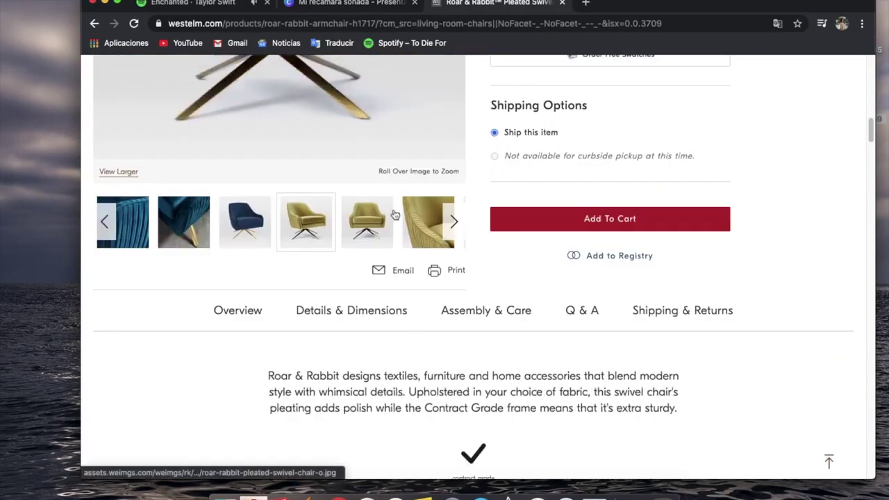
scroll(731, 204, up, 6)
- Copy the Stone-fabric Roar & Rabbit chair photo and paste it onto Canva page 8
click(576, 112)
right_click(328, 144)
click(210, 242)
click(210, 242)
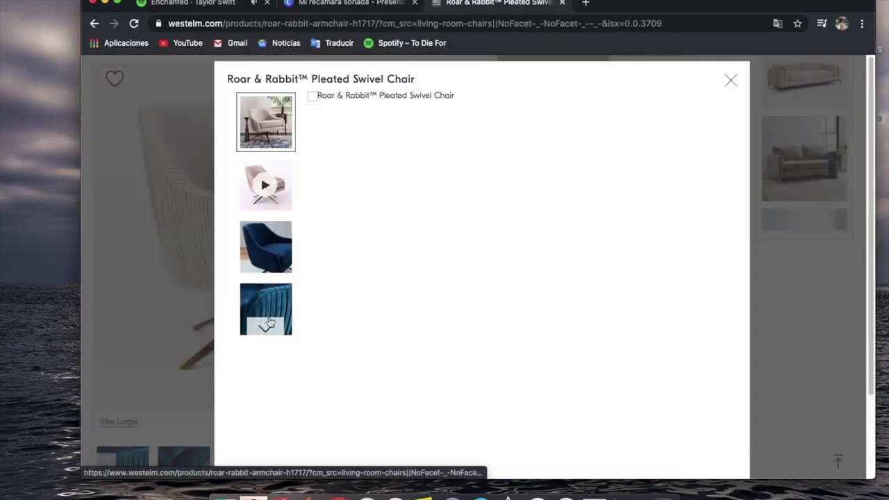
right_click(484, 291)
key(Escape)
click(280, 204)
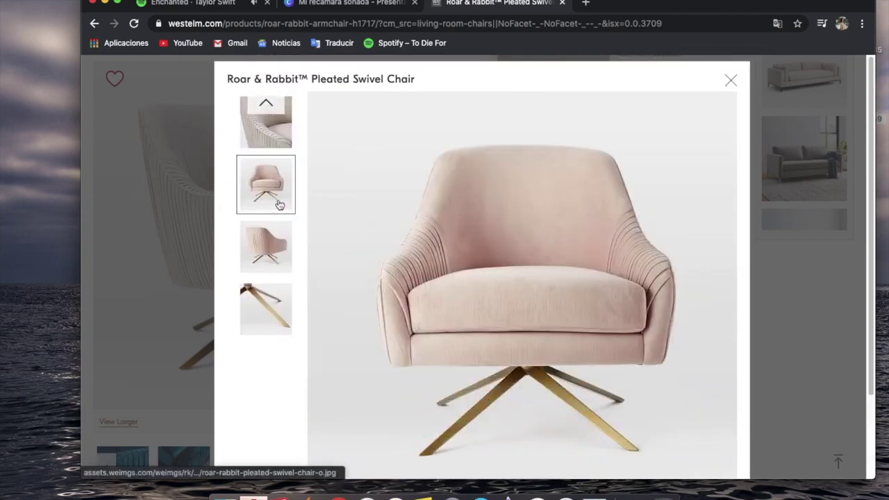
key(ctrl+shift+Tab)
key(ctrl+v)
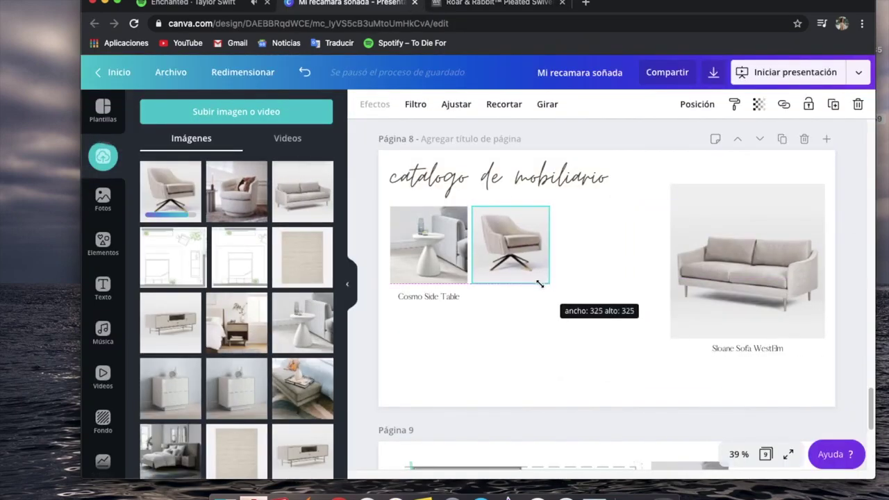
- Crop the chair photo on page 8 and caption it 'Roar & Rabbit West Elm'
double_click(540, 281)
click(575, 383)
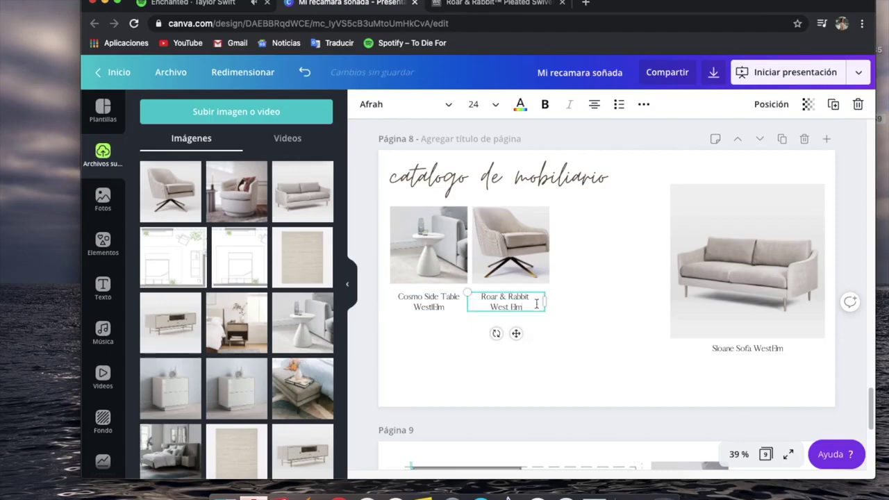
click(494, 6)
mouse_move(117, 206)
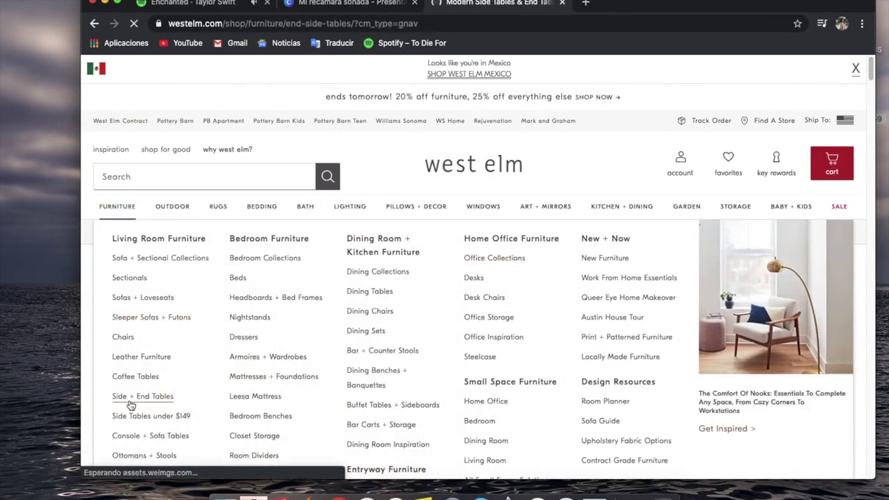
- From the side tables listing, open the Fluted Side Table and the Hera Side Table in their own tabs
scroll(130, 405, down, 5)
scroll(278, 417, down, 5)
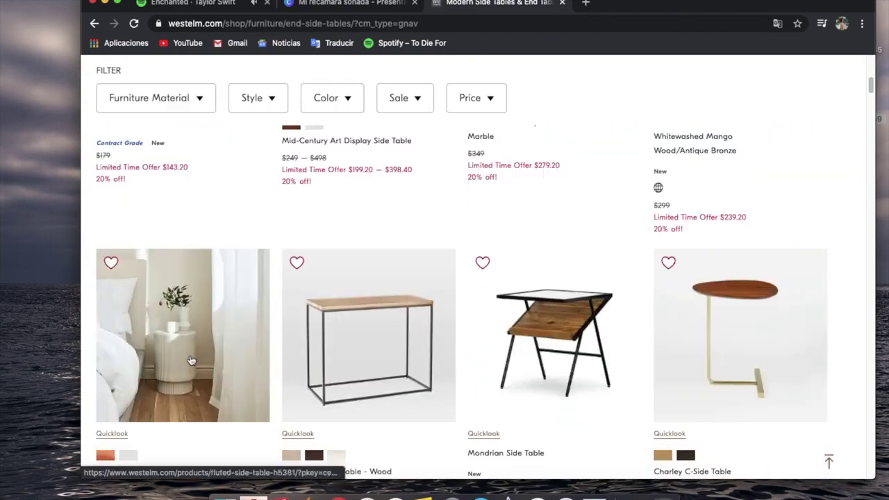
super+click(183, 334)
scroll(673, 392, down, 5)
scroll(716, 378, down, 5)
scroll(765, 365, down, 5)
scroll(820, 347, down, 5)
scroll(845, 336, down, 5)
scroll(844, 336, down, 4)
scroll(845, 336, down, 4)
scroll(845, 337, down, 3)
mouse_move(399, 344)
mouse_down()
mouse_move(638, 138)
mouse_move(732, 4)
mouse_up()
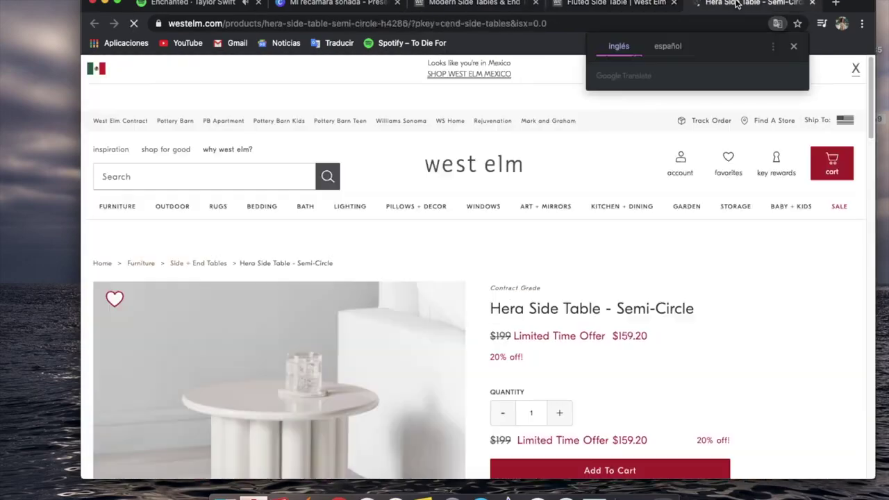
click(479, 3)
- Look over the Hera Side Table - Semi-Circle product page
scroll(695, 327, down, 5)
scroll(729, 330, down, 5)
scroll(771, 347, down, 5)
scroll(811, 368, down, 5)
scroll(831, 360, down, 2)
scroll(820, 350, down, 5)
scroll(817, 336, down, 4)
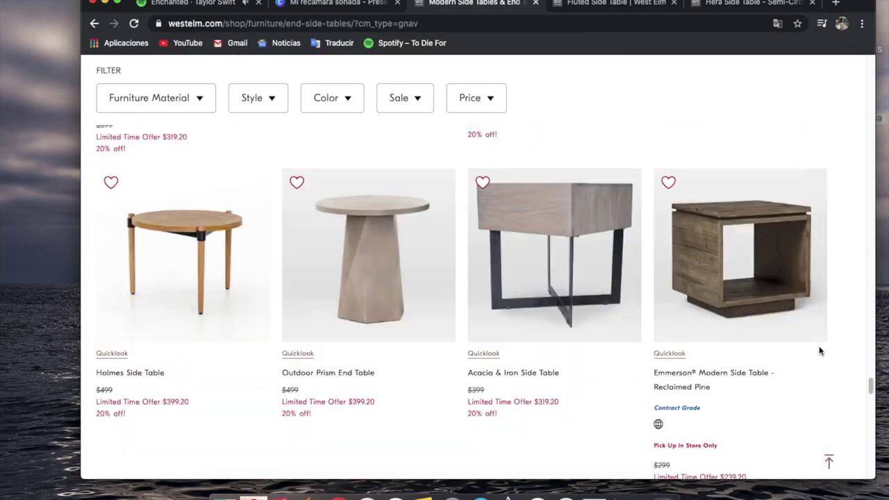
scroll(764, 403, down, 4)
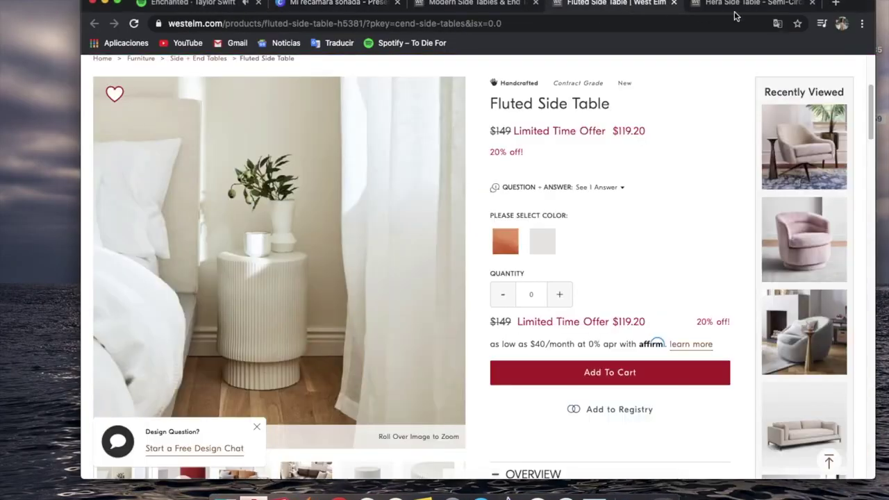
click(702, 16)
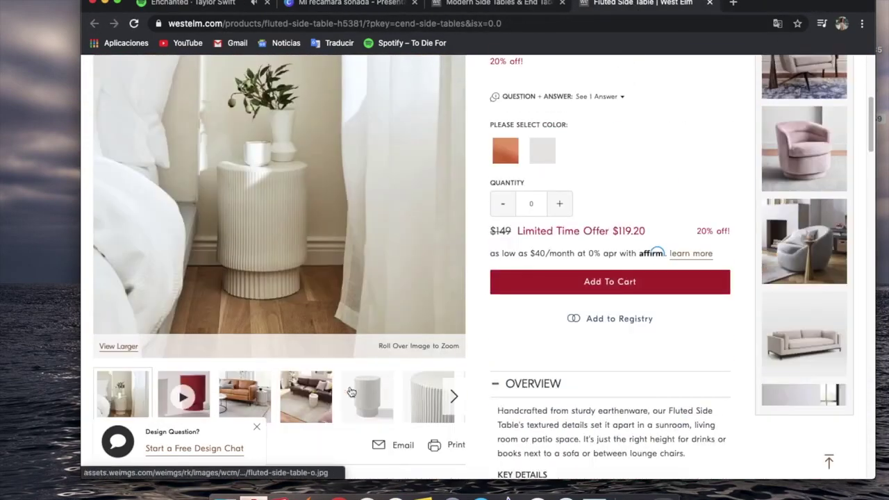
- Enlarge and copy the white Fluted Side Table photo, then paste it onto Canva page 8
click(351, 392)
click(395, 139)
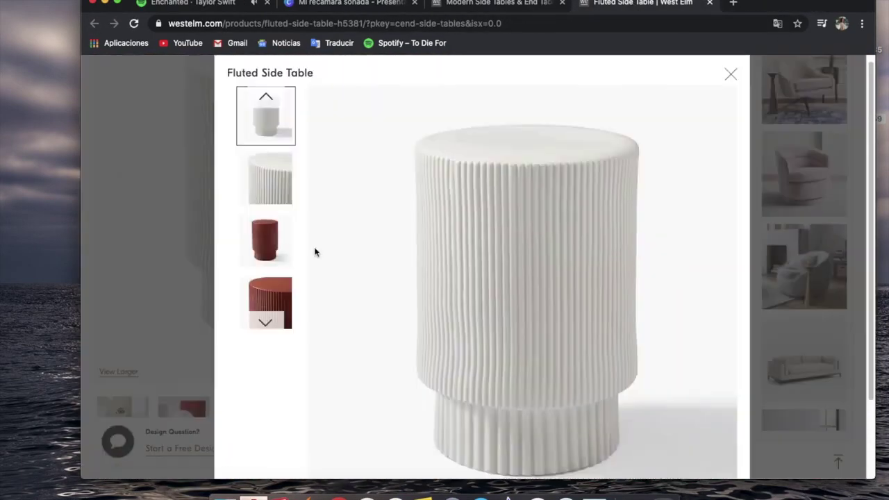
right_click(462, 286)
click(517, 320)
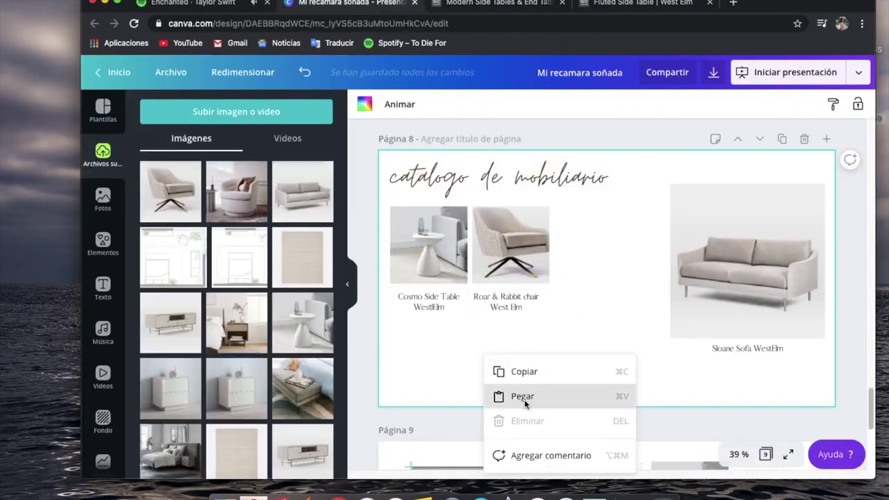
click(522, 397)
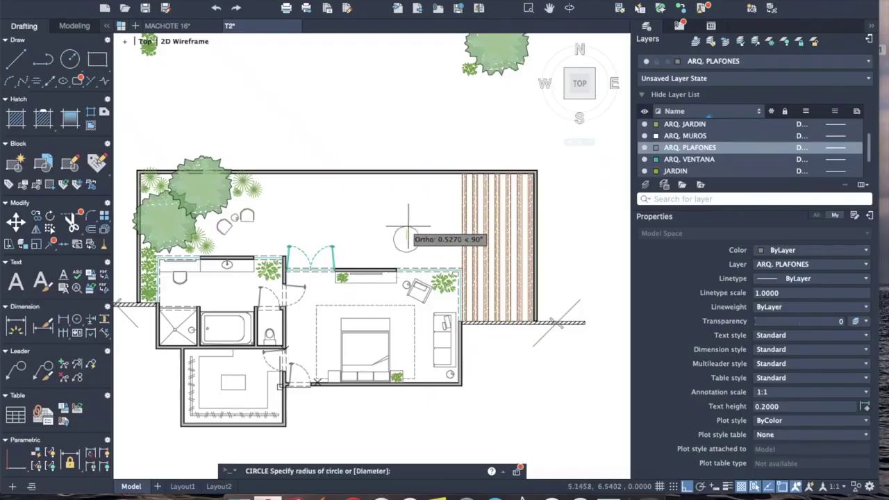
- Scroll Canva page 8 to check the side table photo beneath the Cosmo Side Table
scroll(317, 255, up, 2)
scroll(288, 311, up, 3)
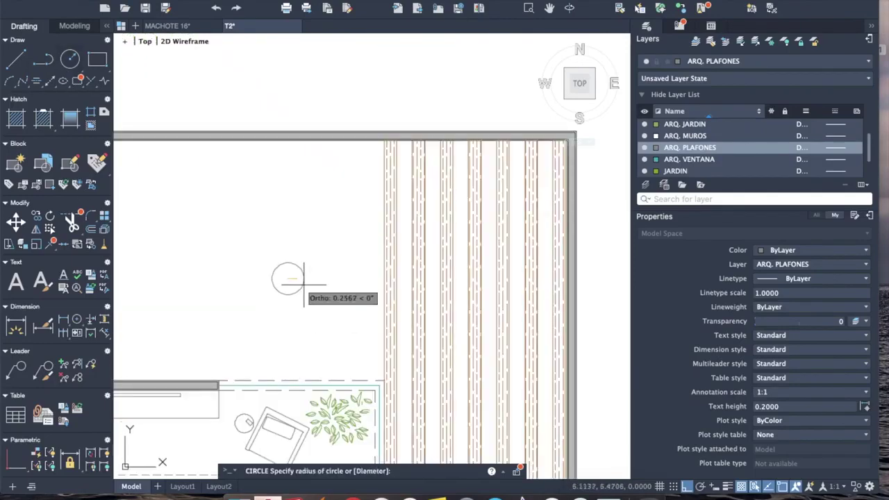
- Move the selected ceiling lines up and to the right in the plan
scroll(304, 284, down, 2)
click(279, 284)
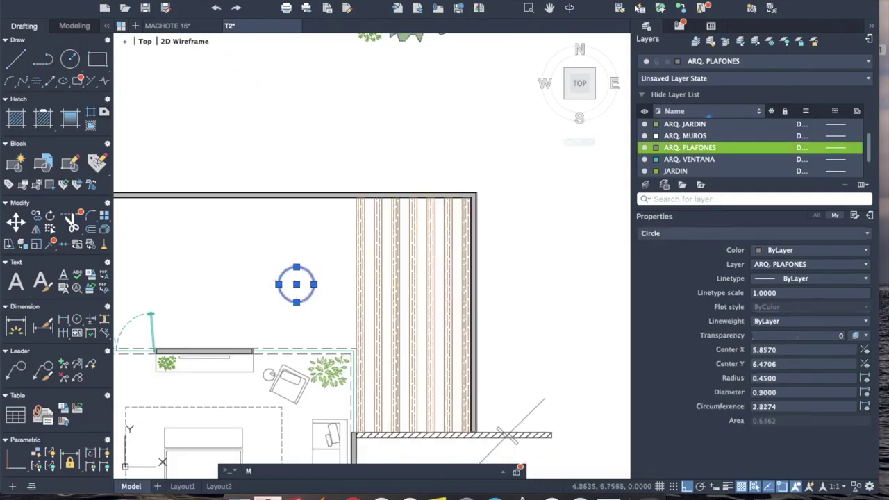
scroll(383, 243, up, 3)
click(422, 278)
scroll(423, 278, down, 4)
click(15, 222)
click(251, 166)
click(377, 149)
- Reposition the large garden tree up and to the right
scroll(378, 149, down, 4)
click(447, 298)
scroll(429, 202, up, 4)
click(429, 202)
text(s)
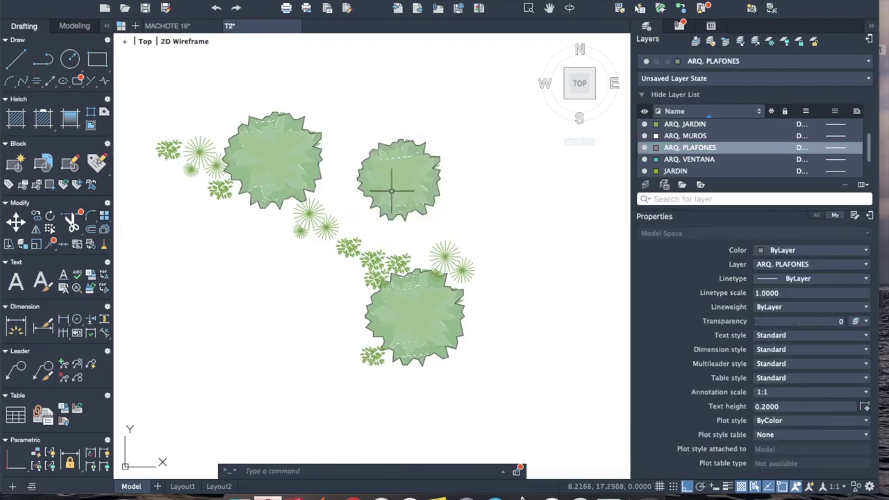
click(299, 142)
- Crossing-select all the trees and plants and move them into the garden area
drag(482, 426, 297, 172)
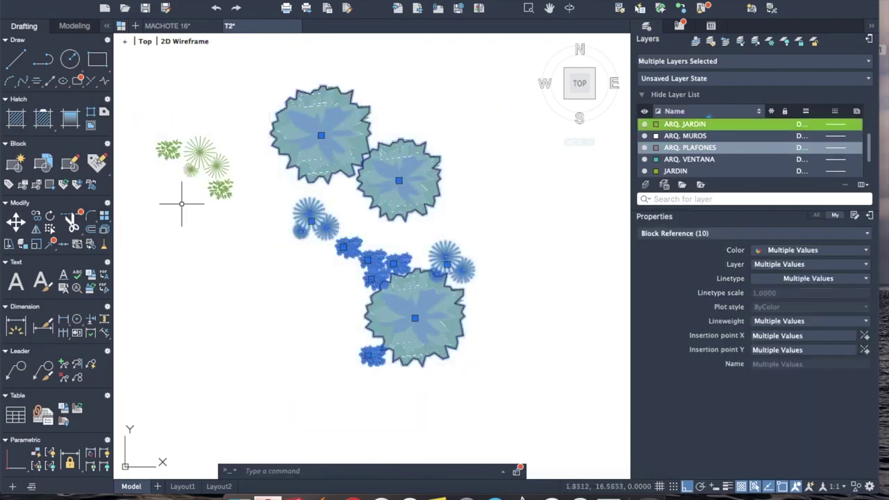
key(space)
click(296, 172)
scroll(506, 238, down, 3)
scroll(519, 262, up, 4)
click(307, 205)
- Copy and paste a small plant, placing it by the garden's upper wall corner
click(415, 204)
click(278, 238)
key(ctrl+c)
key(ctrl+v)
click(277, 242)
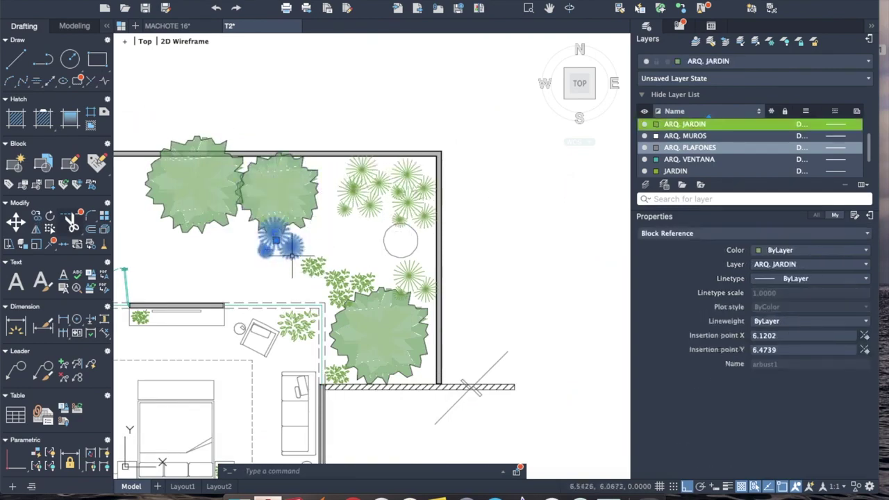
click(370, 172)
scroll(437, 173, up, 6)
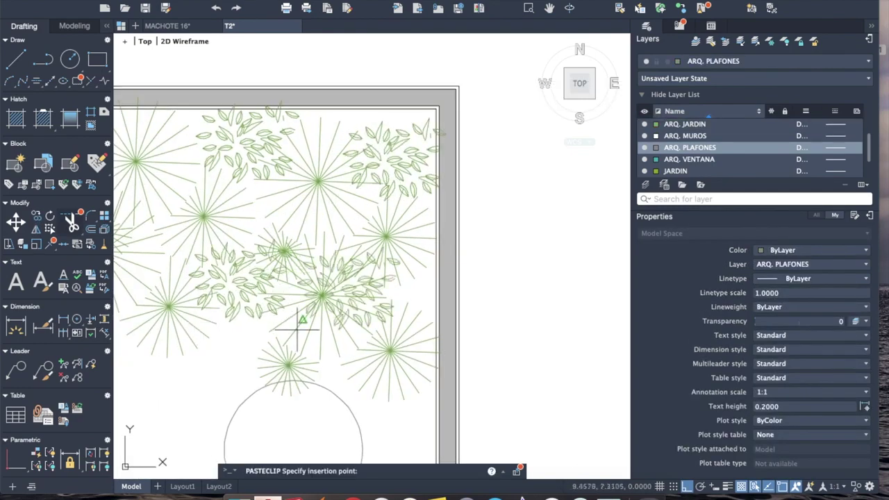
middle_drag(358, 410, 433, 301)
click(434, 299)
- Start moving the pasted plant with M, picking its base point
scroll(428, 243, down, 4)
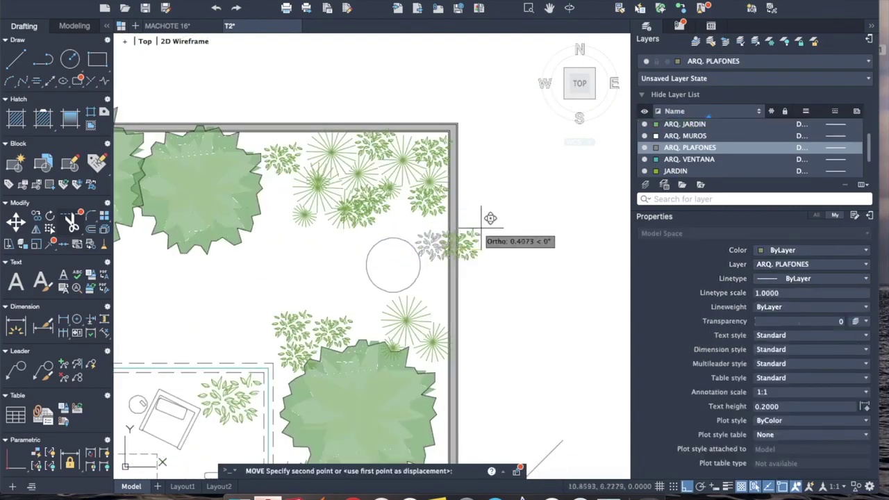
text(m)
key(Return)
click(506, 253)
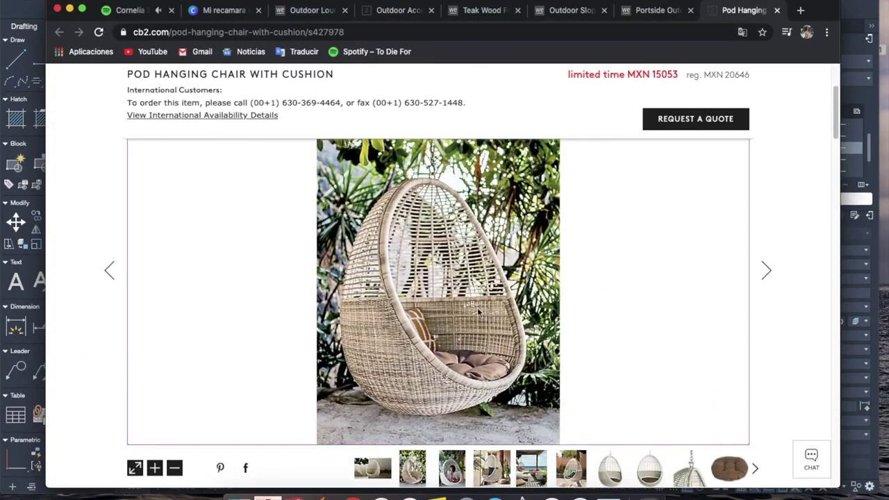
- Place the CB2 pod hanging chair photo over the sofa picture on the catalog page
click(235, 11)
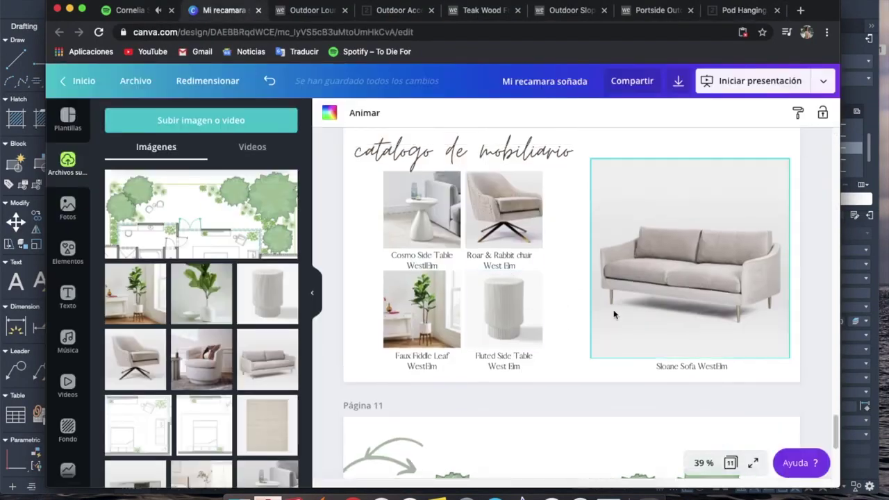
drag(599, 321, 473, 258)
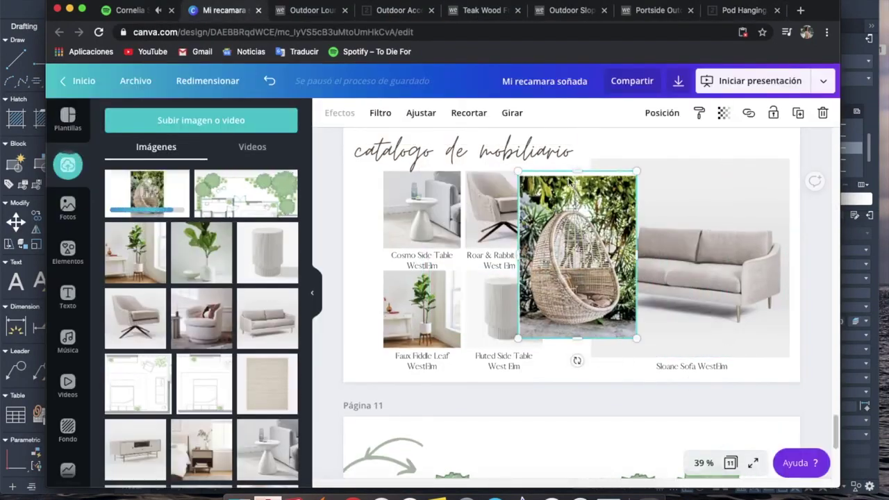
drag(599, 197, 715, 229)
drag(774, 323, 786, 347)
scroll(699, 313, up, 1)
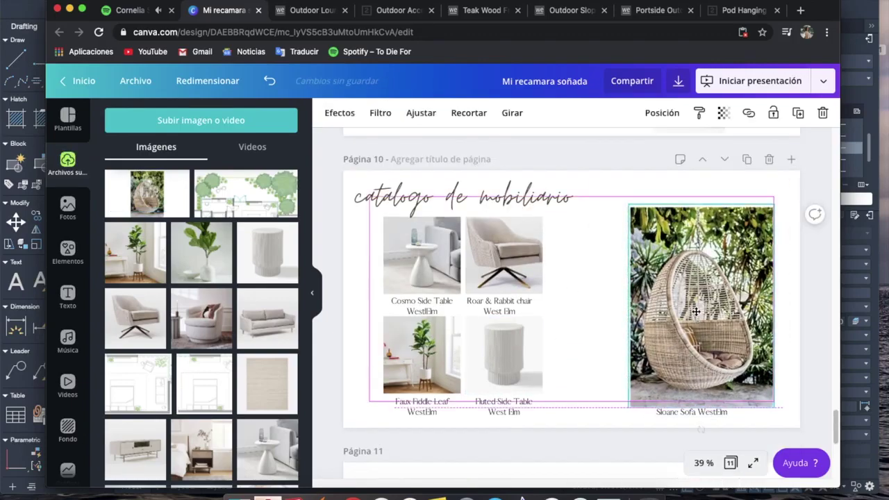
key(ctrl+z)
- Close the pod chair product page and copy the enlarged Portside bench photo
click(756, 14)
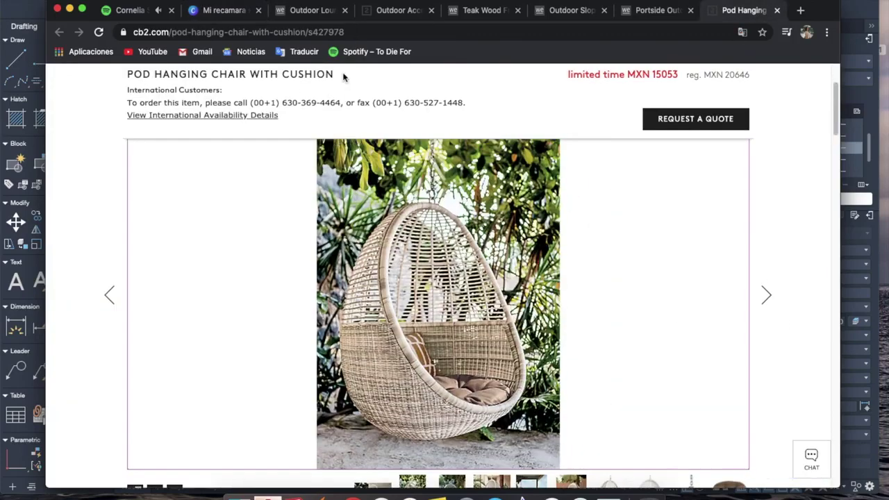
click(223, 10)
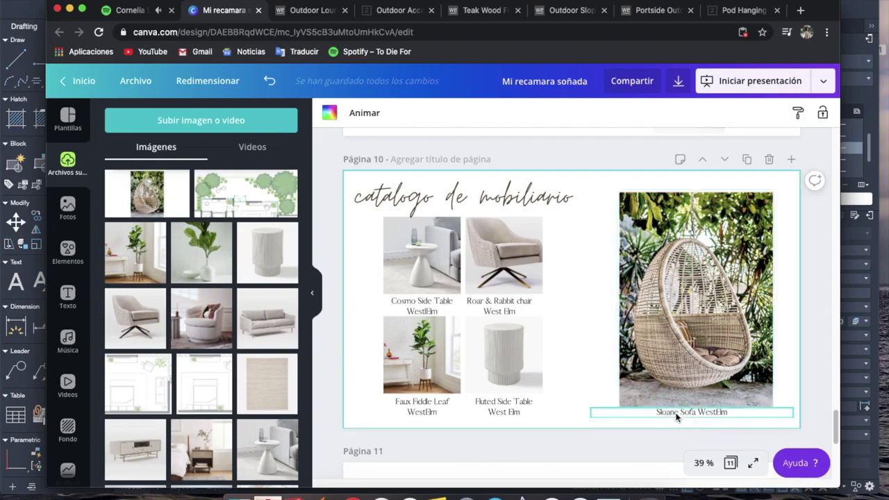
click(740, 10)
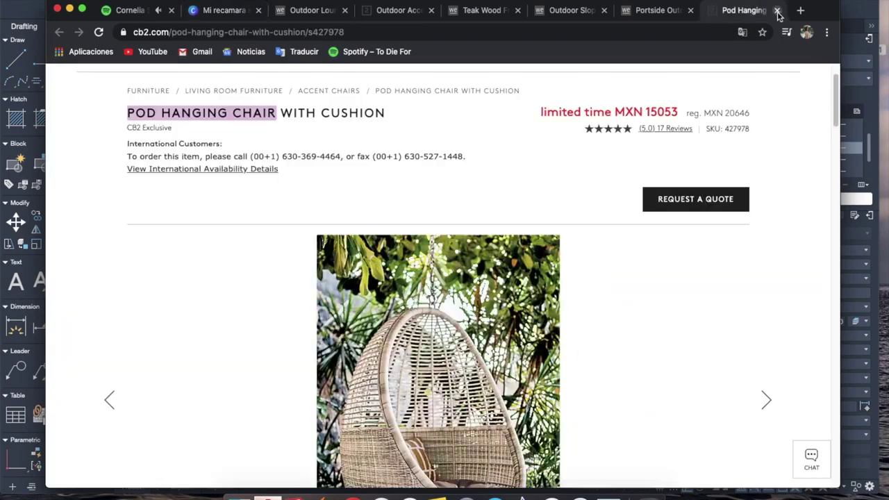
click(777, 10)
click(278, 278)
right_click(549, 309)
click(592, 340)
- Paste the Portside bench photo and shrink it into the Cosmo Side Table slot
click(236, 10)
key(ctrl+v)
drag(548, 298, 465, 298)
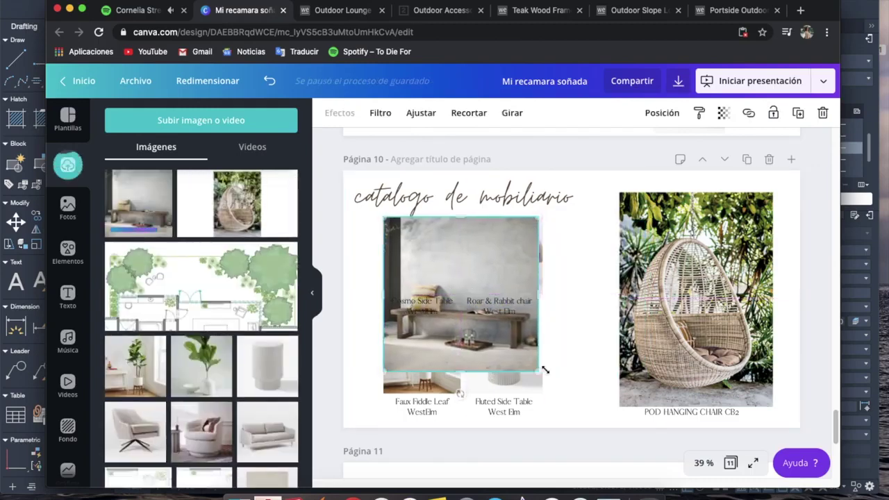
drag(540, 373, 447, 304)
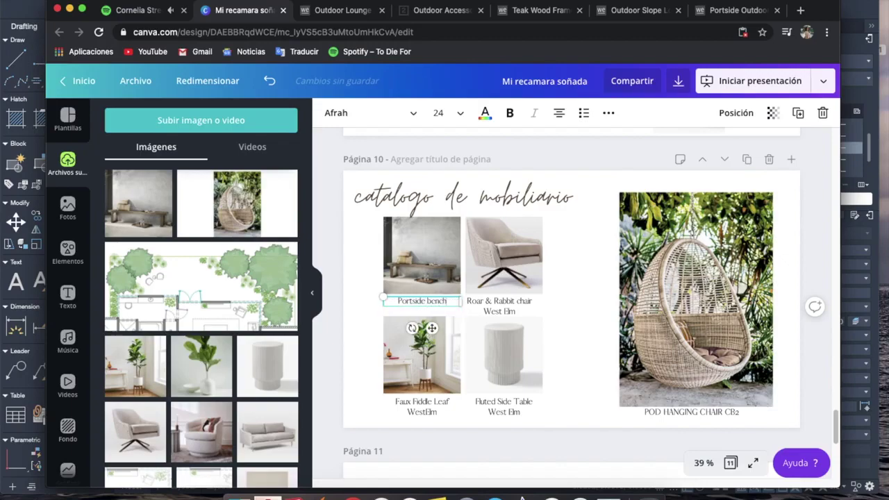
- Copy the outdoor lounge chair photo and fit it into the Roar & Rabbit chair slot
key(ctrl+9)
key(ctrl+w)
scroll(445, 278, down, 5)
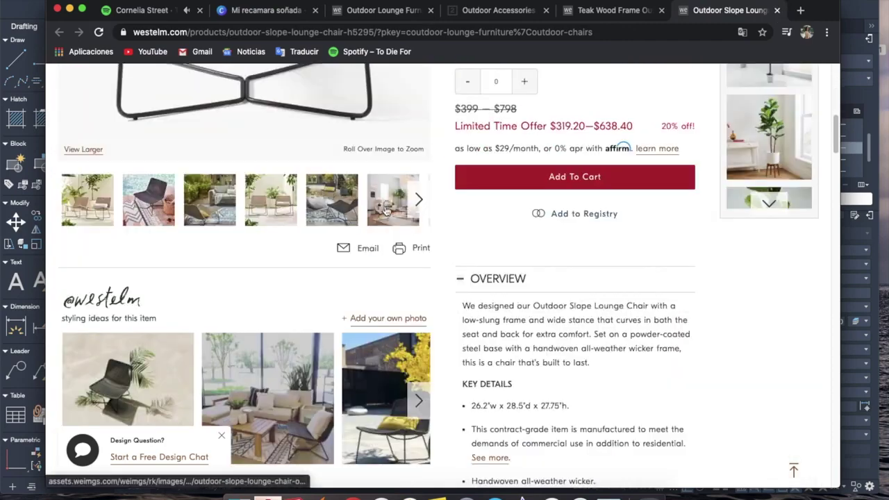
right_click(285, 134)
click(318, 194)
click(271, 11)
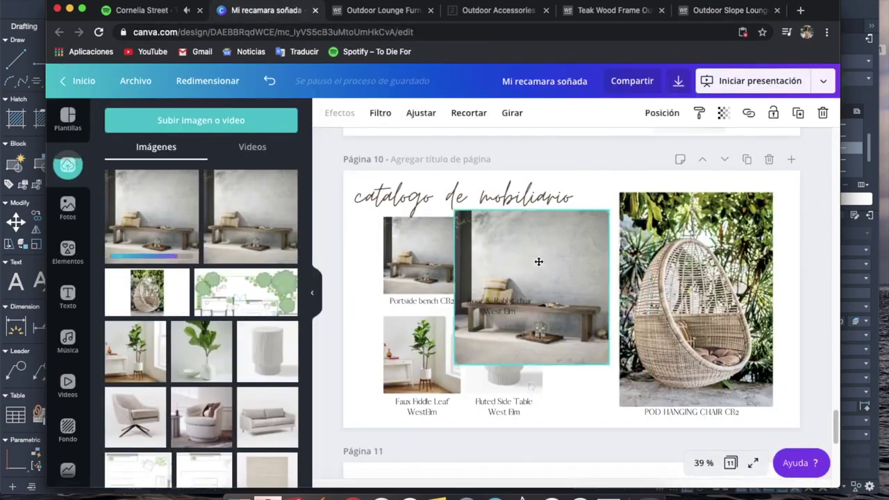
drag(616, 372, 525, 284)
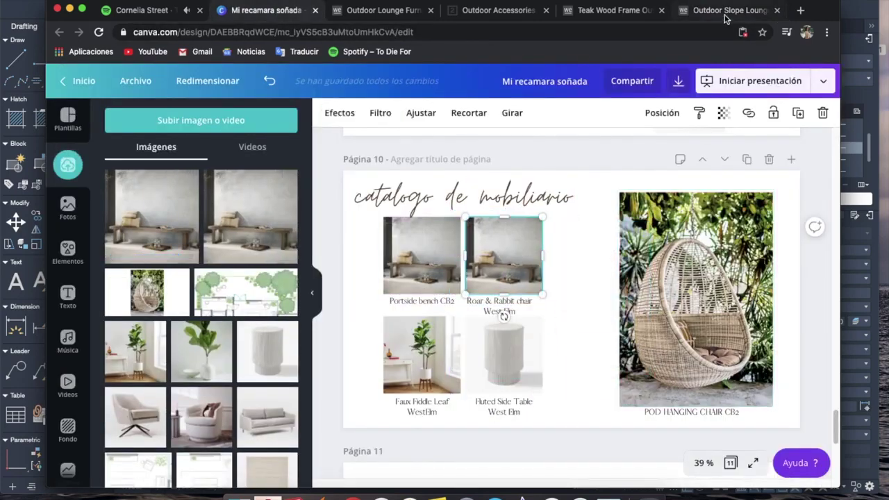
- Close the outdoor slope lounge chair page and bring up the teak wood frame sofa page
click(725, 14)
click(271, 10)
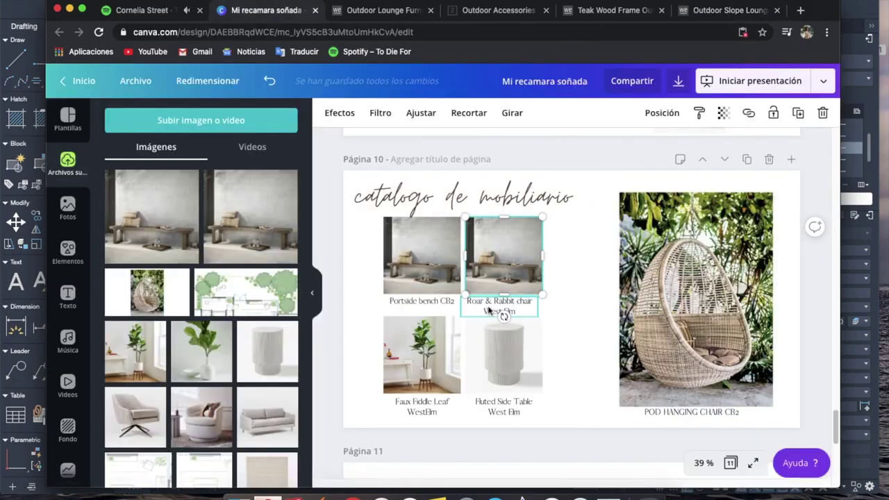
click(501, 306)
text(Slope Lounge Chair CB2)
click(777, 11)
click(715, 10)
click(580, 11)
click(715, 11)
scroll(357, 139, down, 3)
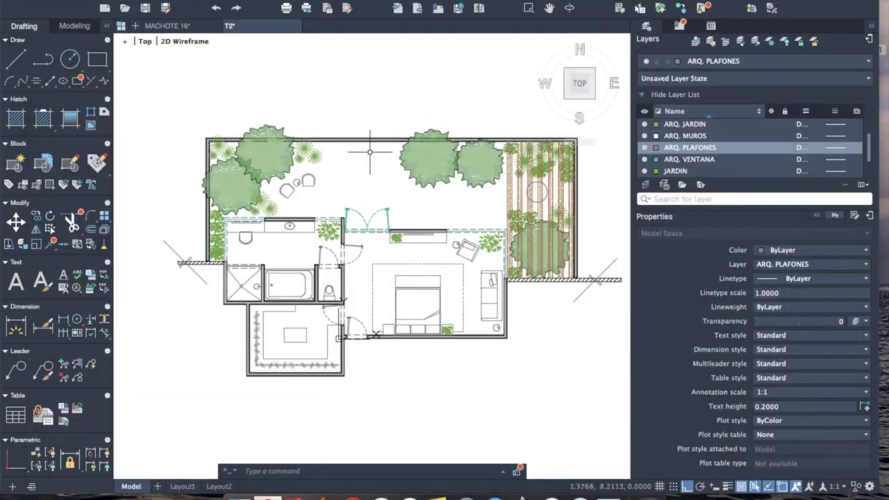
- Select the sofa and armchairs in the furniture drawing and paste them into the garden
scroll(317, 213, up, 3)
click(273, 176)
scroll(282, 218, down, 3)
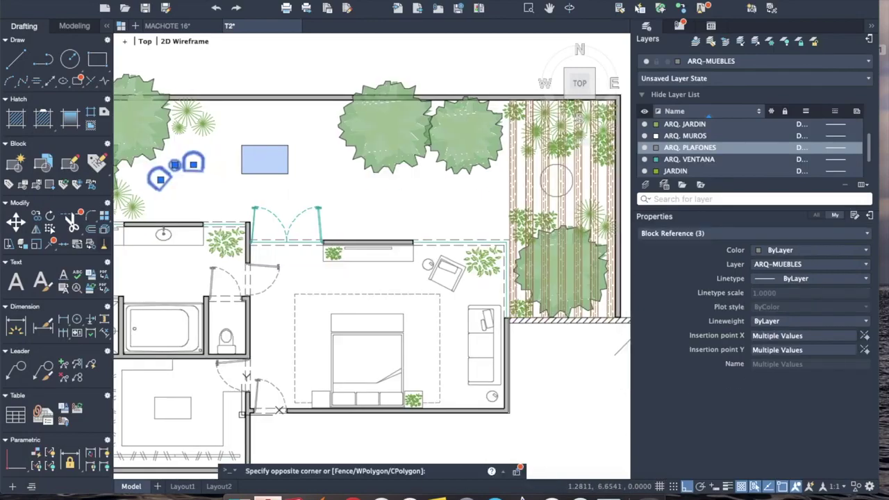
scroll(340, 208, up, 3)
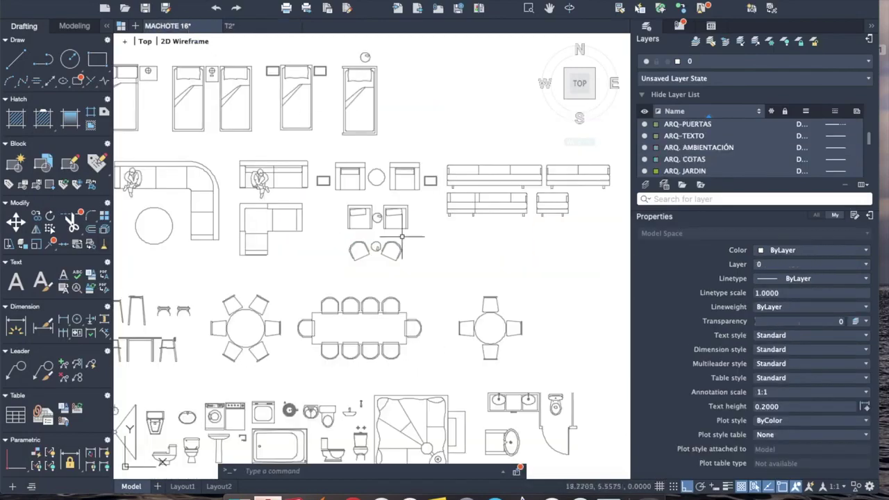
click(333, 218)
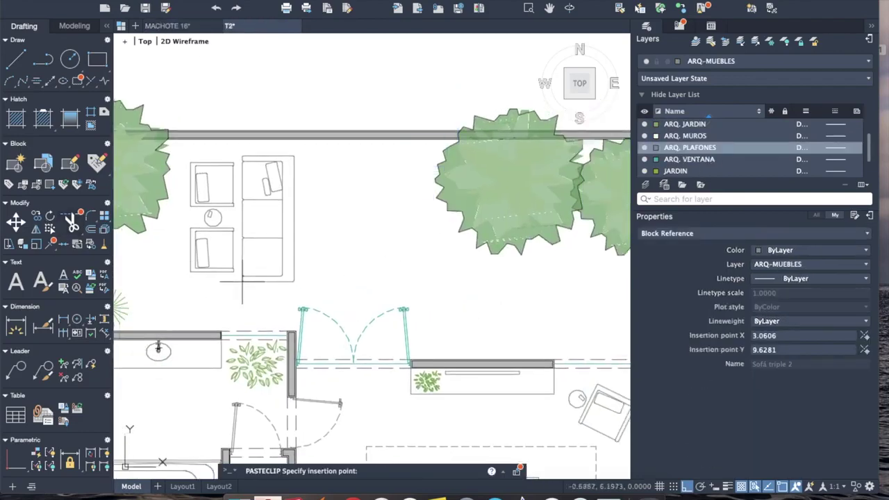
click(256, 275)
- Shift the sofa further right and window-select the armchairs to move them into place
click(400, 76)
click(184, 156)
click(271, 278)
key(space)
click(281, 201)
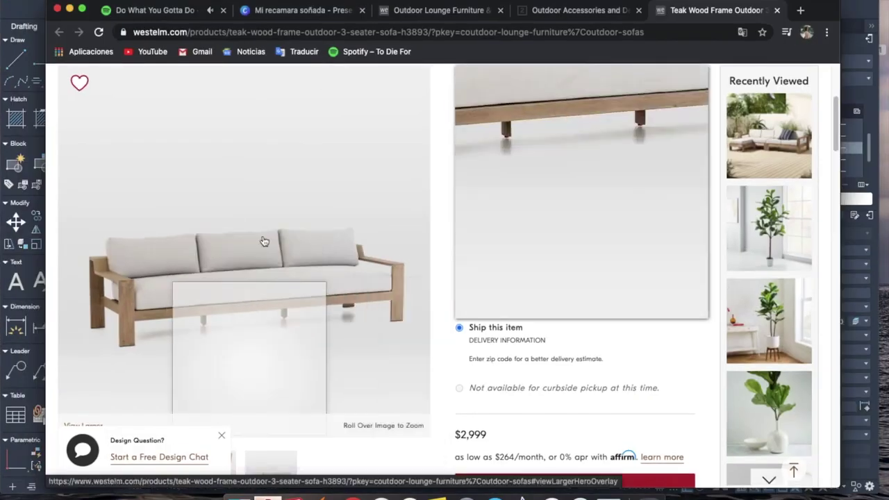
right_click(220, 252)
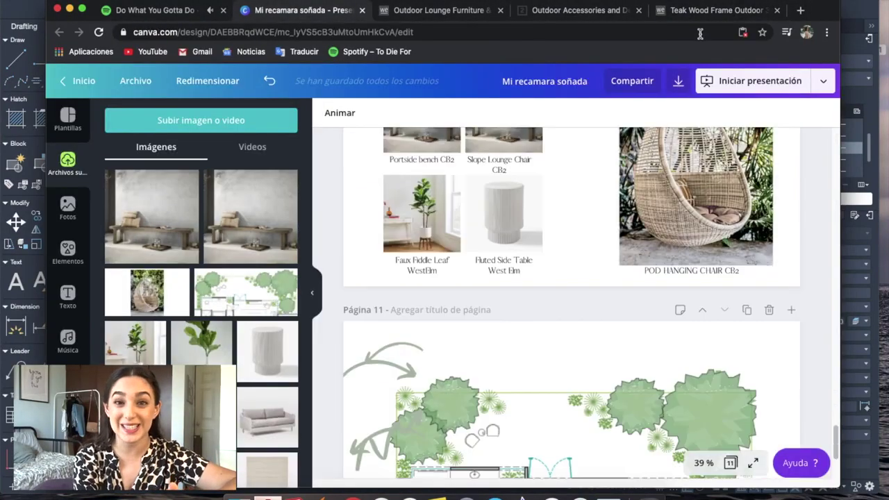
- Browse the CB2 outdoor chairs listing
scroll(377, 411, down, 10)
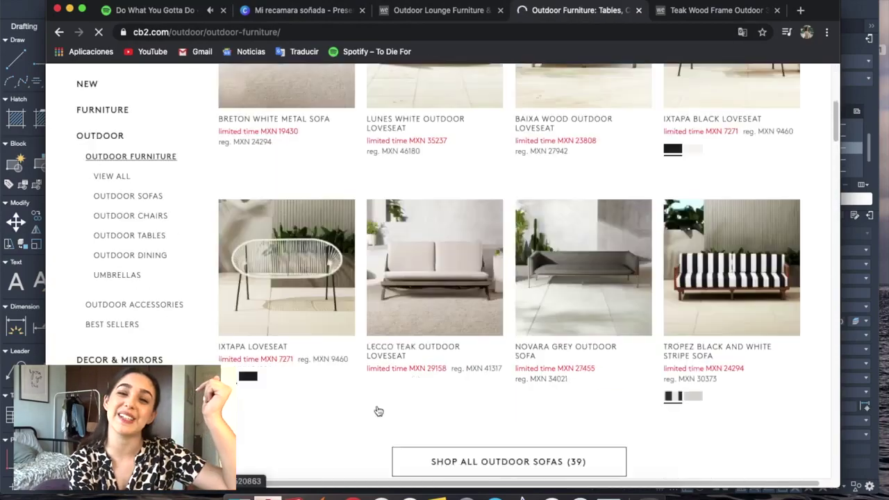
scroll(508, 302, down, 5)
click(508, 302)
scroll(375, 225, down, 5)
scroll(375, 225, down, 5)
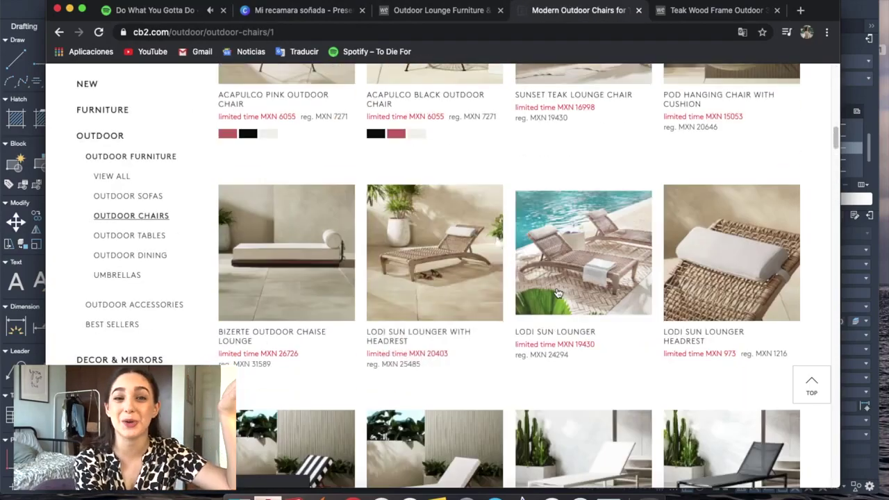
scroll(556, 290, down, 5)
scroll(556, 290, down, 5)
scroll(556, 290, down, 5)
scroll(556, 290, up, 10)
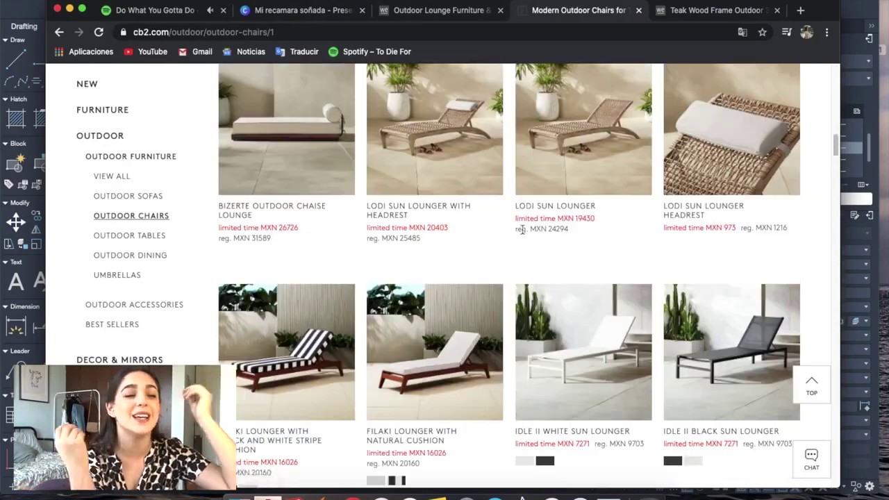
scroll(681, 278, up, 10)
scroll(782, 264, up, 10)
scroll(781, 265, down, 5)
scroll(810, 310, down, 5)
scroll(809, 309, down, 5)
scroll(810, 308, down, 5)
scroll(809, 306, down, 5)
scroll(810, 305, down, 5)
scroll(810, 304, down, 10)
scroll(814, 296, up, 15)
scroll(817, 294, down, 2)
scroll(817, 294, up, 3)
scroll(818, 294, up, 10)
scroll(817, 294, down, 5)
scroll(730, 267, up, 5)
scroll(638, 239, up, 5)
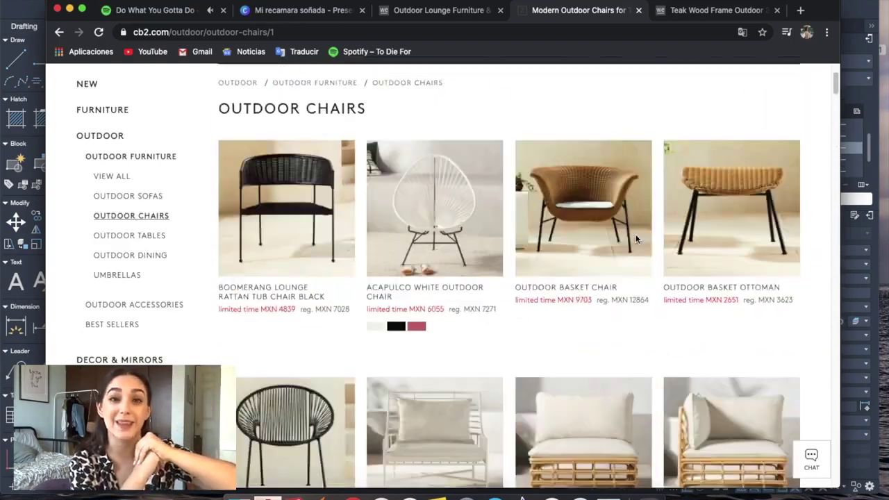
scroll(209, 264, up, 3)
- From the CB2 outdoor sofas, fit the teak sofa photo into the lower-left catalog slot
click(111, 273)
scroll(790, 254, down, 15)
scroll(792, 254, down, 3)
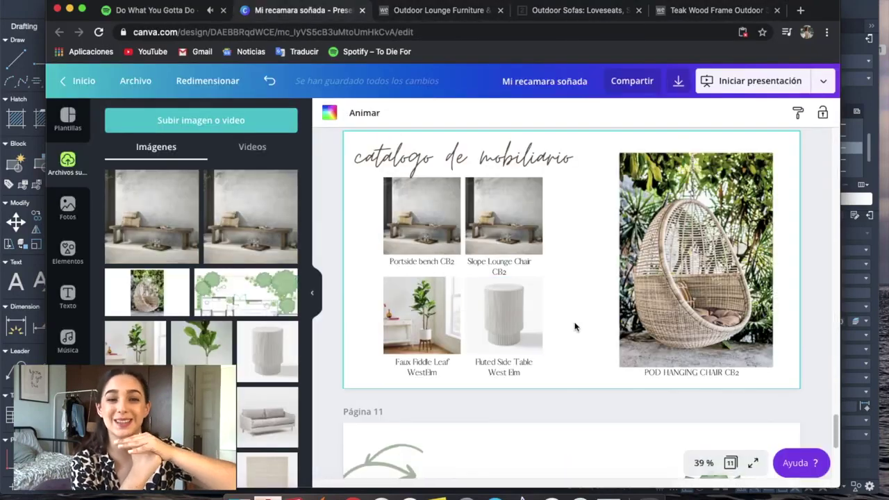
drag(605, 239, 494, 255)
mouse_move(540, 200)
mouse_down()
mouse_move(464, 292)
mouse_move(467, 274)
mouse_up()
- Edit the lower-left caption, replacing 'Frame' with 'sofa'
double_click(437, 373)
text(Teak Wood Frame)
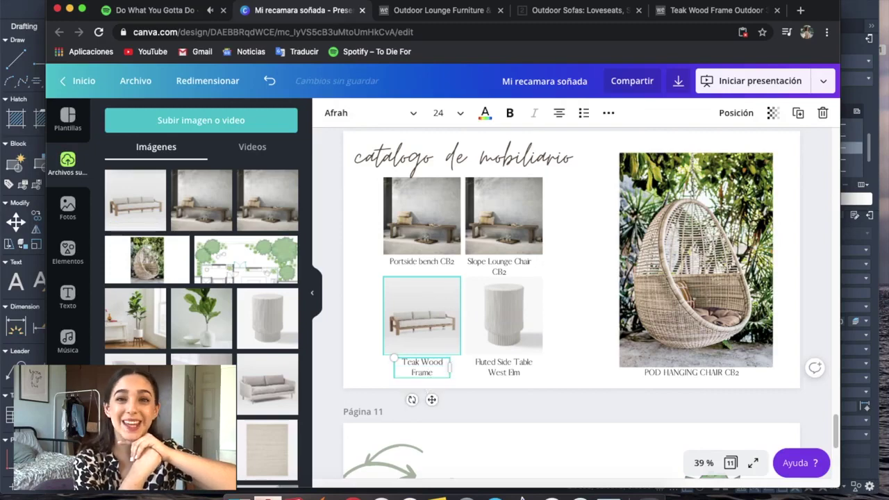
key(BackSpace)
key(BackSpace)
key(BackSpace)
text(sofa)
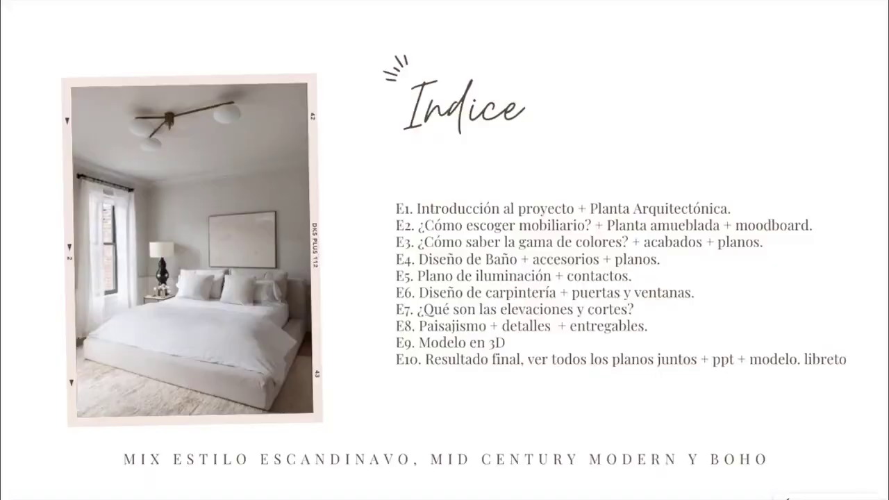